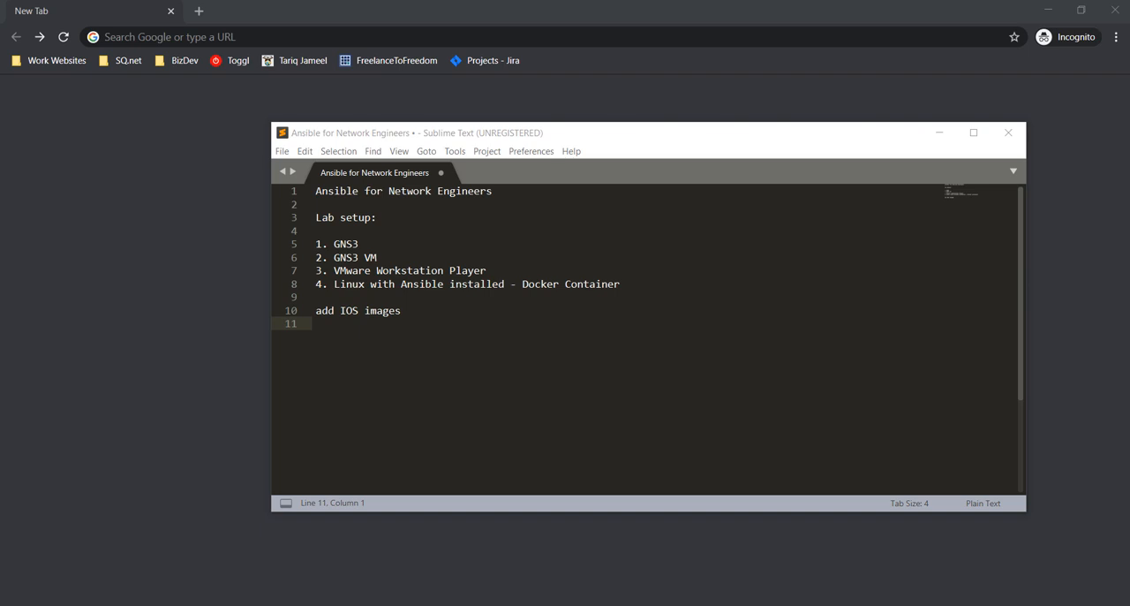
Open the gns3.com website and go to its free software download page
{"action": "left_click", "coordinate": [374, 44]}
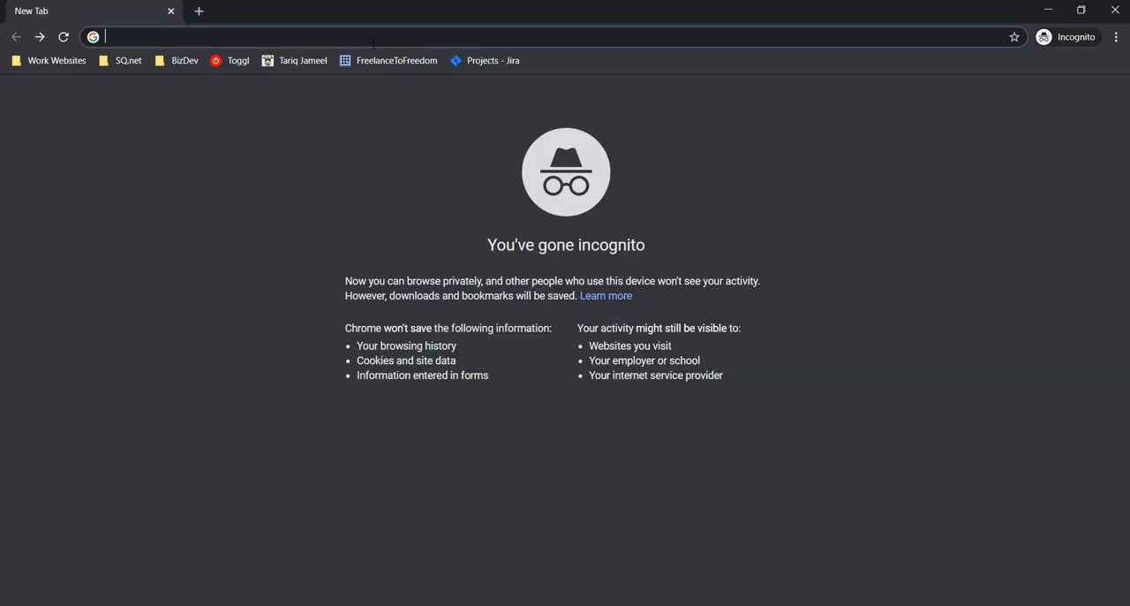
{"action": "type", "text": "gns"}
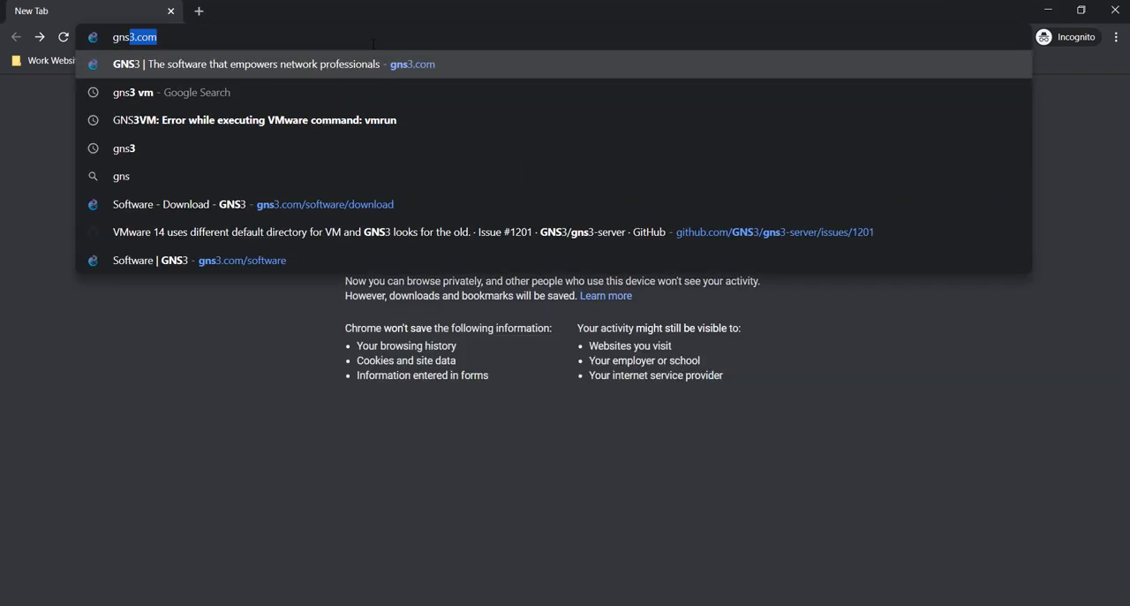
{"action": "key", "text": "Return"}
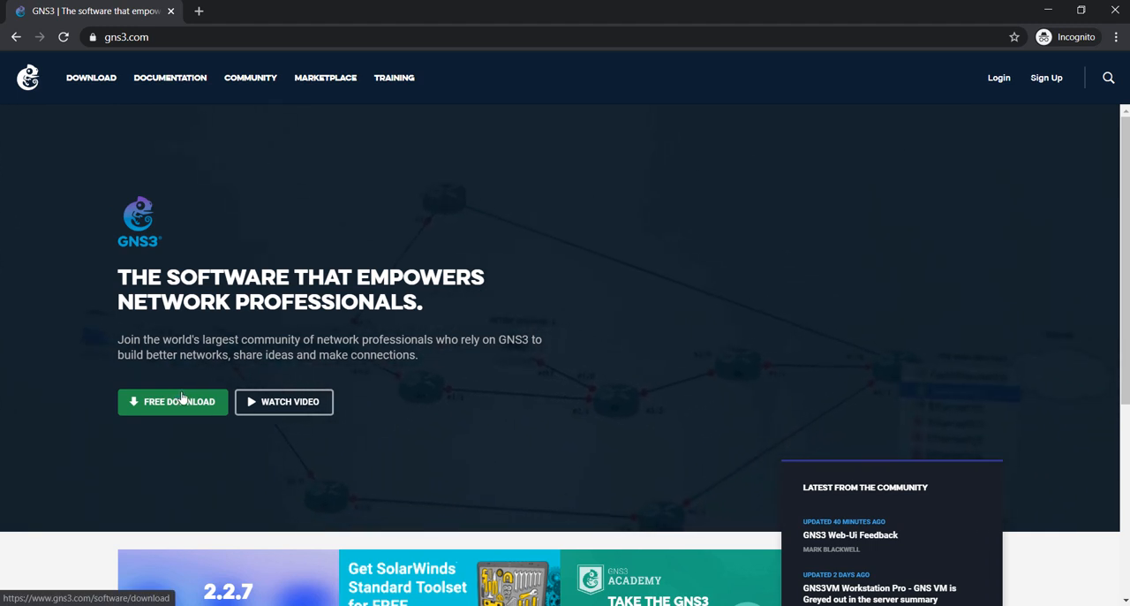
{"action": "left_click", "coordinate": [181, 400]}
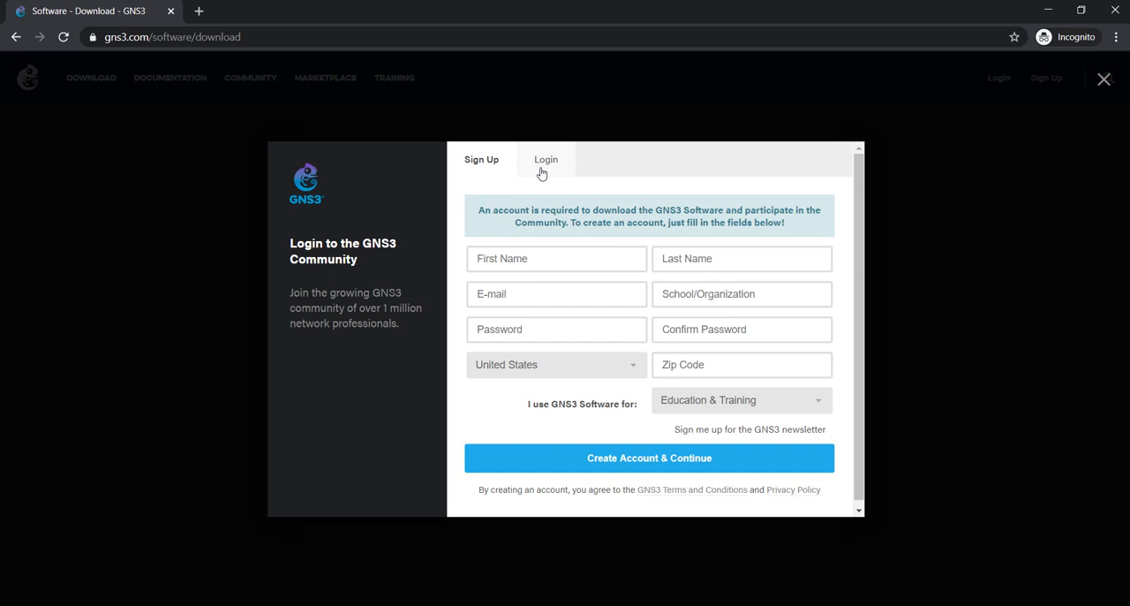
Log in to the GNS3 Community with the saved account e-mail and the account password
{"action": "left_click", "coordinate": [541, 164]}
{"action": "left_click", "coordinate": [531, 265]}
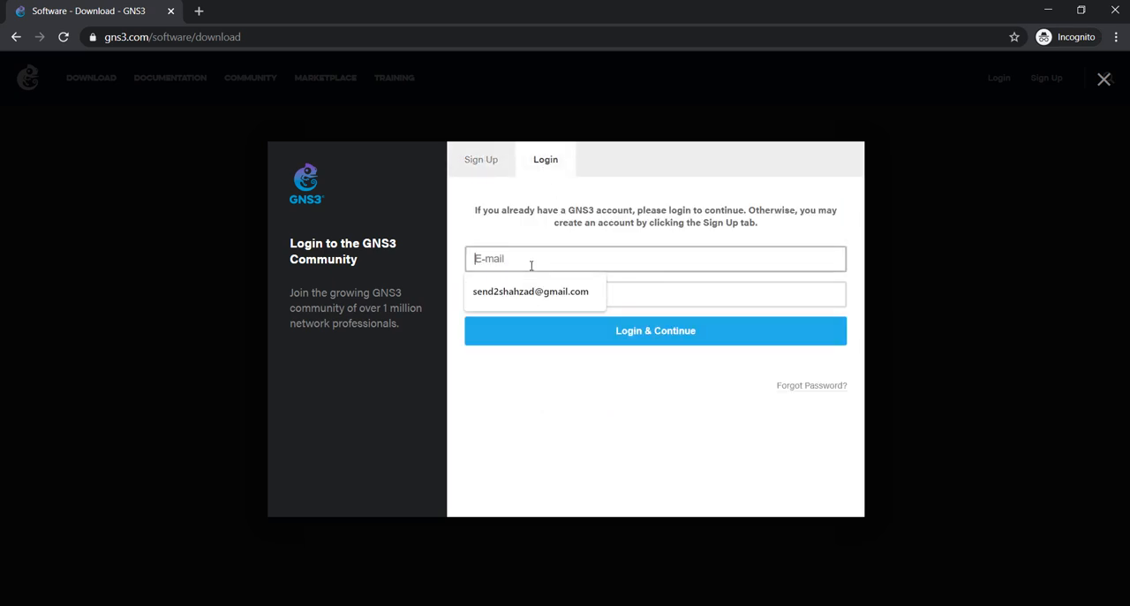
{"action": "left_click", "coordinate": [541, 292]}
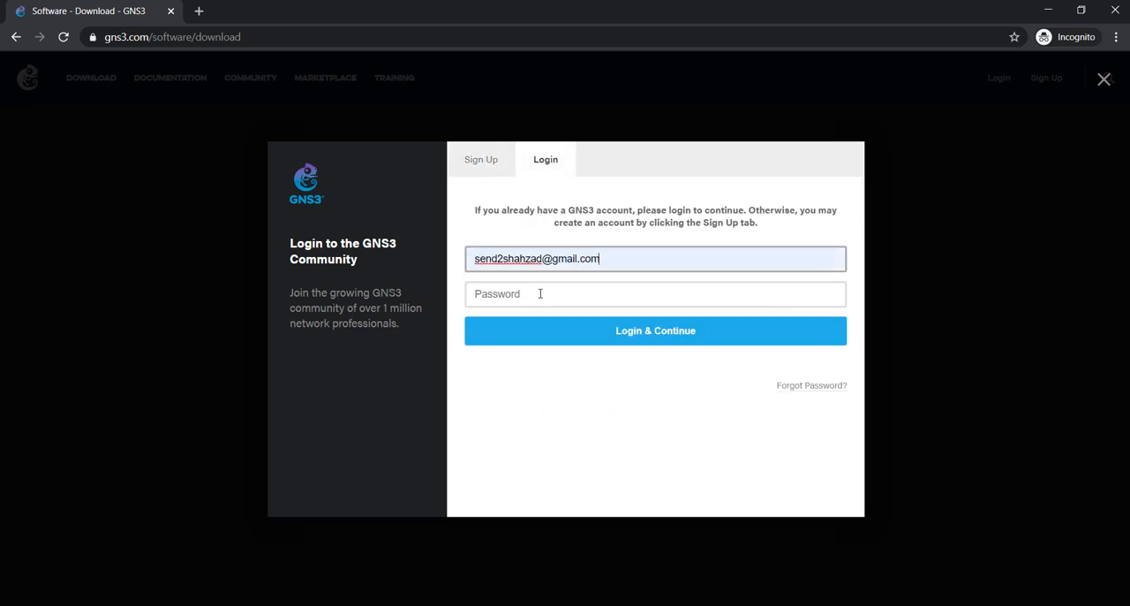
{"action": "left_click", "coordinate": [540, 293]}
{"action": "type", "text": "••"}
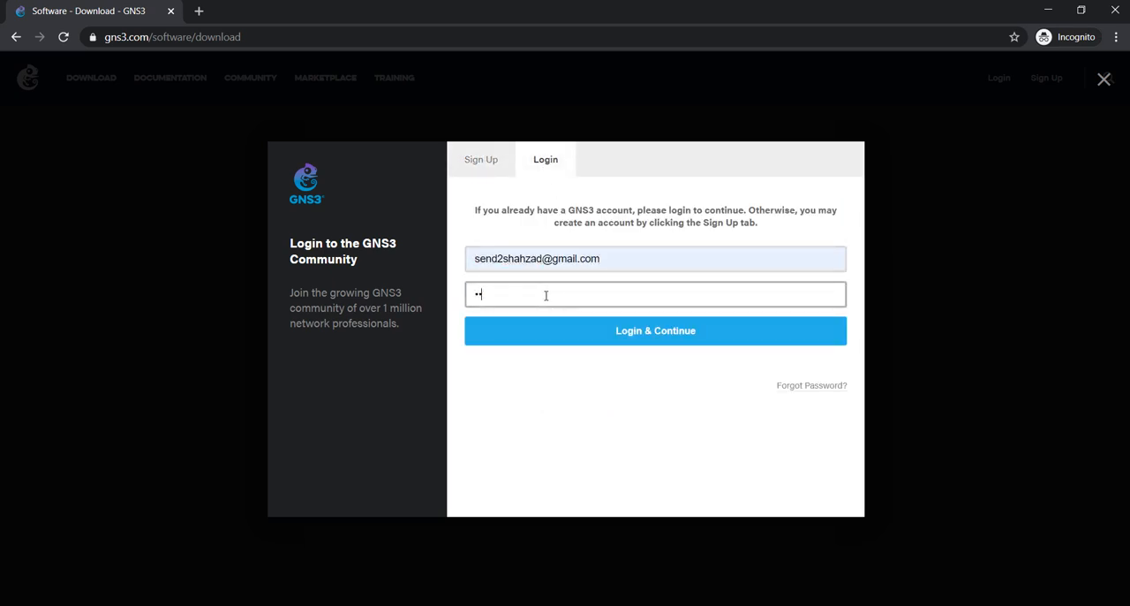
{"action": "type", "text": "••••••"}
{"action": "key", "text": "Return"}
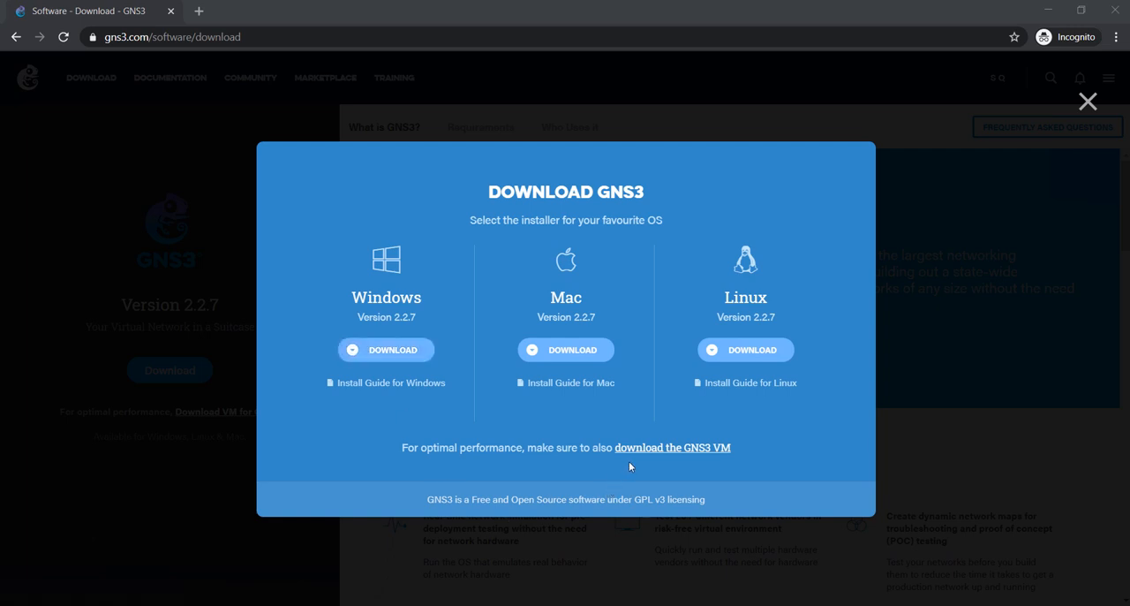
Download the GNS3 2.2.7 installer for Windows and the GNS3 VM for VMware Workstation and Fusion
{"action": "left_click", "coordinate": [386, 352]}
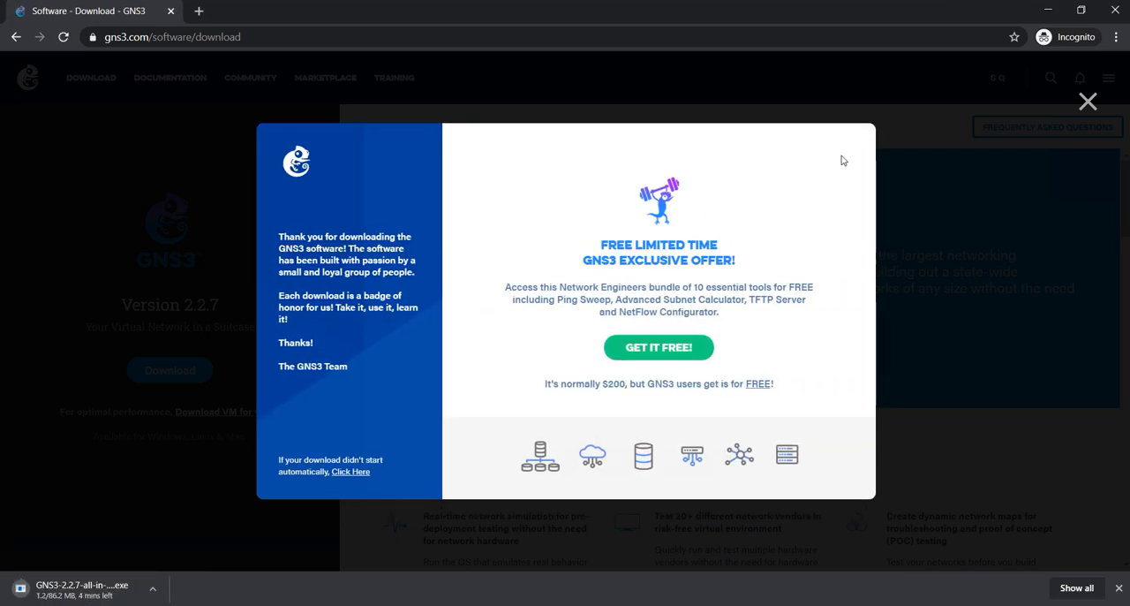
{"action": "left_click", "coordinate": [1087, 101]}
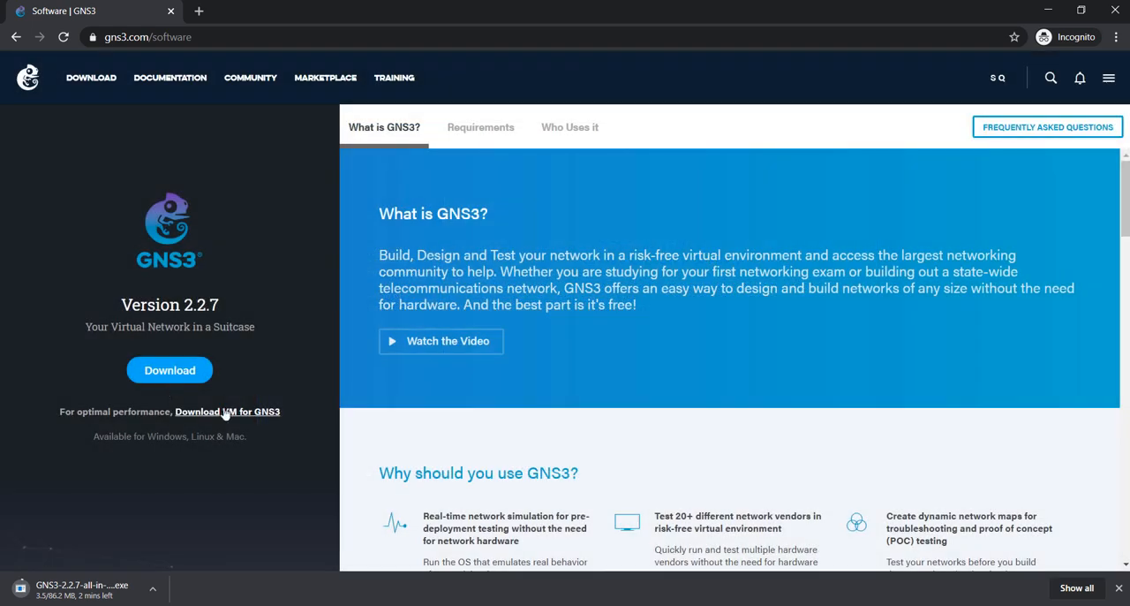
{"action": "left_click", "coordinate": [227, 411]}
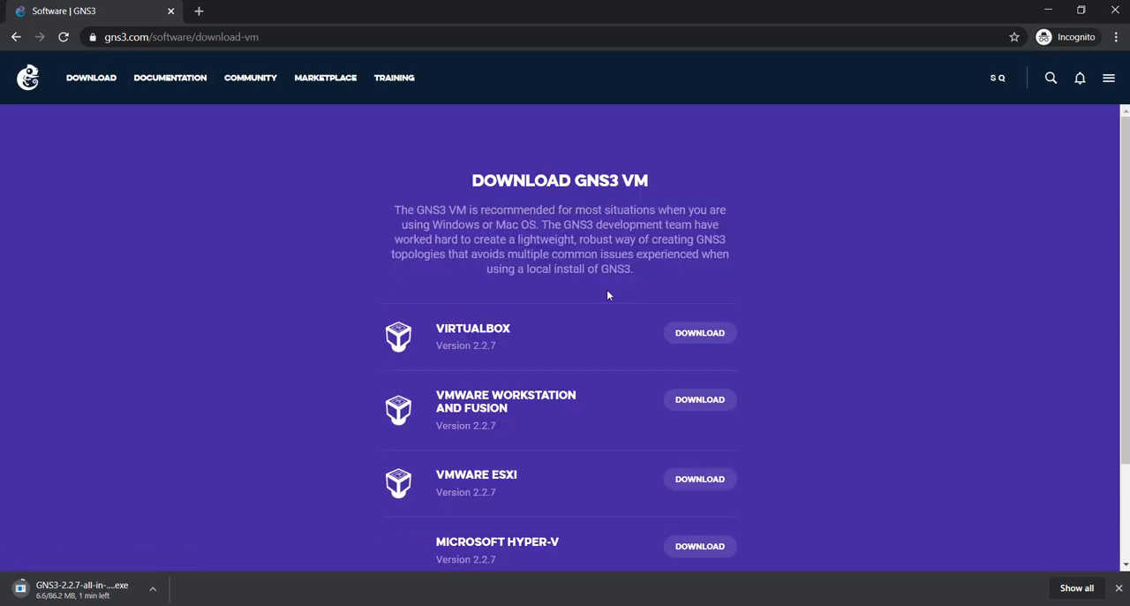
{"action": "scroll", "coordinate": [606, 294], "scroll_direction": "down", "scroll_amount": 3}
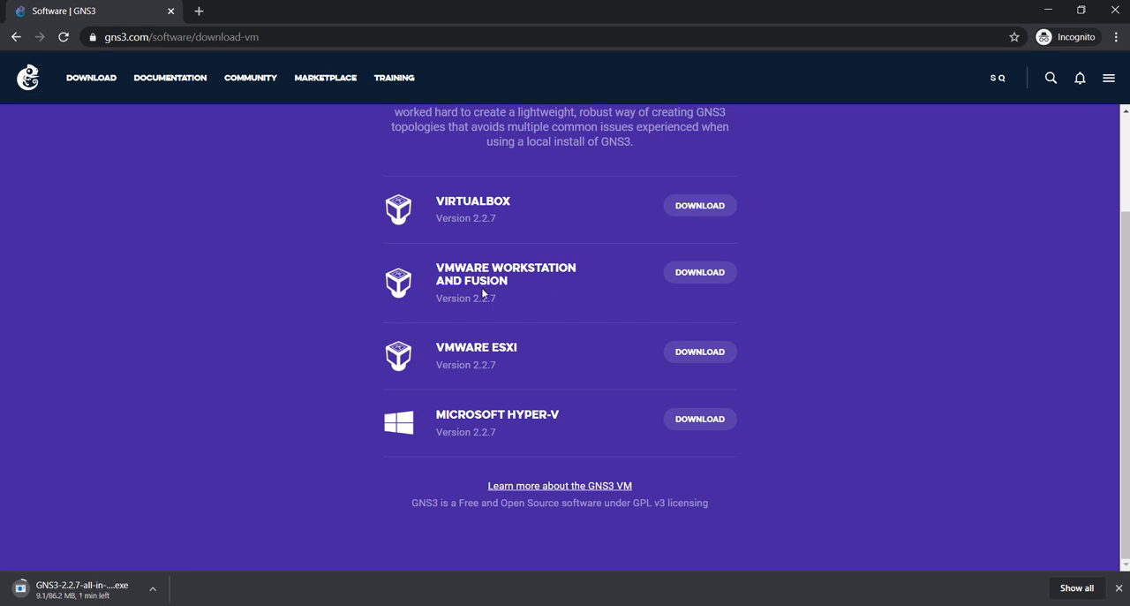
{"action": "left_click", "coordinate": [694, 275]}
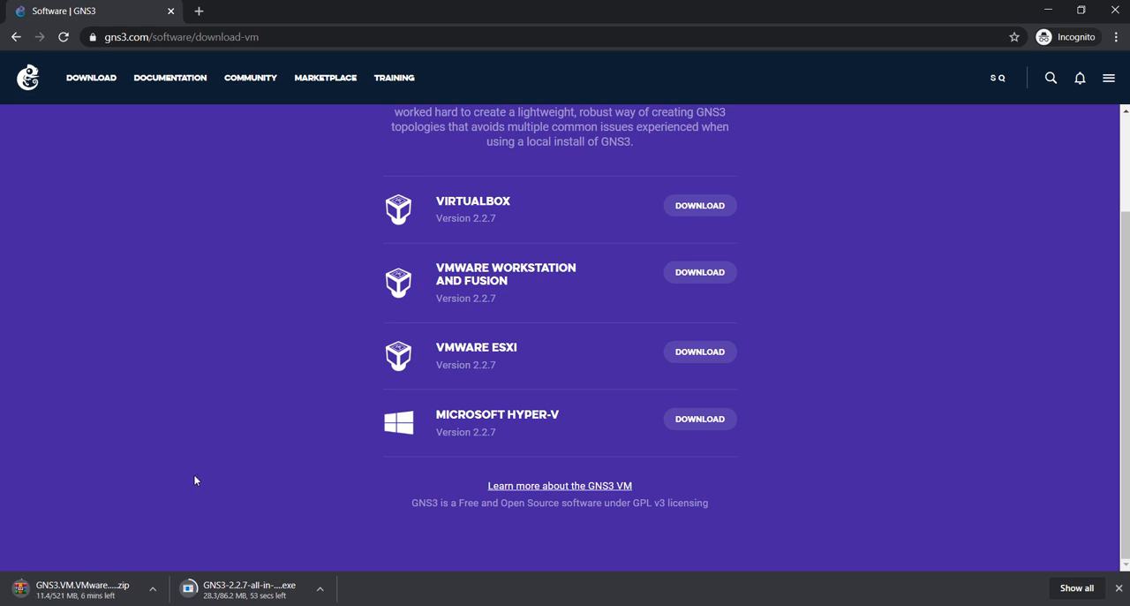
Search the web for "vmware workstation player"
{"action": "left_click", "coordinate": [386, 36]}
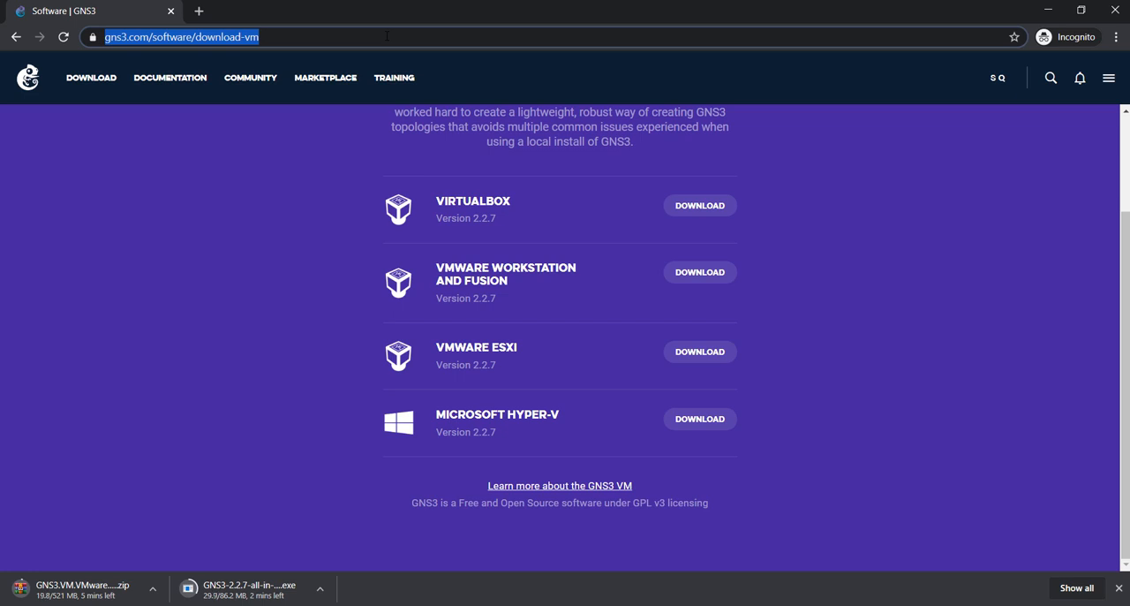
{"action": "type", "text": "vmware workstation p"}
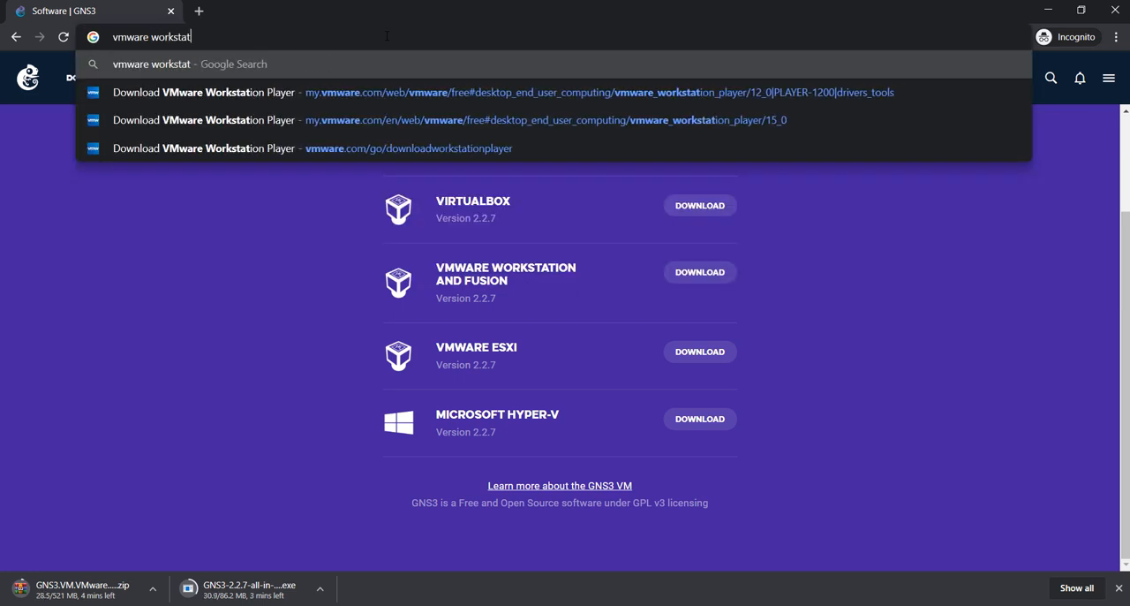
{"action": "type", "text": "layer"}
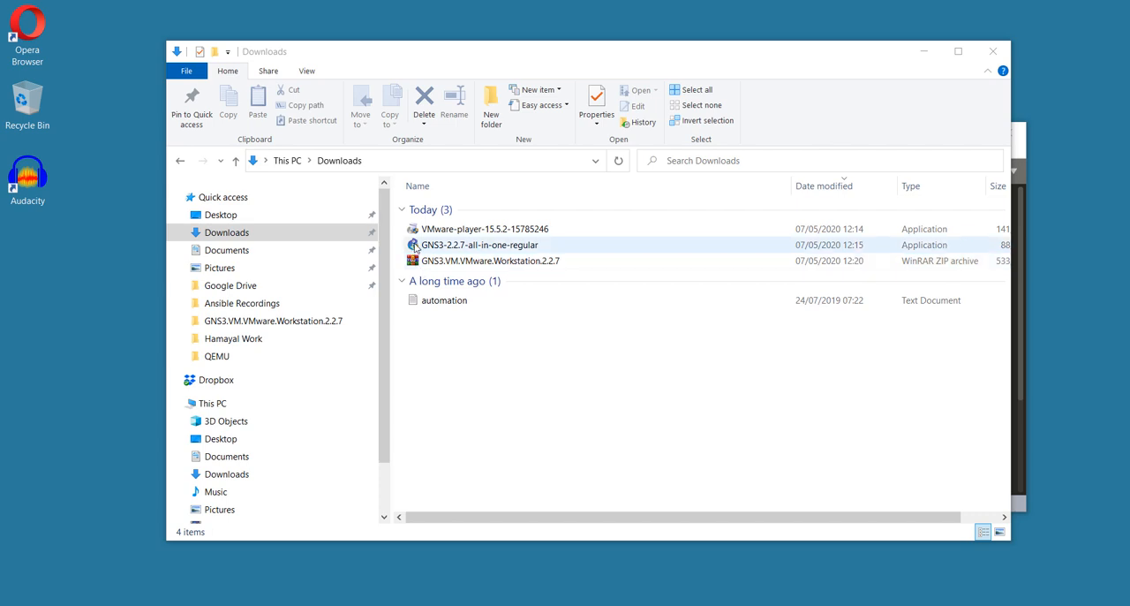
Start the GNS3-2.2.7-all-in-one-regular installer from Downloads, accept its licence agreement and keep GNS3 as the Start Menu folder
{"action": "double_click", "coordinate": [415, 248]}
{"action": "left_click", "coordinate": [647, 429]}
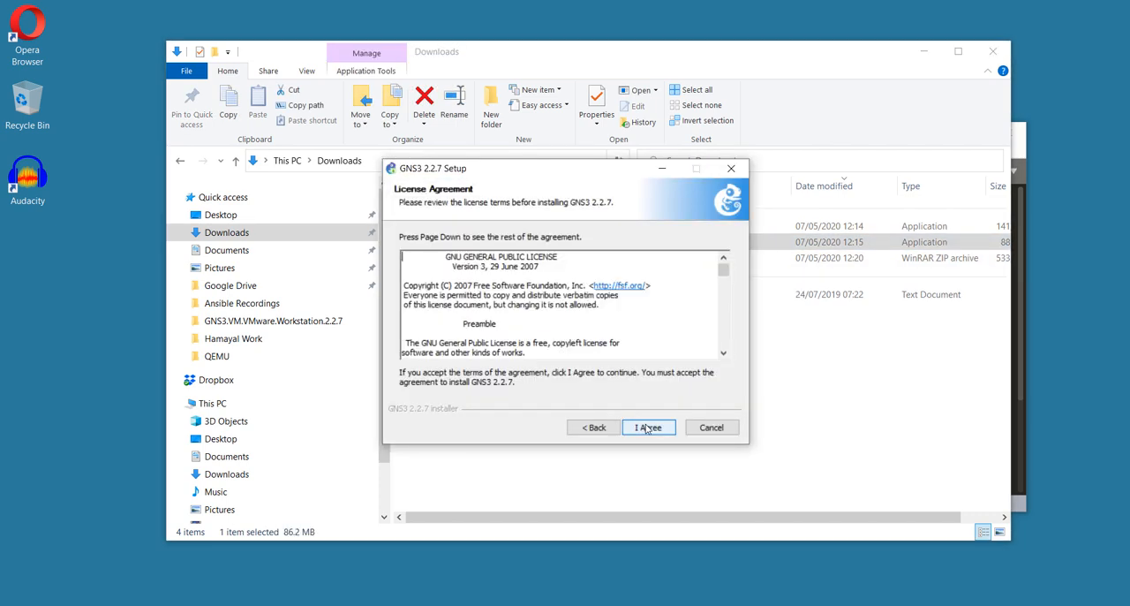
{"action": "left_click", "coordinate": [639, 428]}
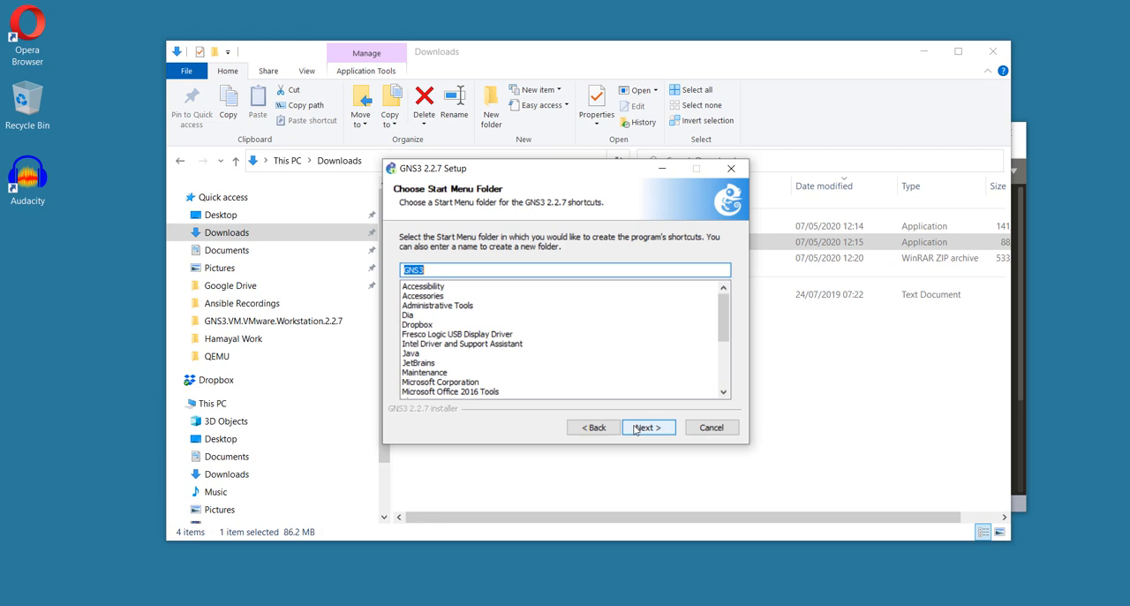
{"action": "left_click", "coordinate": [636, 430]}
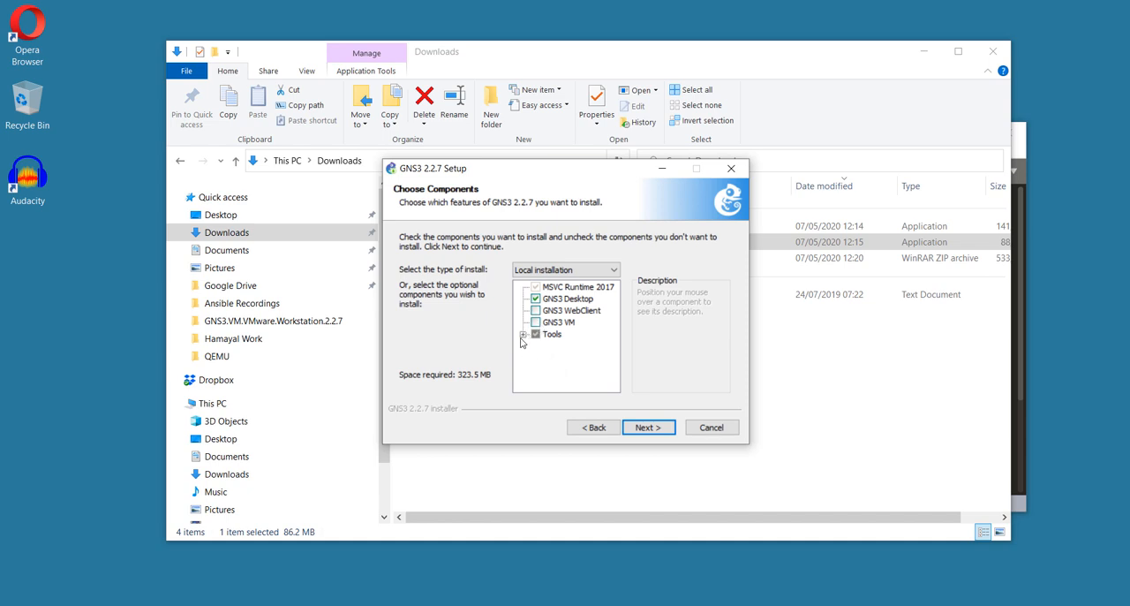
Exclude Solar-PuTTY from the tools to install and install GNS3 2.2.7 into C:\Program Files\GNS3
{"action": "left_click", "coordinate": [524, 335]}
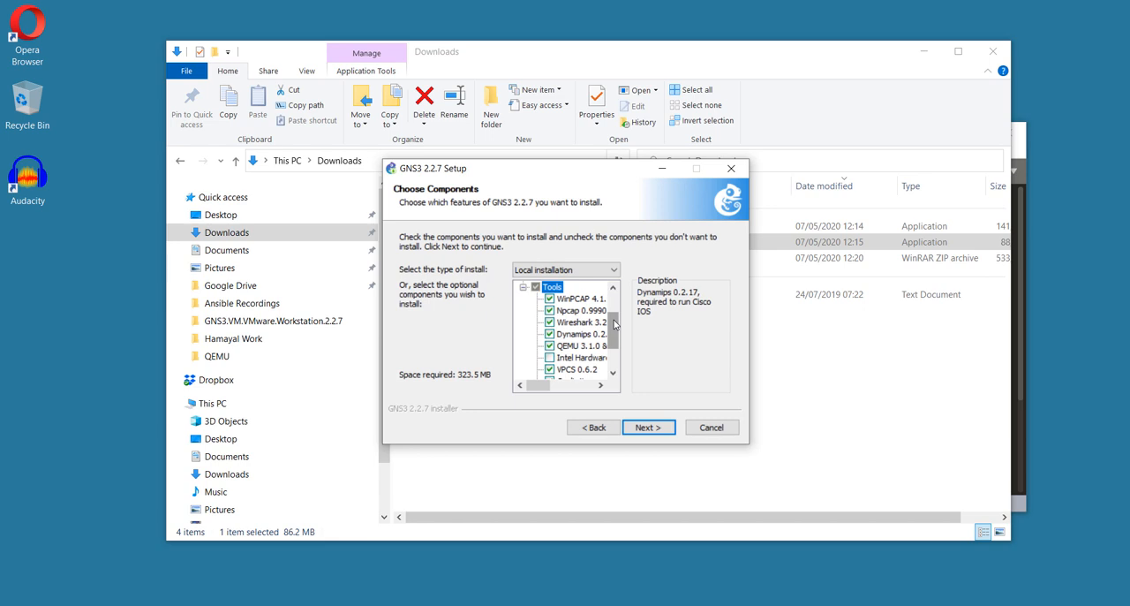
{"action": "left_click_drag", "start_coordinate": [616, 325], "coordinate": [615, 342]}
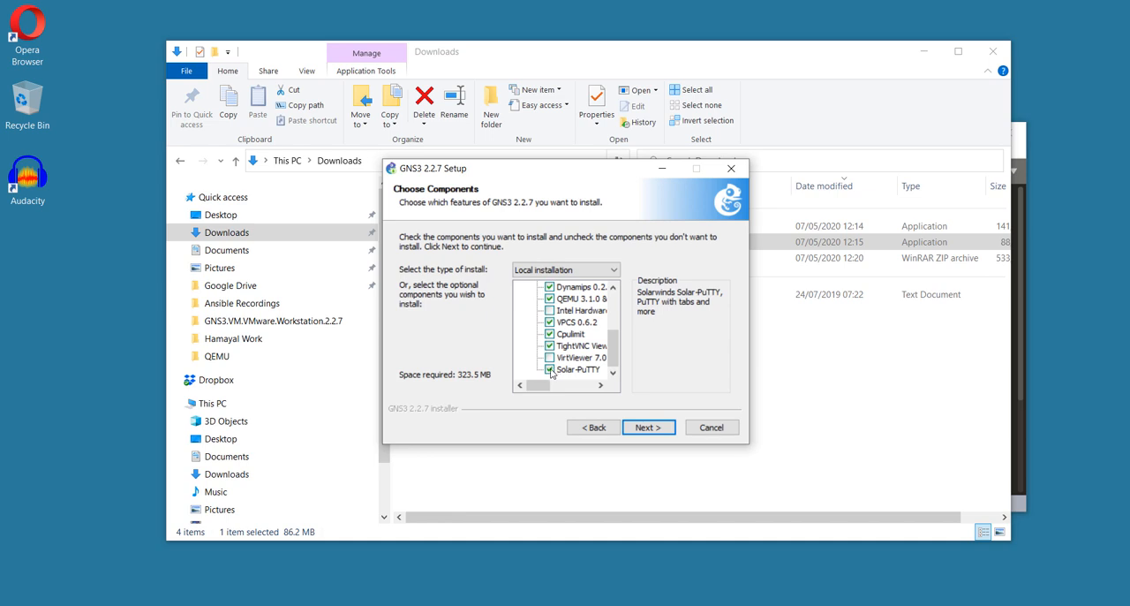
{"action": "left_click", "coordinate": [550, 370]}
{"action": "left_click", "coordinate": [649, 427]}
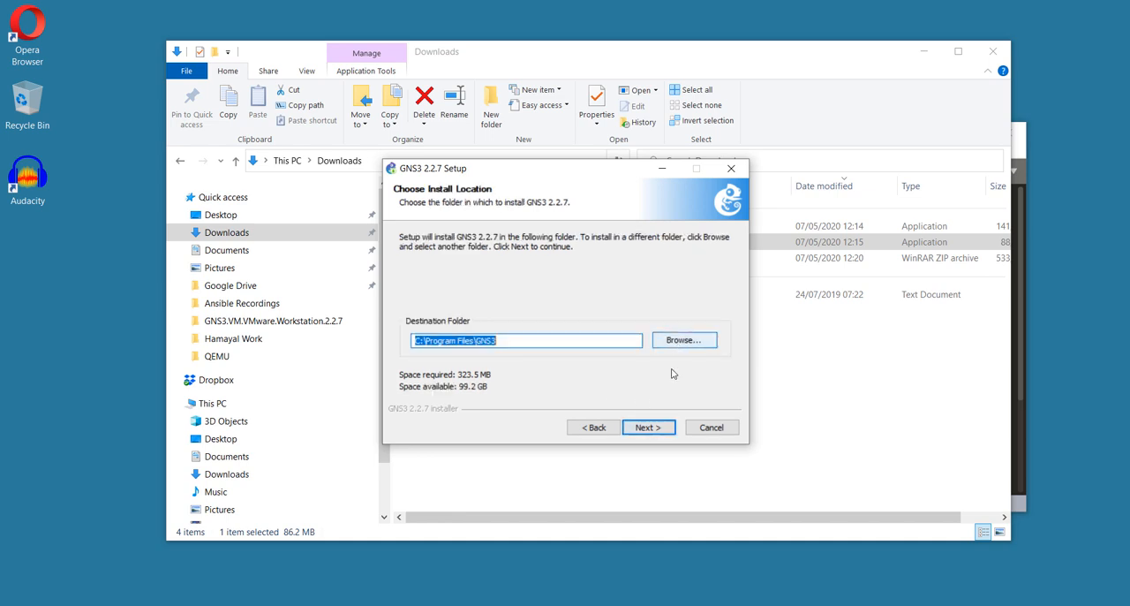
{"action": "left_click", "coordinate": [649, 427]}
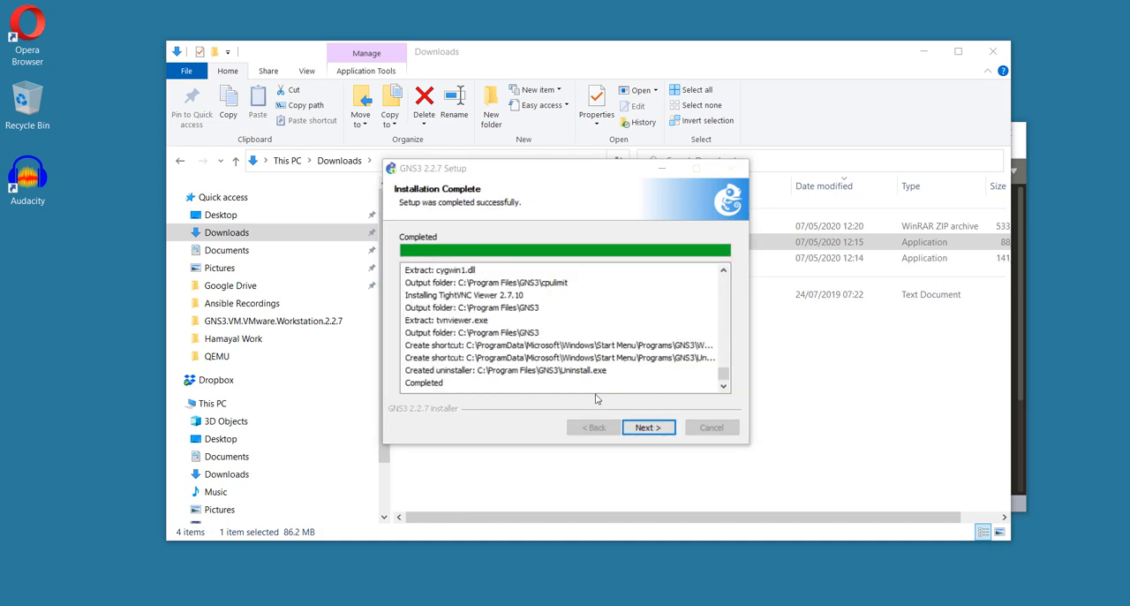
Decline the free Solarwinds Standard Toolset license and finish the GNS3 setup without starting GNS3
{"action": "left_click", "coordinate": [645, 429]}
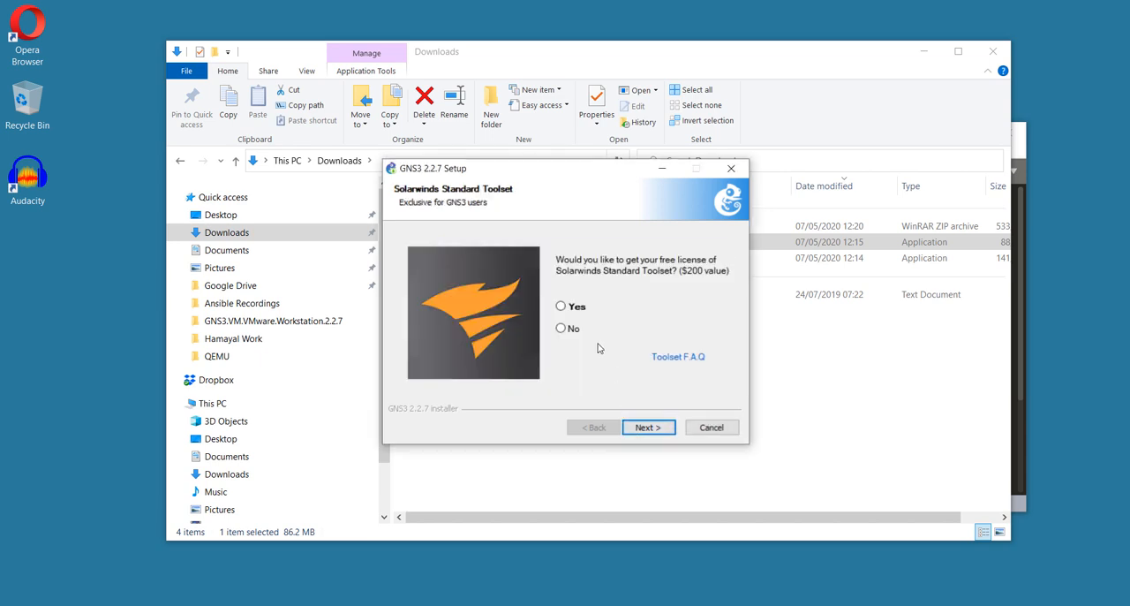
{"action": "left_click", "coordinate": [571, 331]}
{"action": "left_click", "coordinate": [643, 428]}
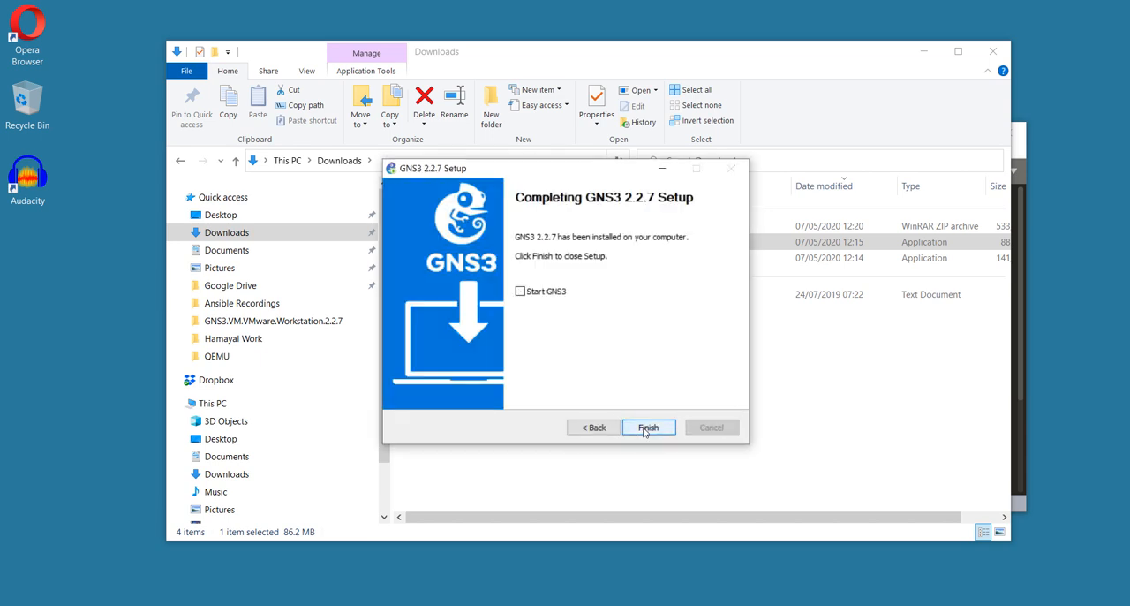
{"action": "left_click", "coordinate": [645, 429]}
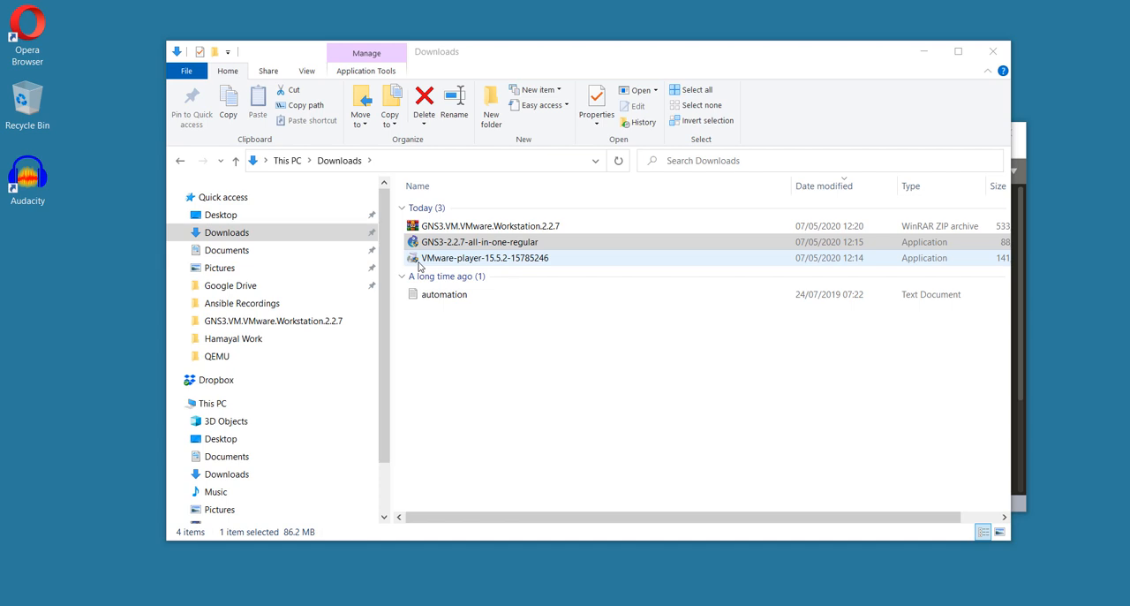
Install VMware Workstation 15 Player from the downloaded installer, accepting the license terms and keeping the default user experience settings
{"action": "double_click", "coordinate": [422, 257]}
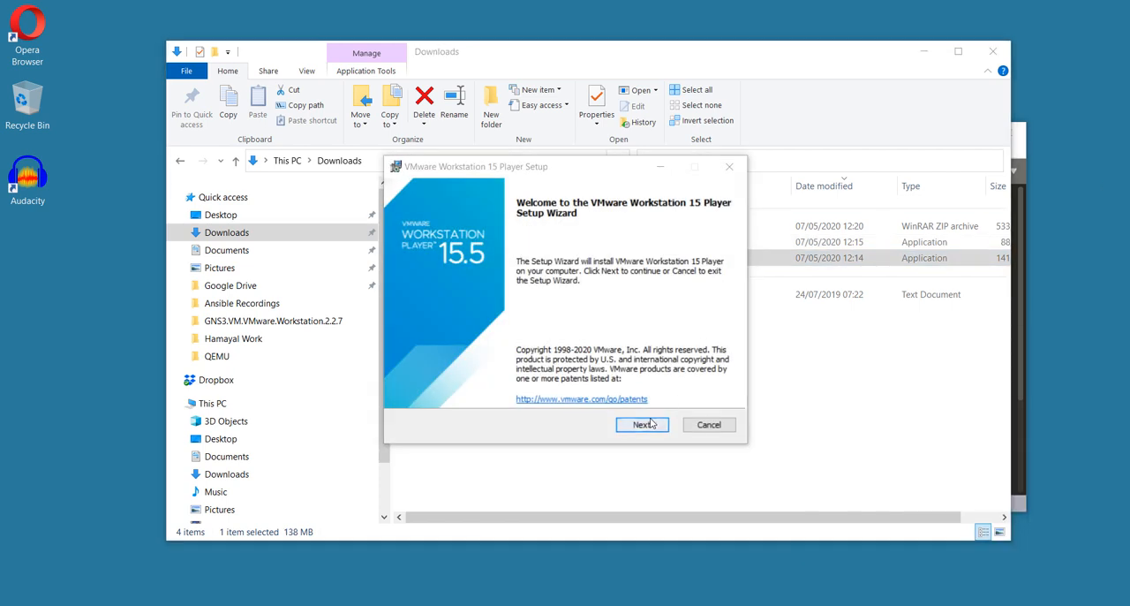
{"action": "left_click", "coordinate": [650, 426]}
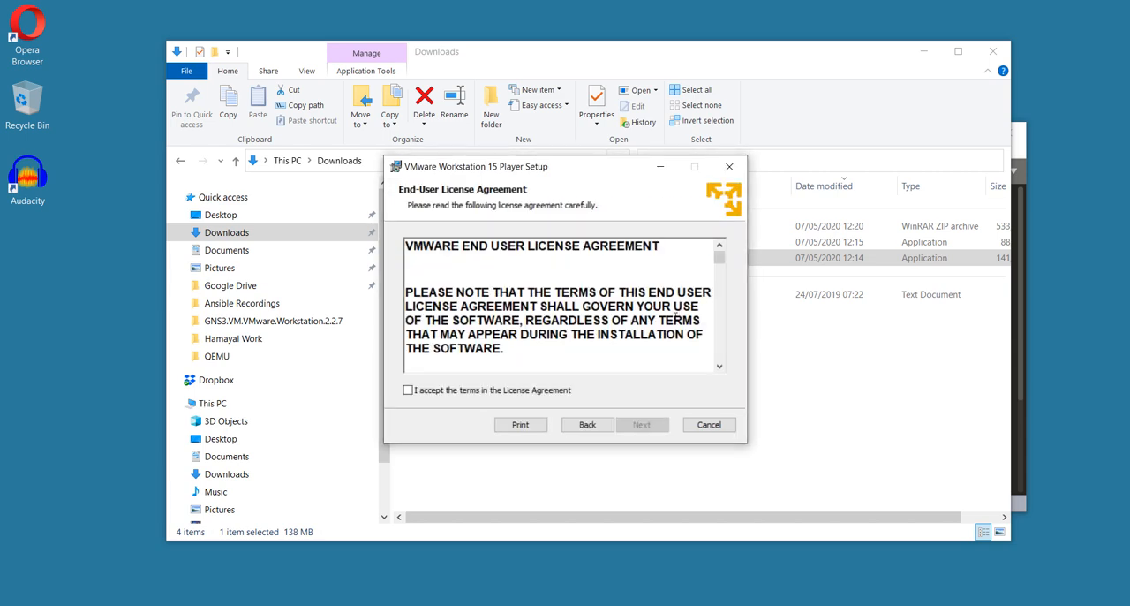
{"action": "left_click", "coordinate": [515, 392]}
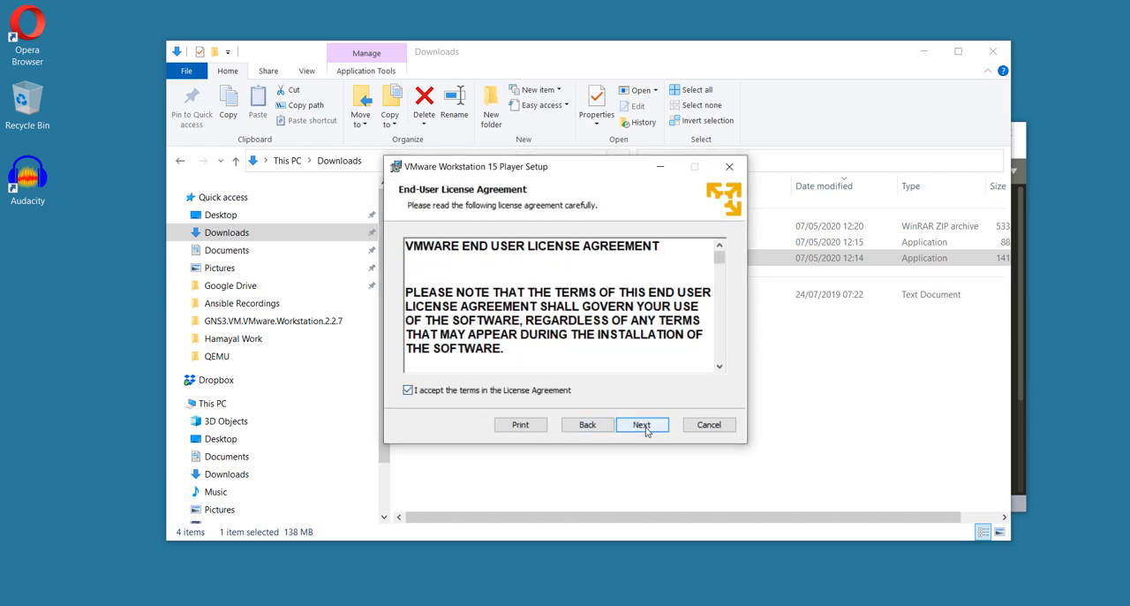
{"action": "left_click", "coordinate": [641, 426]}
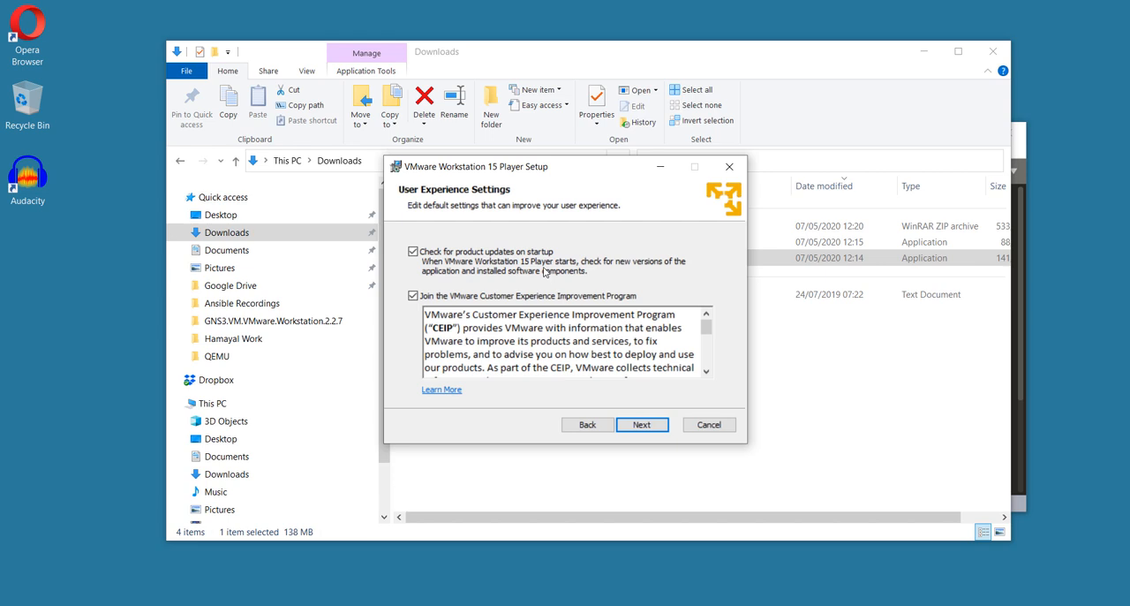
{"action": "left_click", "coordinate": [642, 424]}
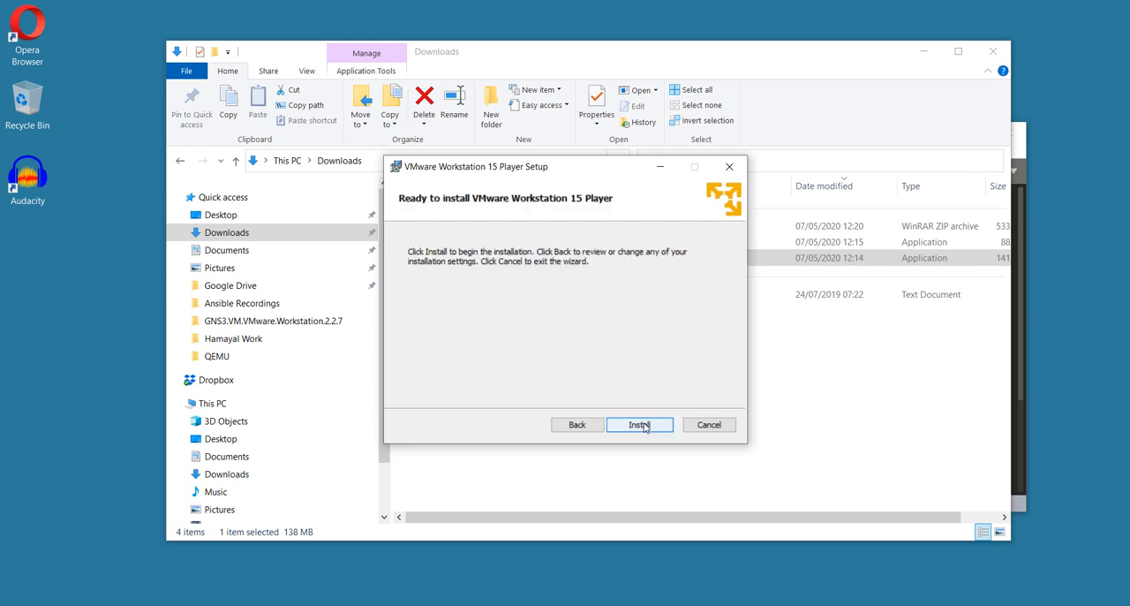
{"action": "left_click", "coordinate": [642, 425]}
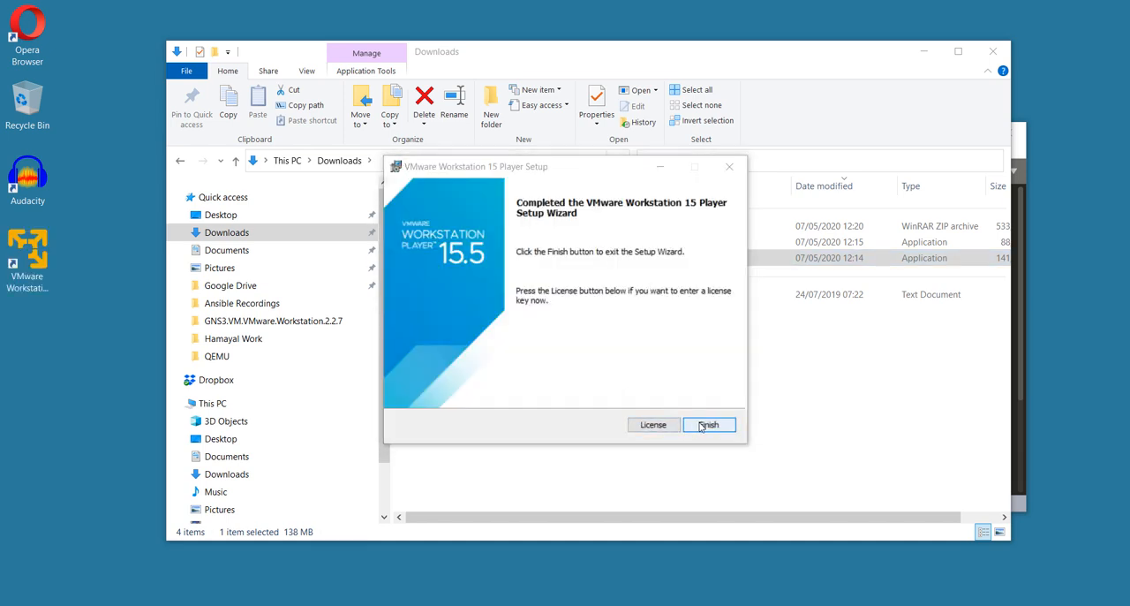
{"action": "left_click", "coordinate": [708, 424]}
Extract the GNS3.VM.VMware.Workstation.2.2.7 archive directly into Downloads and select the extracted GNS3 VM OVA file
{"action": "right_click", "coordinate": [469, 226]}
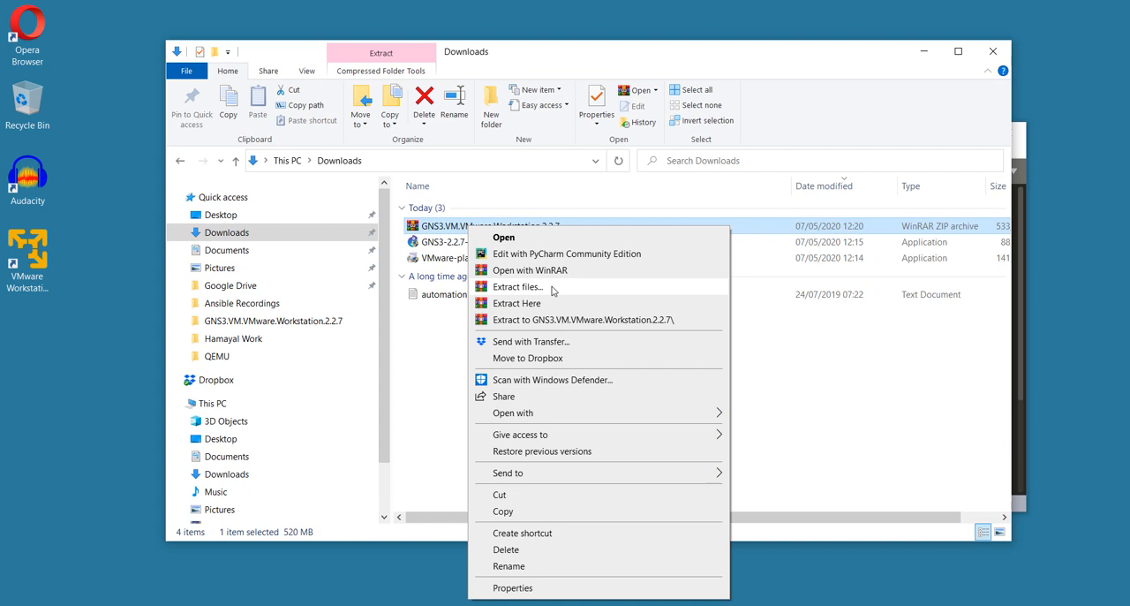
{"action": "left_click", "coordinate": [540, 302]}
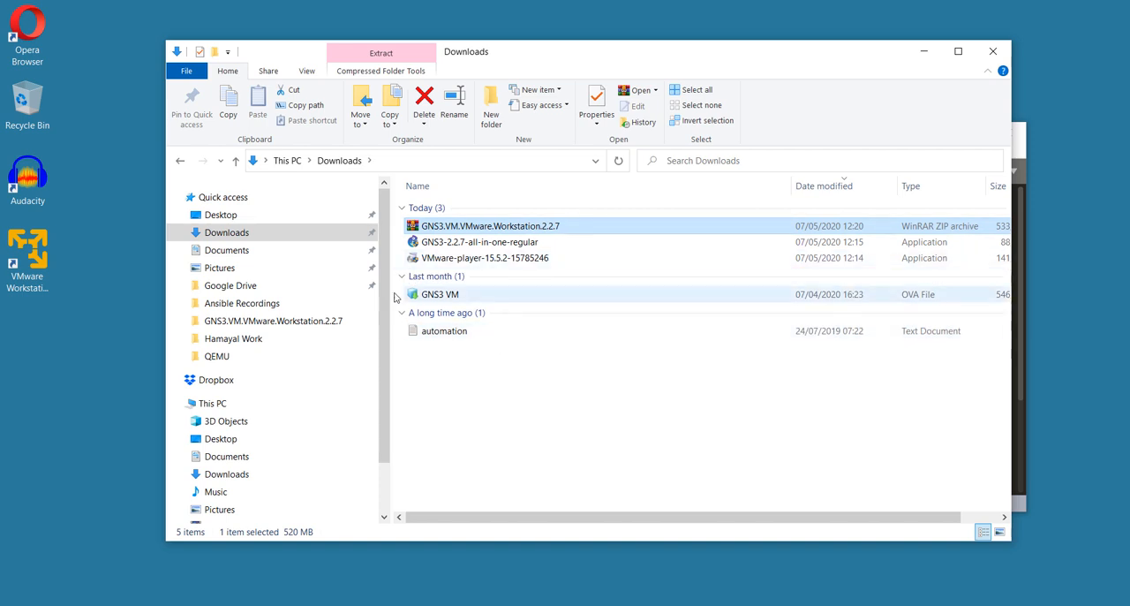
{"action": "left_click", "coordinate": [468, 298]}
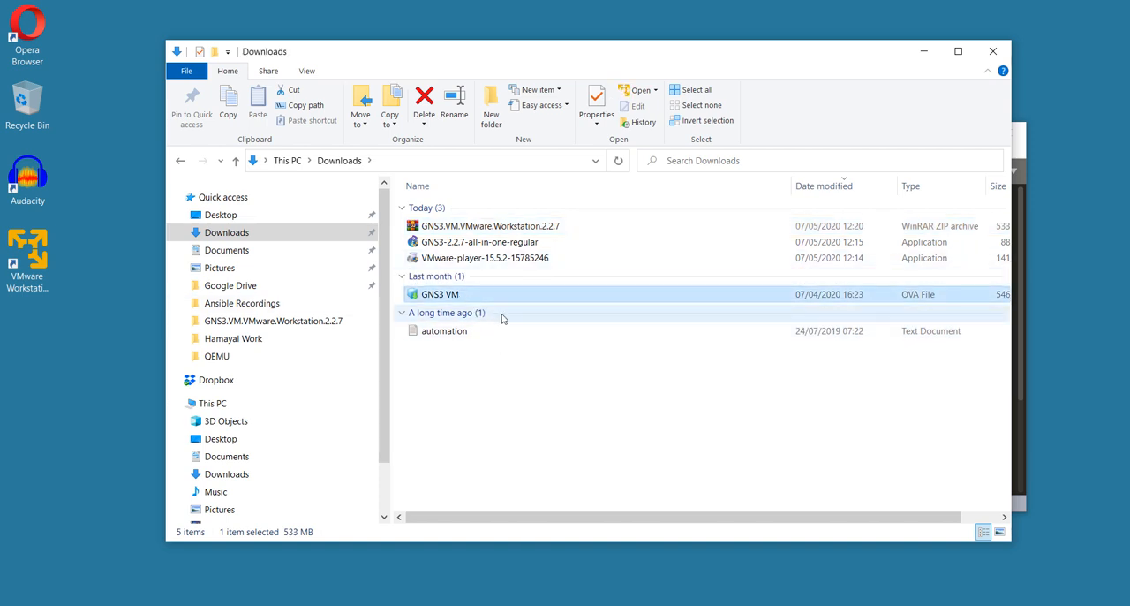
Import the GNS3 VM OVA file from Downloads into VMware Workstation 15 Player, keeping the suggested name and storage path
{"action": "left_click", "coordinate": [30, 254]}
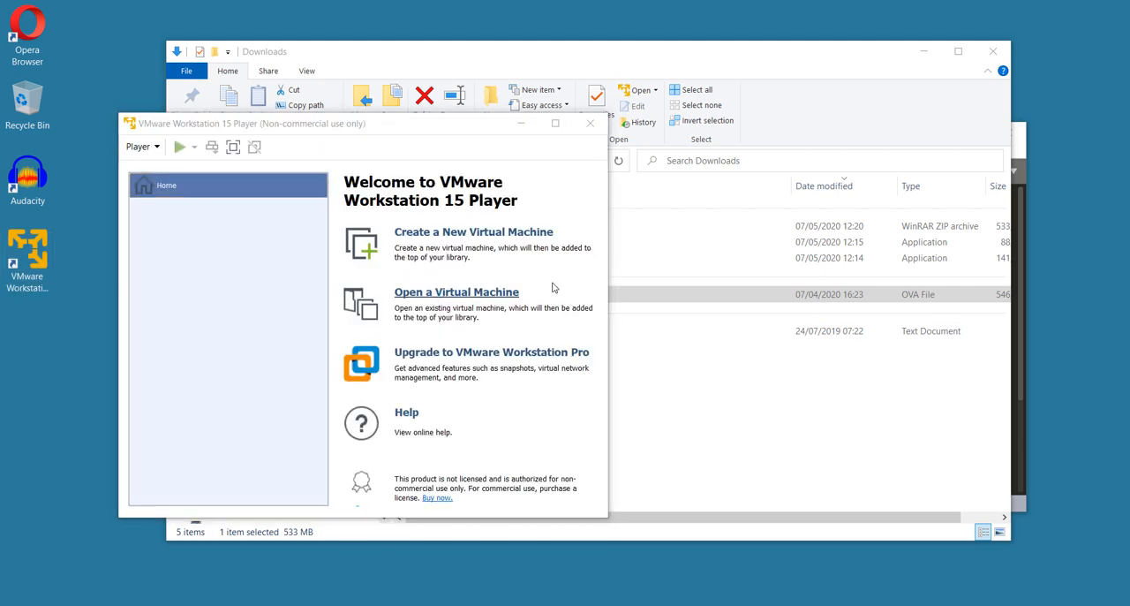
{"action": "left_click", "coordinate": [552, 288]}
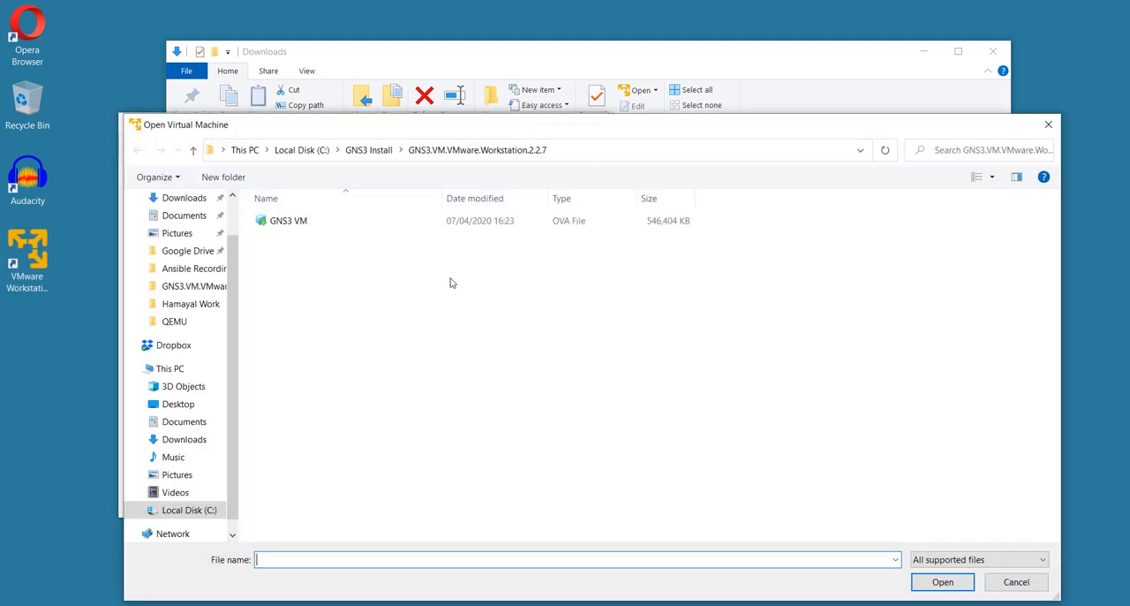
{"action": "left_click", "coordinate": [186, 196]}
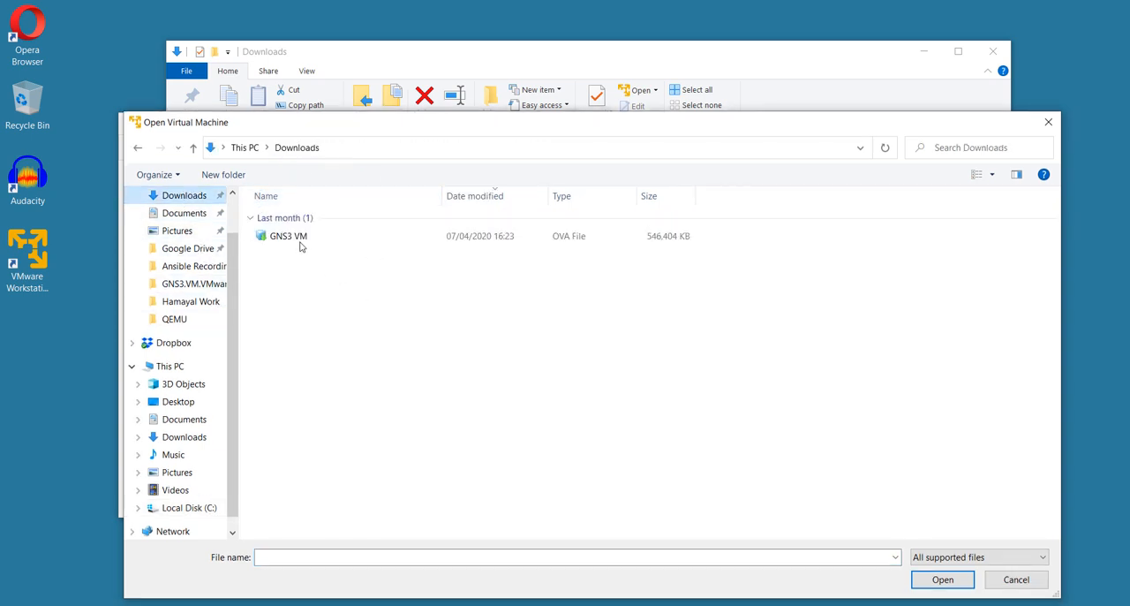
{"action": "left_click", "coordinate": [296, 239]}
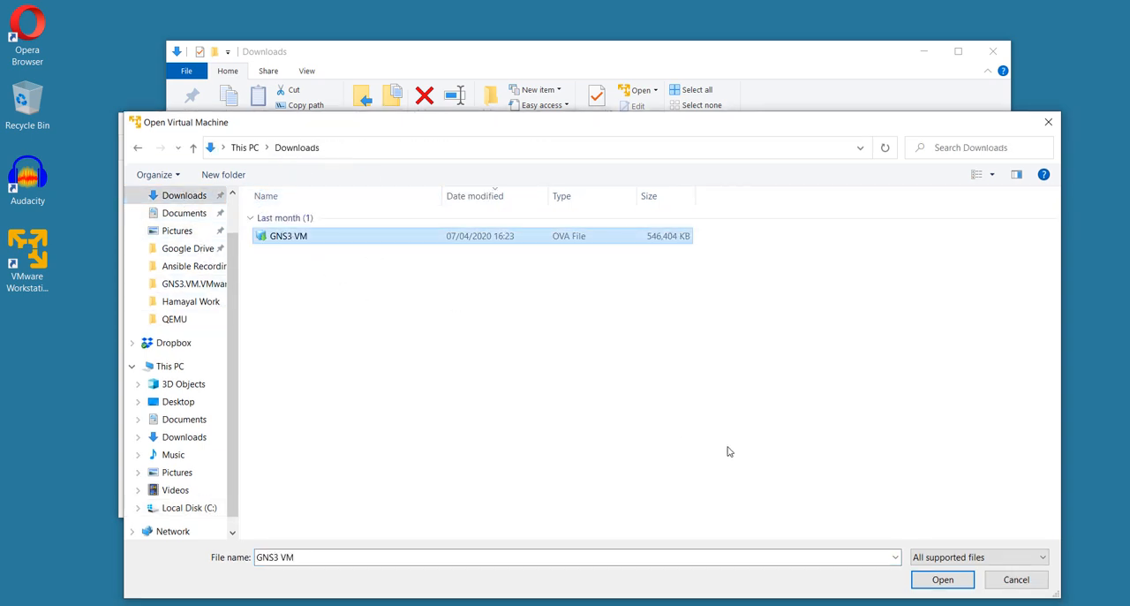
{"action": "left_click", "coordinate": [930, 583]}
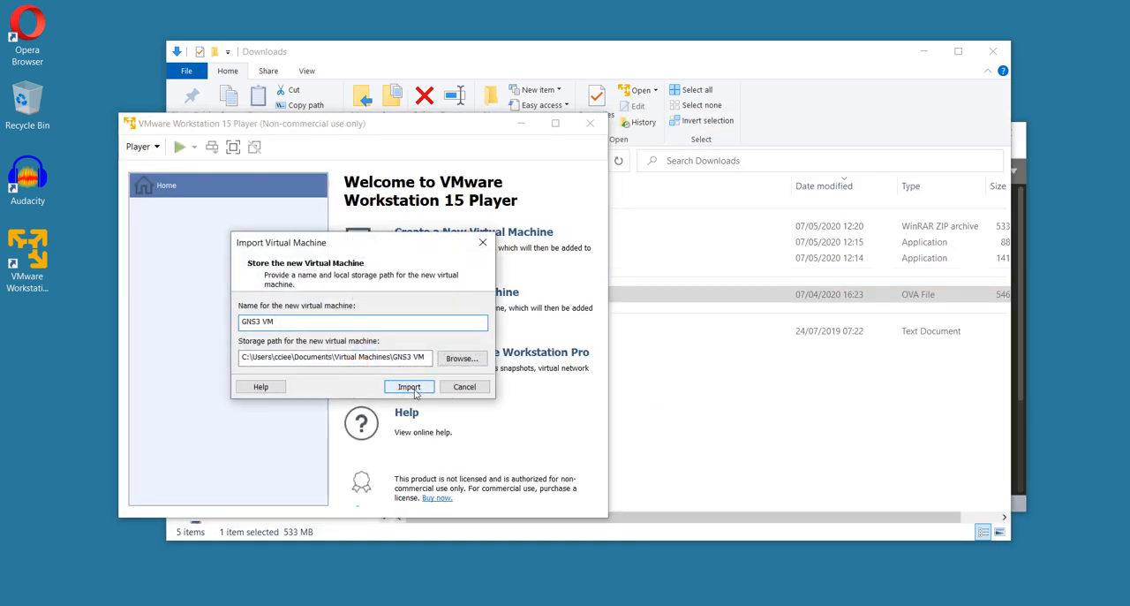
{"action": "left_click", "coordinate": [410, 388]}
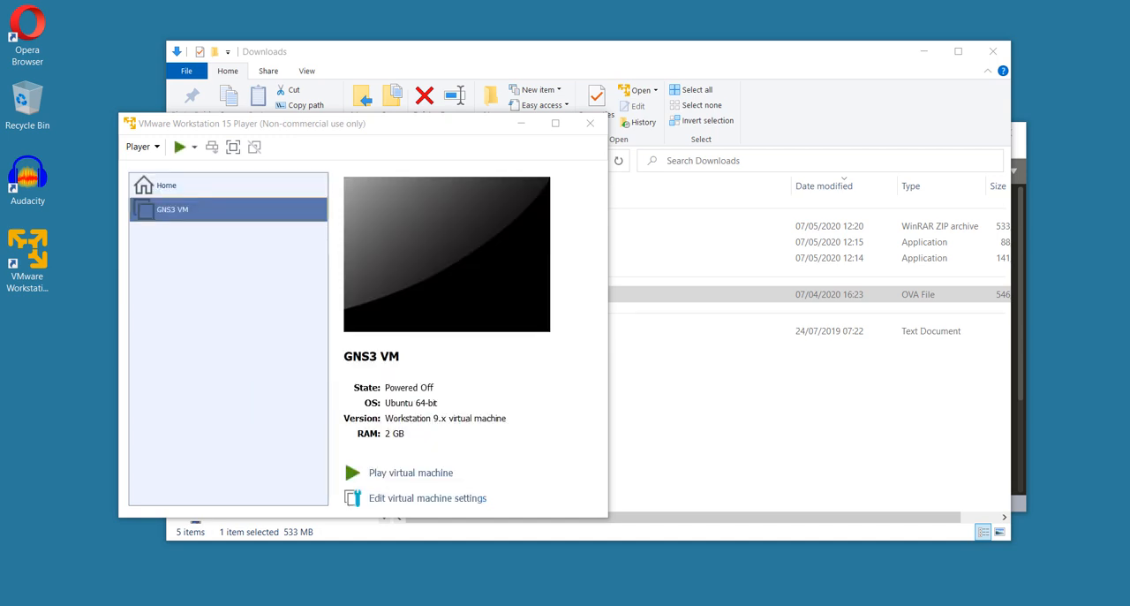
Set the GNS3 VM's memory to 4 GB and its number of processor cores to 2
{"action": "left_click", "coordinate": [429, 497]}
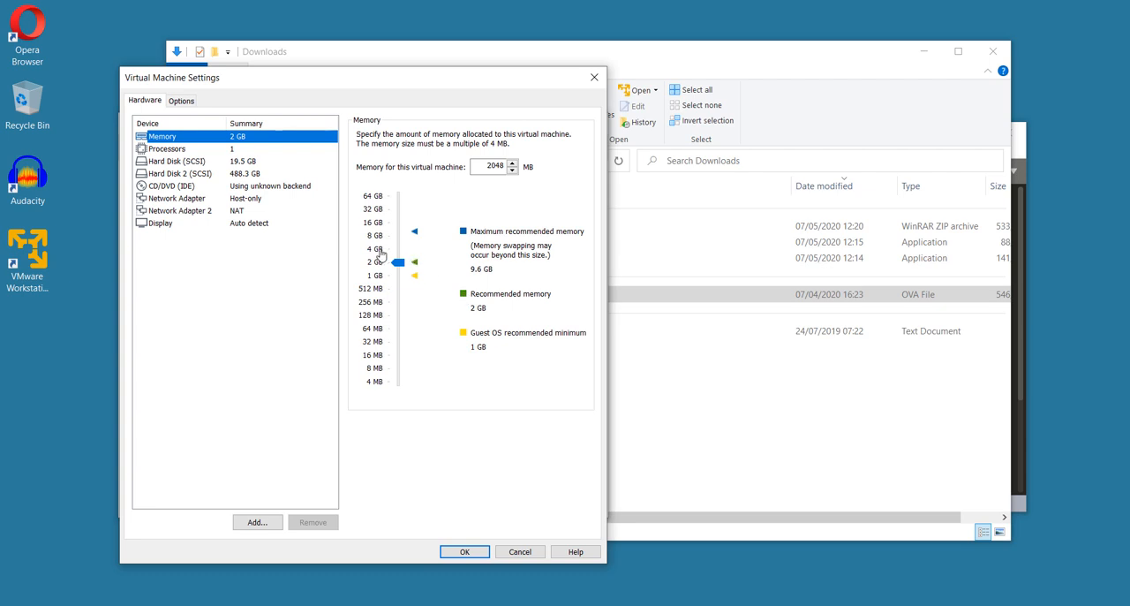
{"action": "left_click", "coordinate": [383, 251]}
{"action": "left_click", "coordinate": [213, 149]}
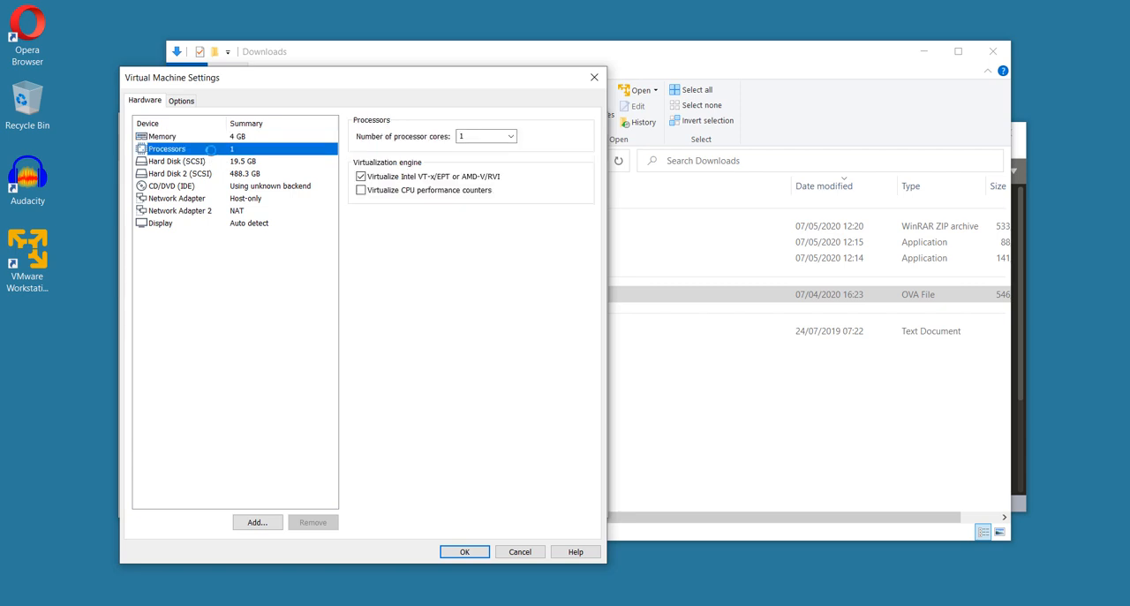
{"action": "left_click", "coordinate": [481, 138]}
{"action": "type", "text": "2"}
{"action": "key", "text": "Return"}
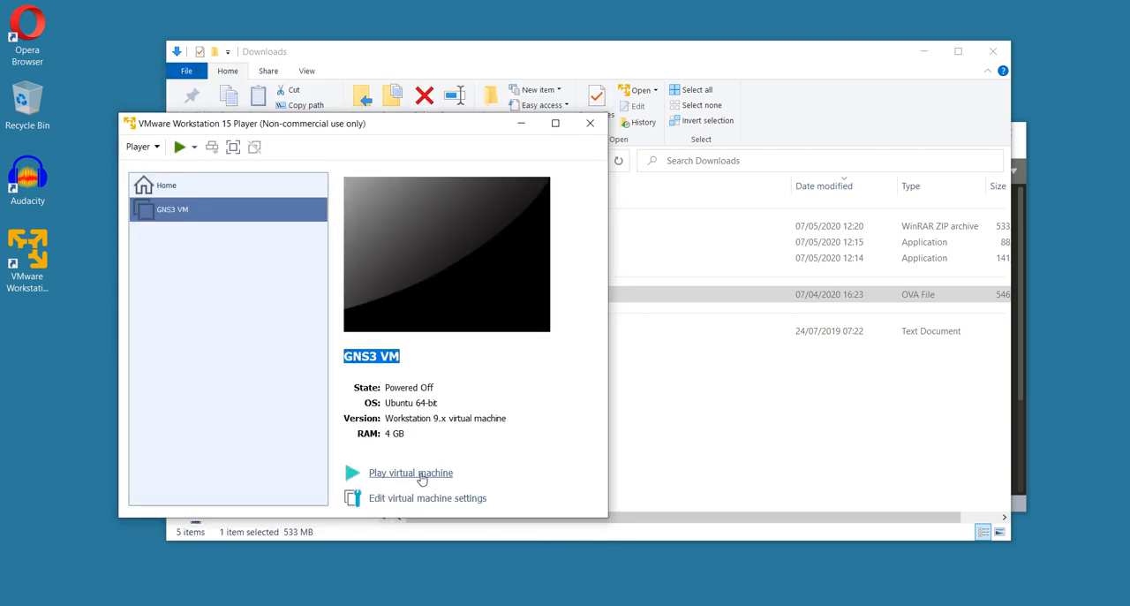
Start the GNS3 VM and postpone the VMware Tools for Linux download
{"action": "left_click", "coordinate": [421, 474]}
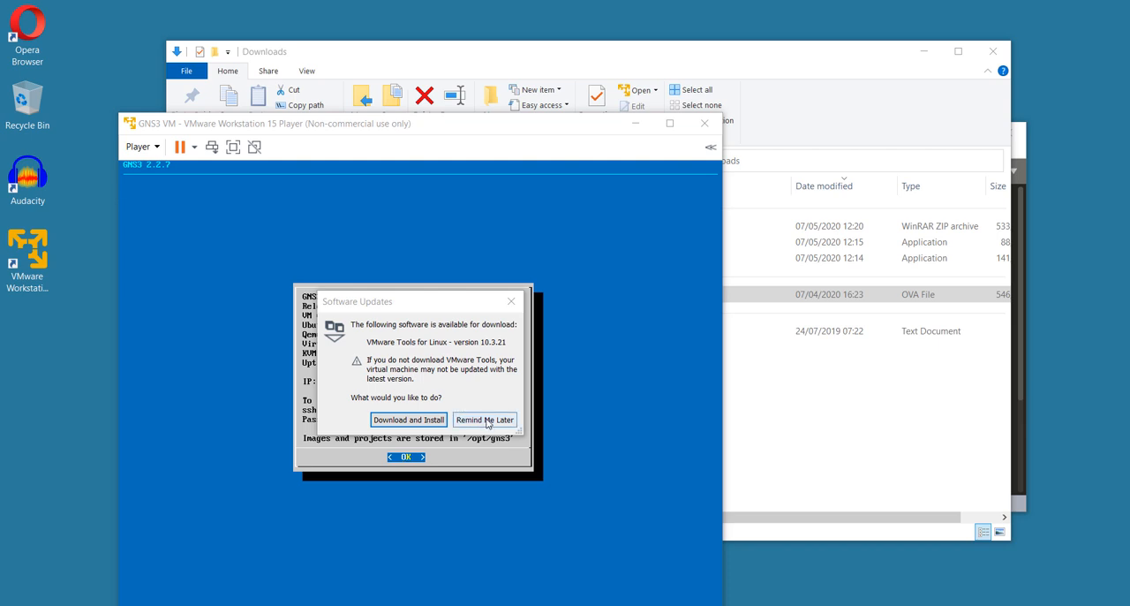
{"action": "left_click", "coordinate": [487, 420]}
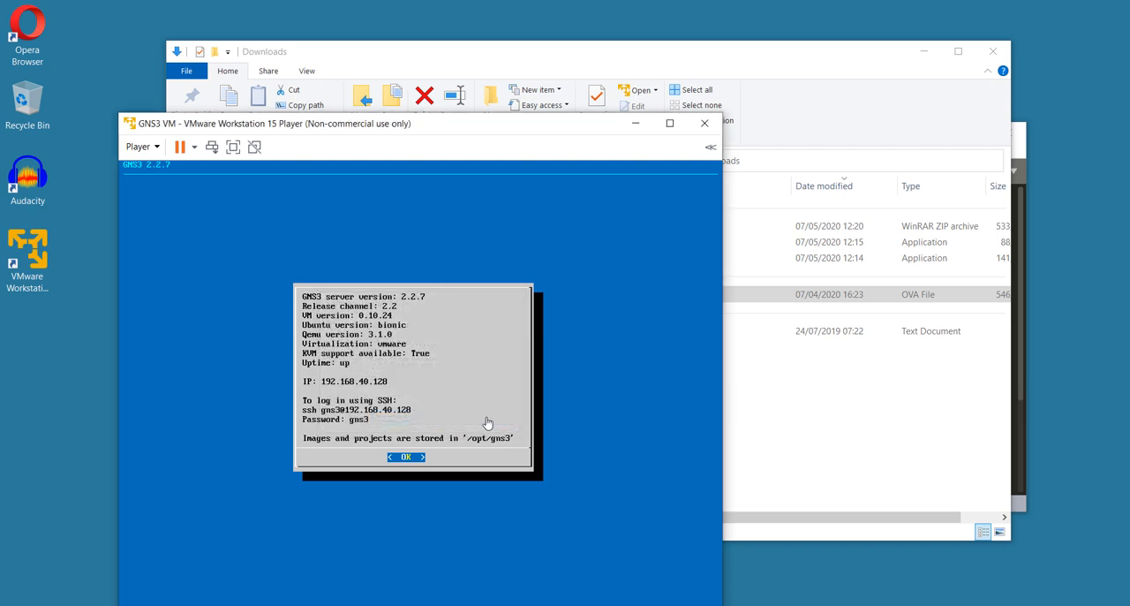
{"action": "left_click", "coordinate": [486, 422]}
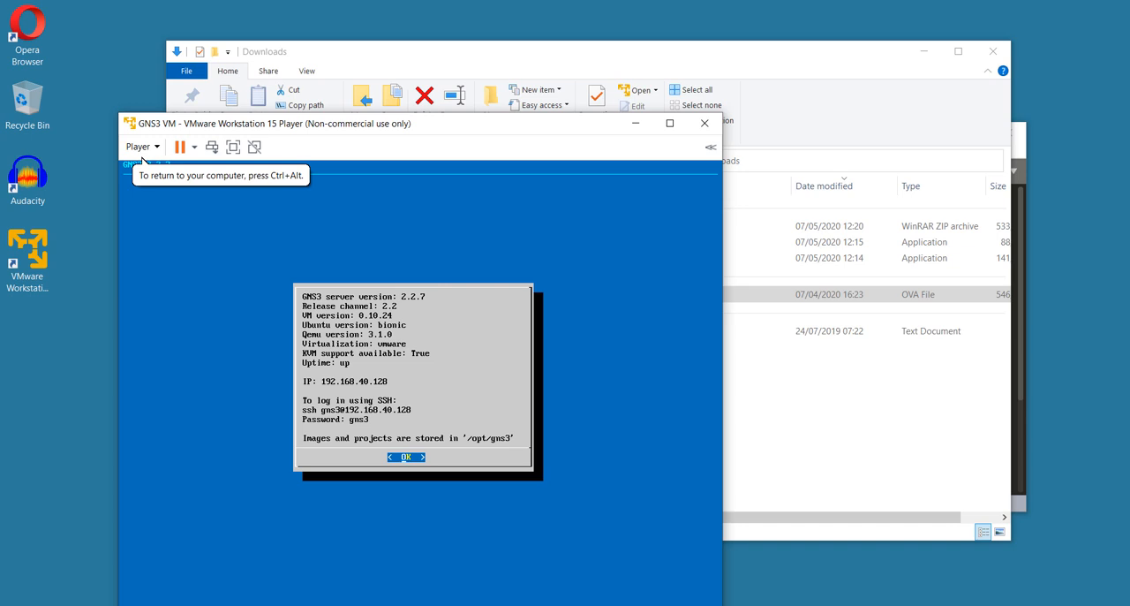
Find the installed GNS3 application on the computer and launch it
{"action": "key", "text": "super"}
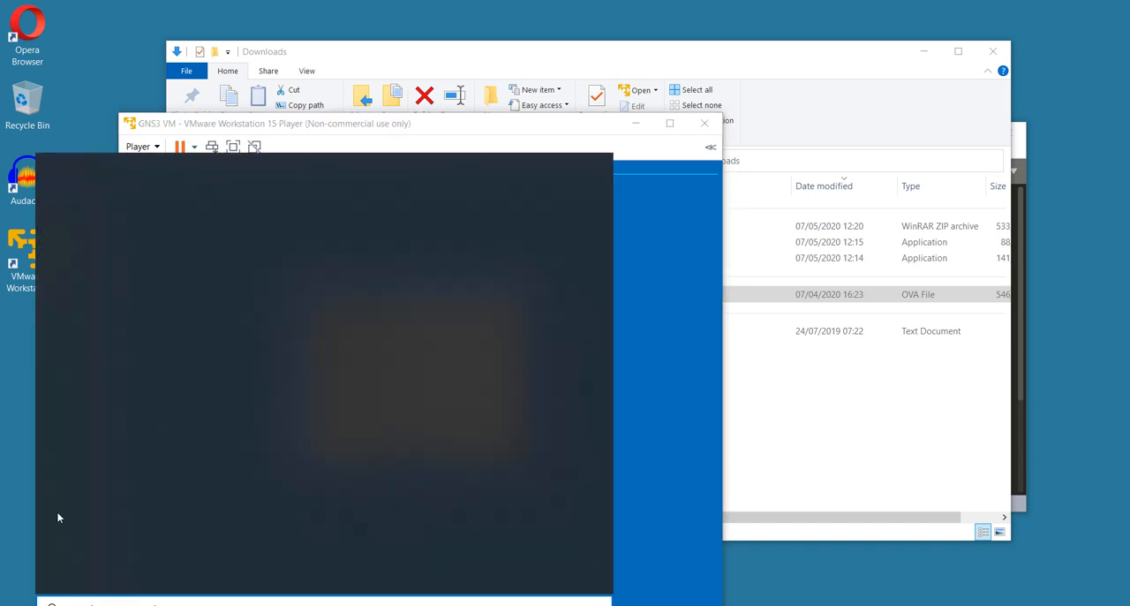
{"action": "type", "text": "gns3"}
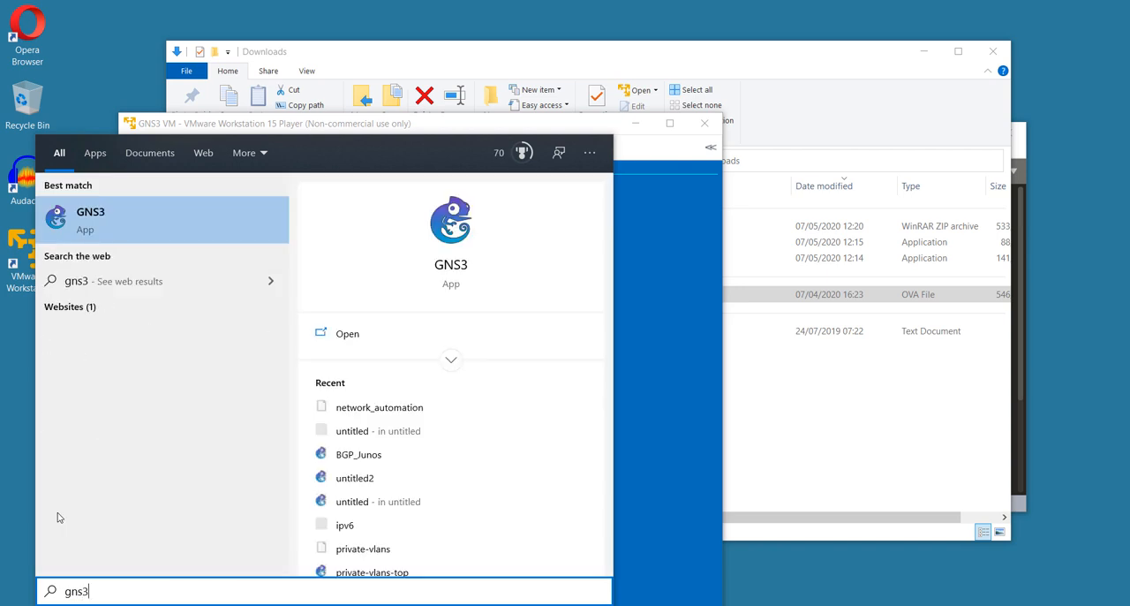
{"action": "left_click", "coordinate": [237, 229]}
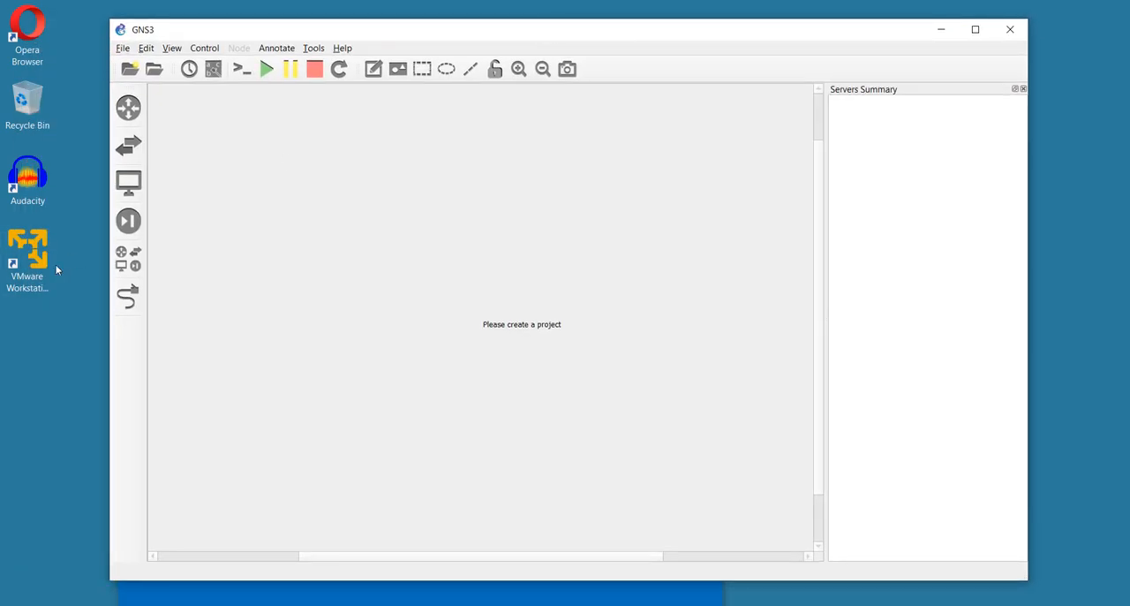
Start a new remote server in the GNS3 server preferences with the VM's IP address 192.168.40.128 as host
{"action": "left_click", "coordinate": [147, 48]}
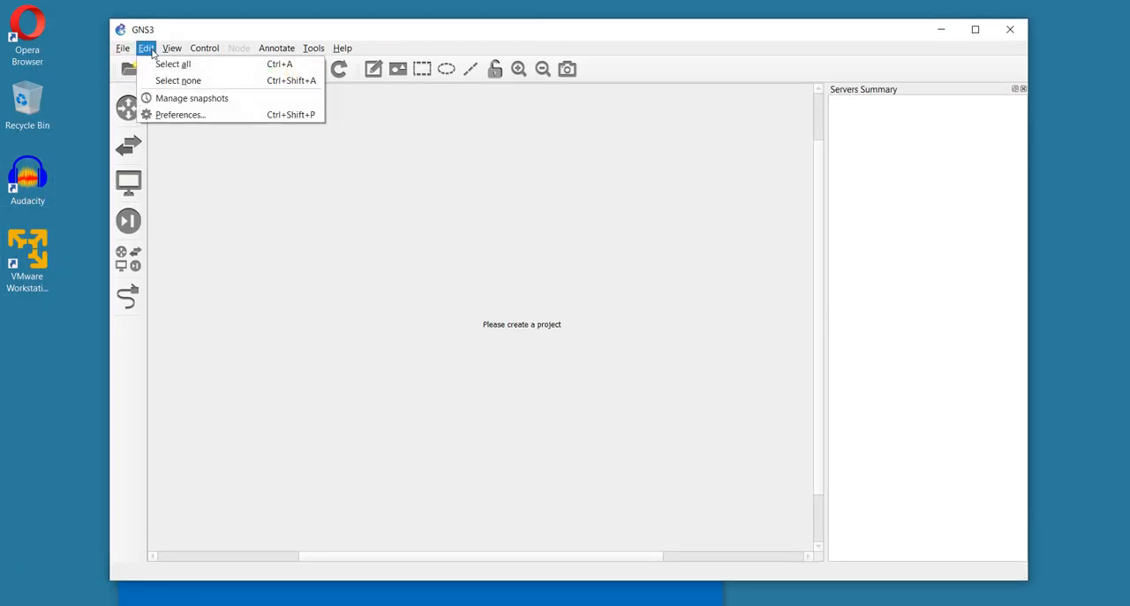
{"action": "left_click", "coordinate": [184, 113]}
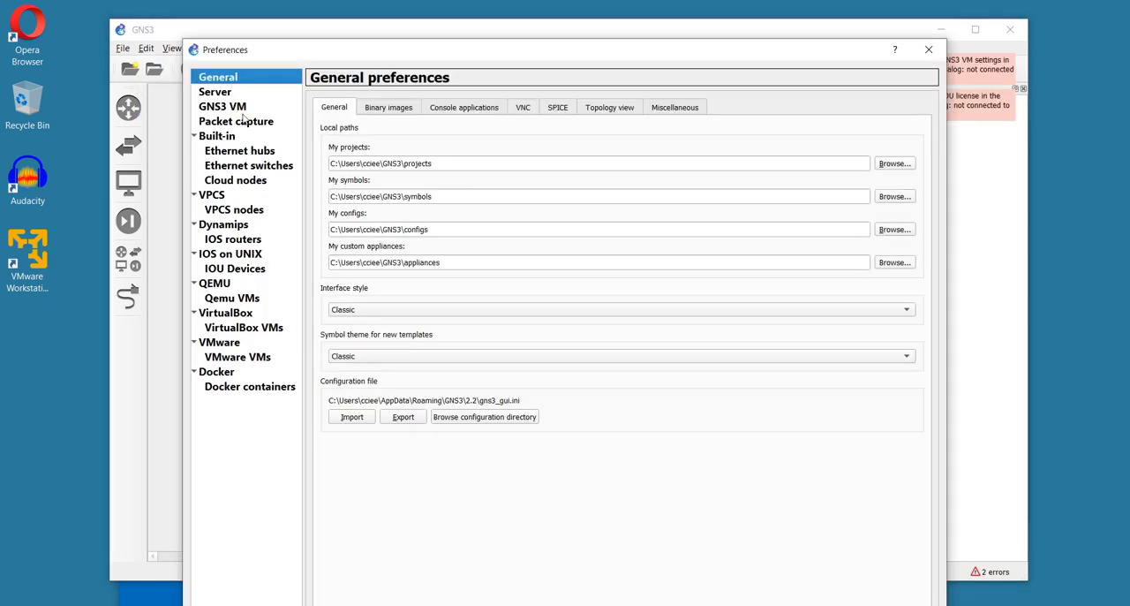
{"action": "left_click", "coordinate": [226, 94]}
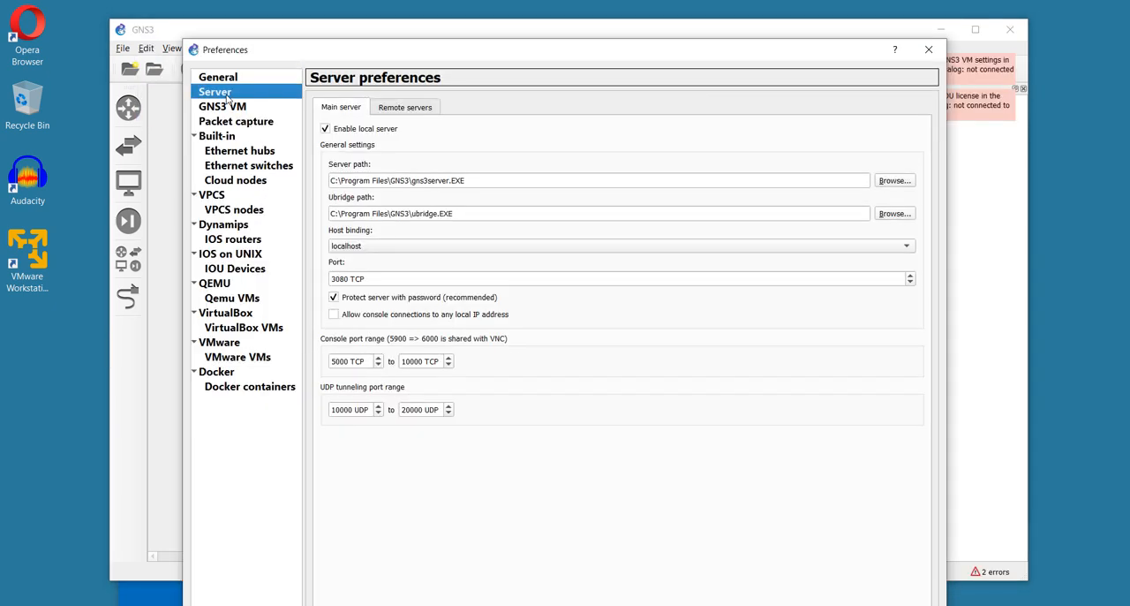
{"action": "left_click", "coordinate": [419, 114]}
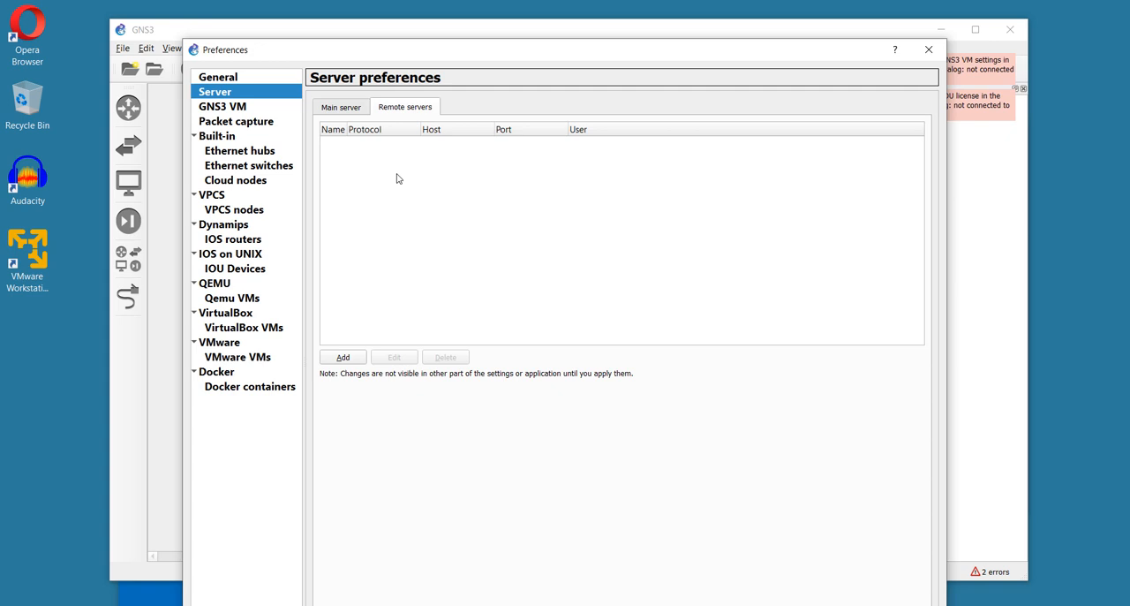
{"action": "left_click", "coordinate": [343, 357]}
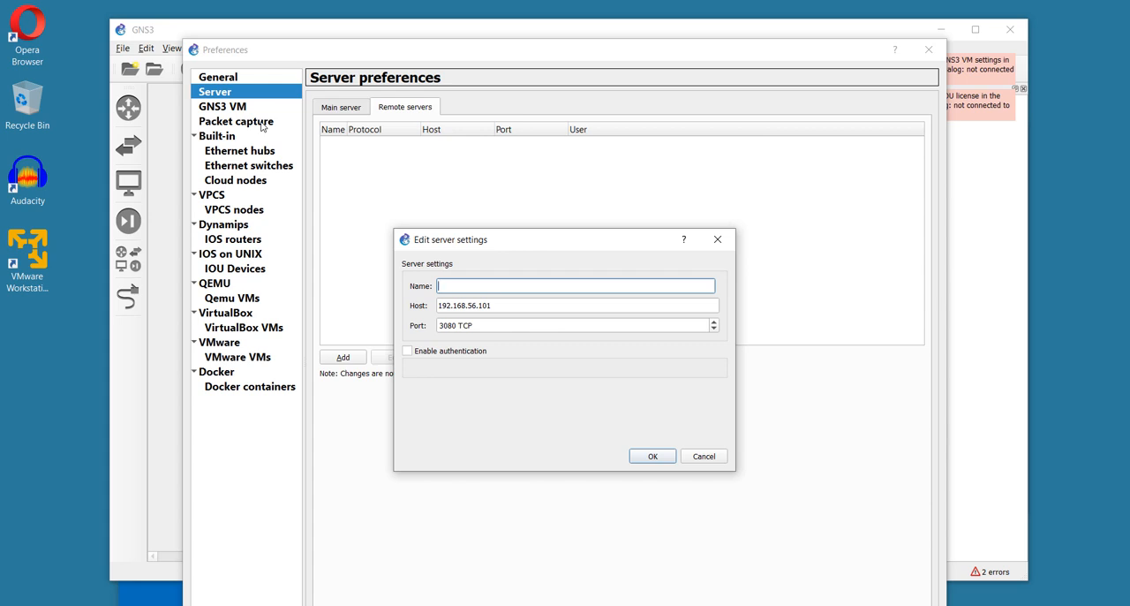
{"action": "left_click", "coordinate": [663, 604]}
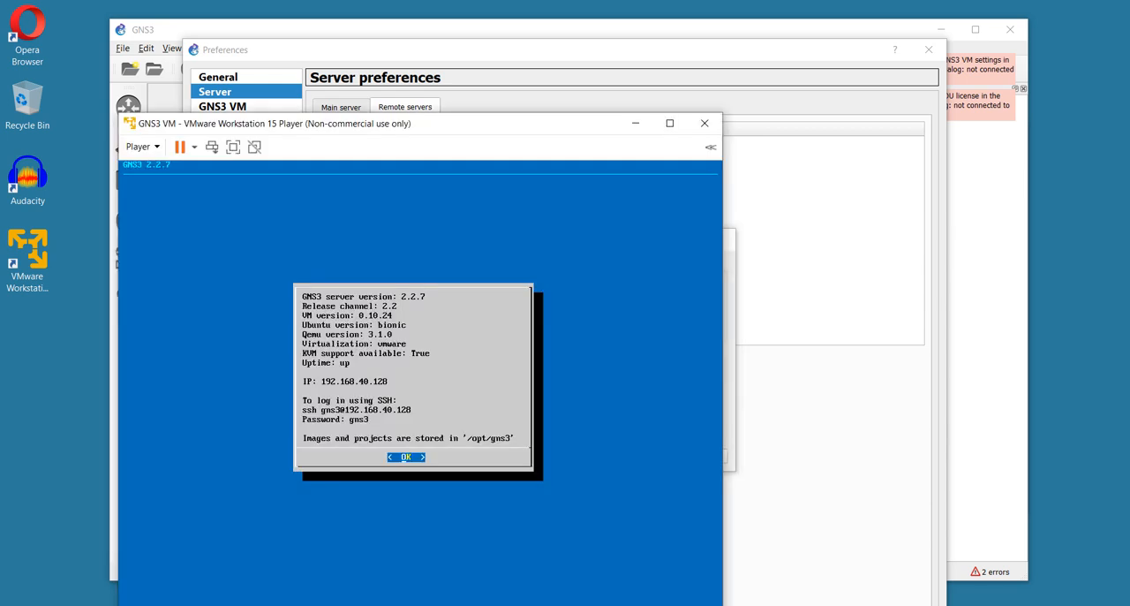
{"action": "key", "text": "alt+Tab"}
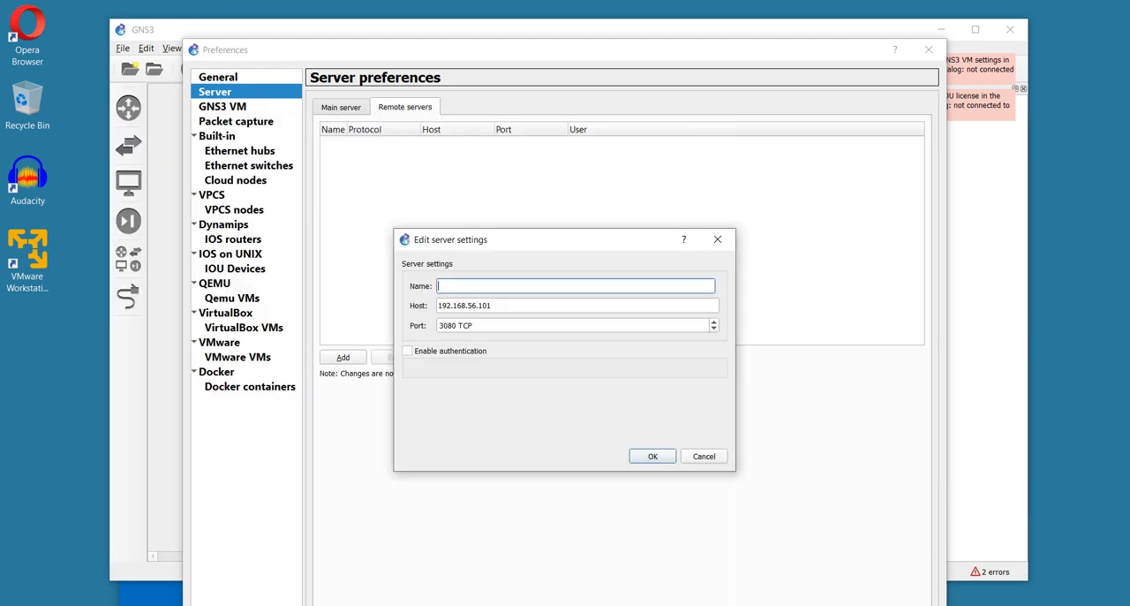
{"action": "left_click_drag", "start_coordinate": [493, 305], "coordinate": [467, 306]}
{"action": "type", "text": "40.12"}
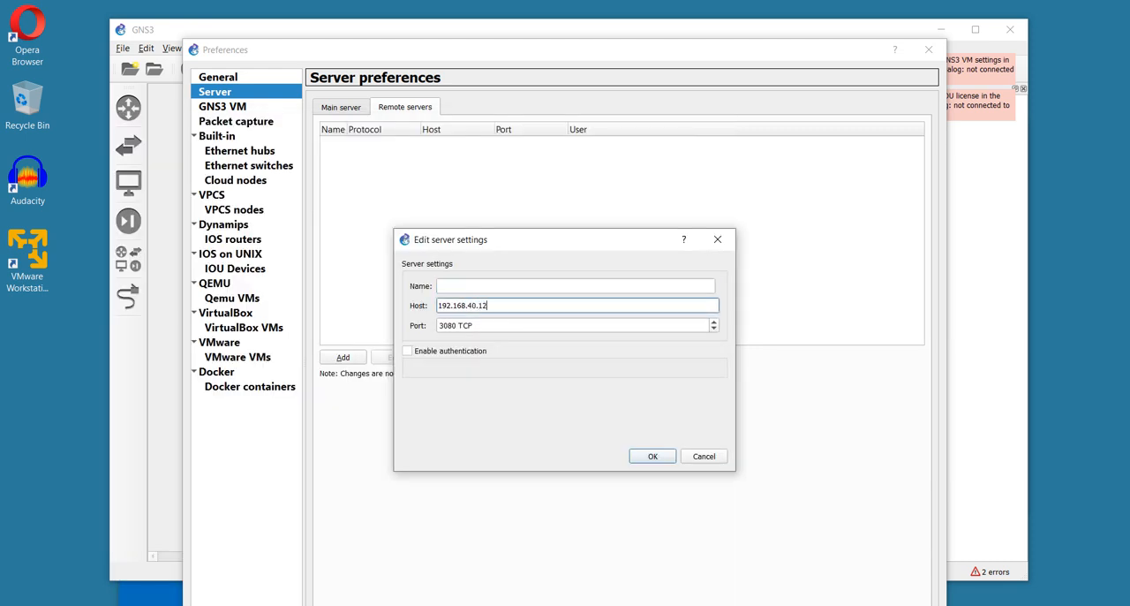
{"action": "type", "text": "8"}
Name the remote server GNS3VM and add it to the remote servers list
{"action": "left_click", "coordinate": [472, 286]}
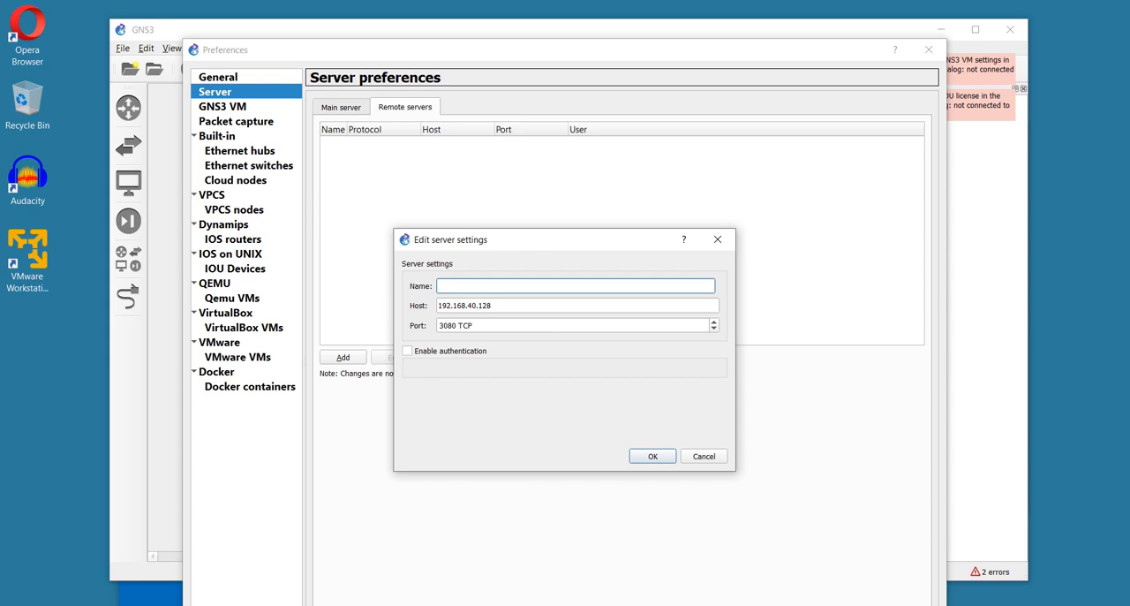
{"action": "type", "text": "GNS3VM"}
{"action": "key", "text": "Return"}
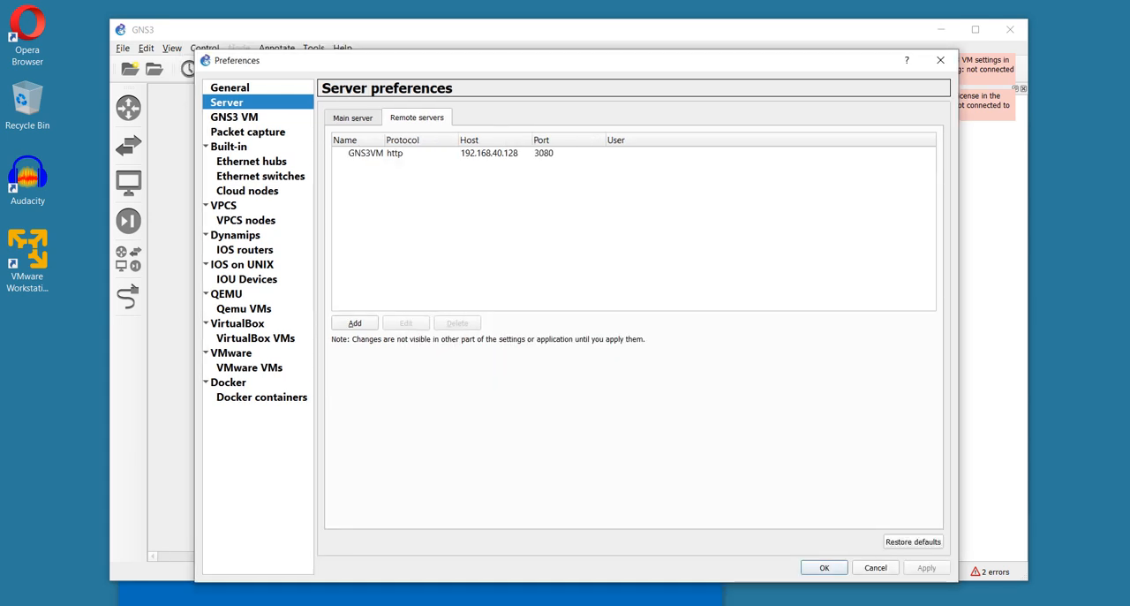
Check the GNS3 VM and General preferences, return to the server preferences and save the settings
{"action": "left_click", "coordinate": [235, 116]}
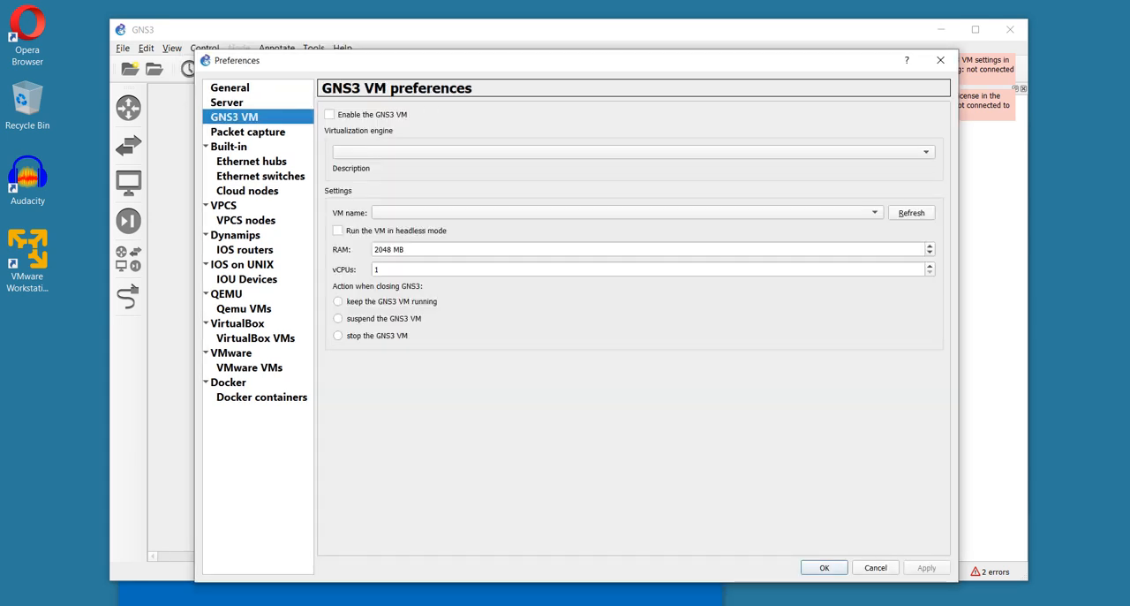
{"action": "left_click", "coordinate": [229, 88]}
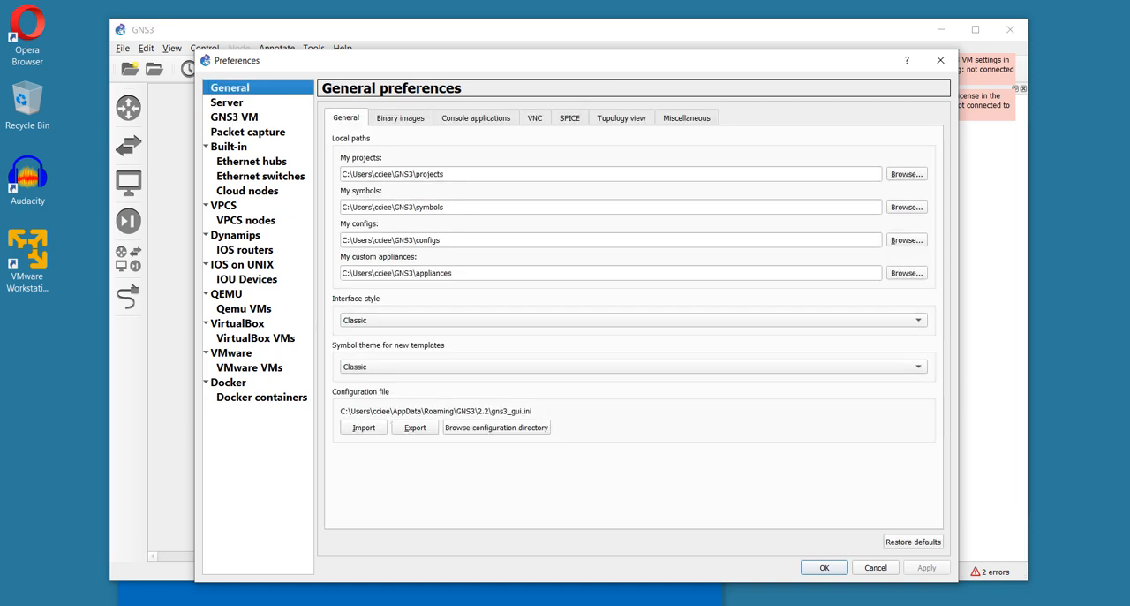
{"action": "left_click", "coordinate": [227, 102]}
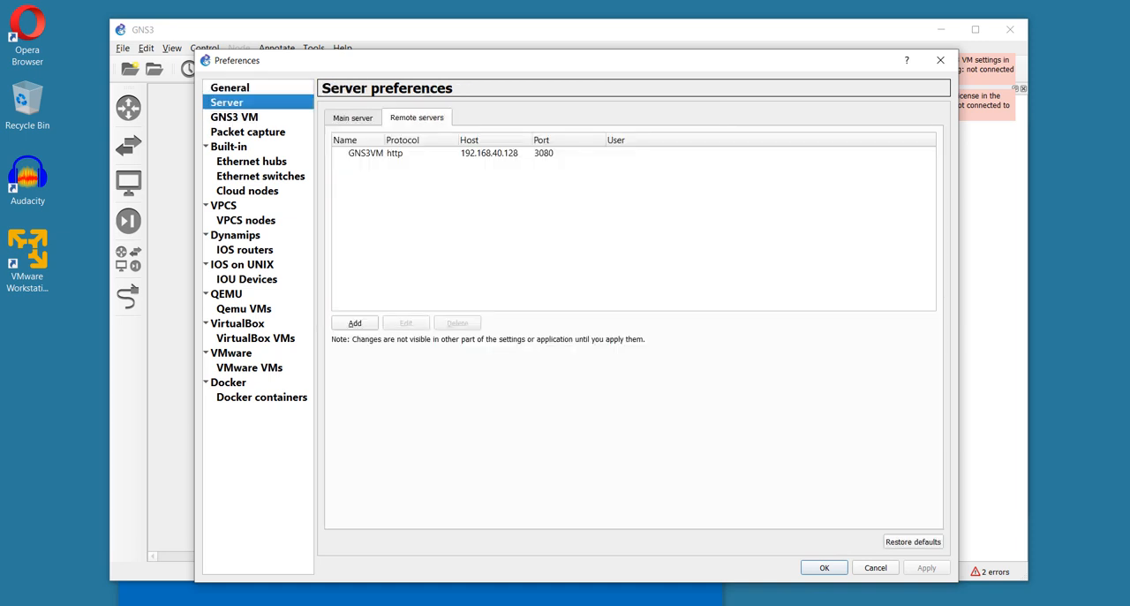
{"action": "left_click", "coordinate": [824, 568]}
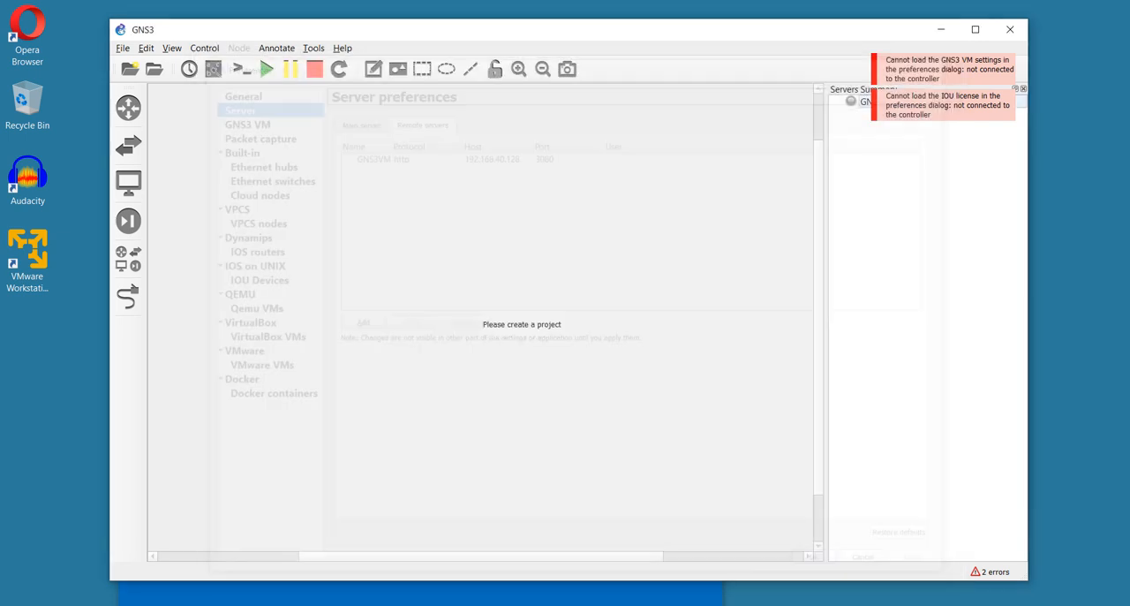
Switch to the Sublime Text lab notes and append "- done" to the GNS3, GNS3 VM and VMware Workstation Player items
{"action": "key", "text": "alt+Tab"}
{"action": "left_click", "coordinate": [359, 243]}
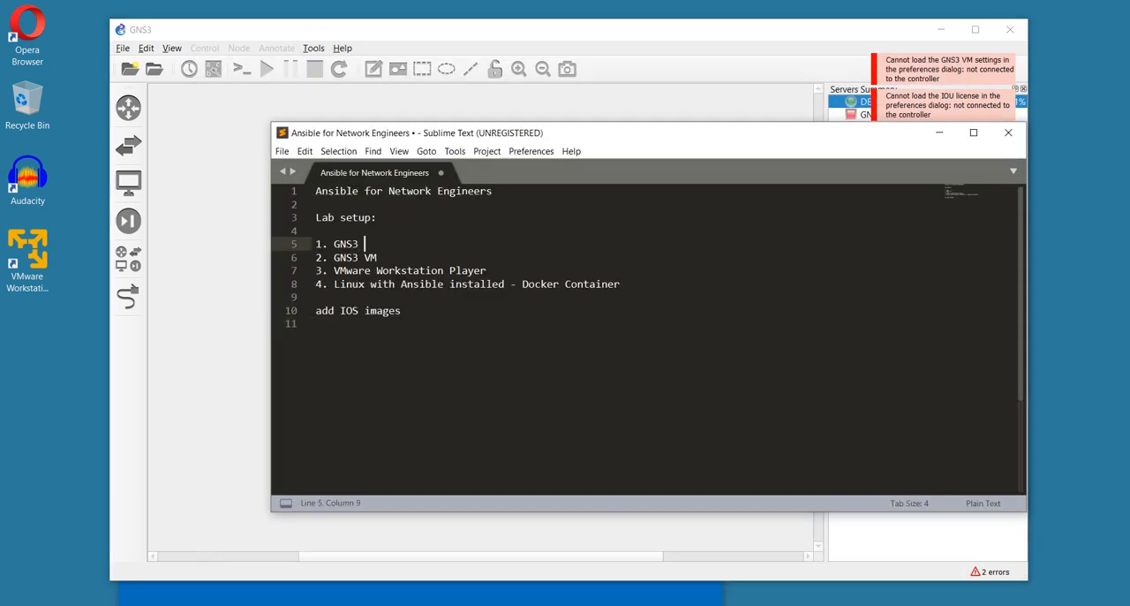
{"action": "type", "text": "- done"}
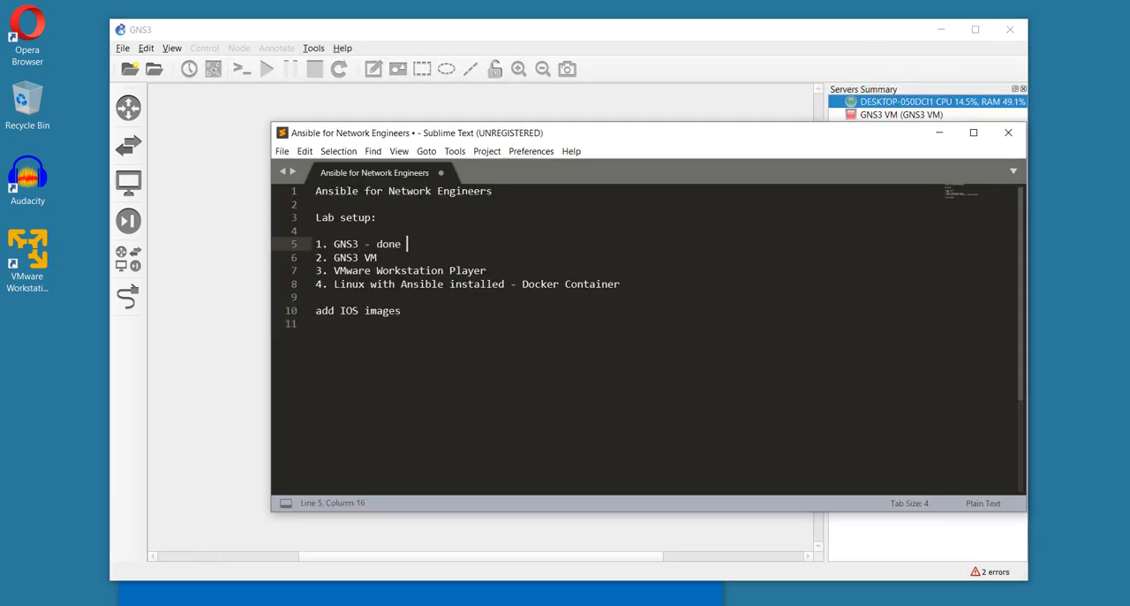
{"action": "key", "text": "Down"}
{"action": "type", "text": "- done"}
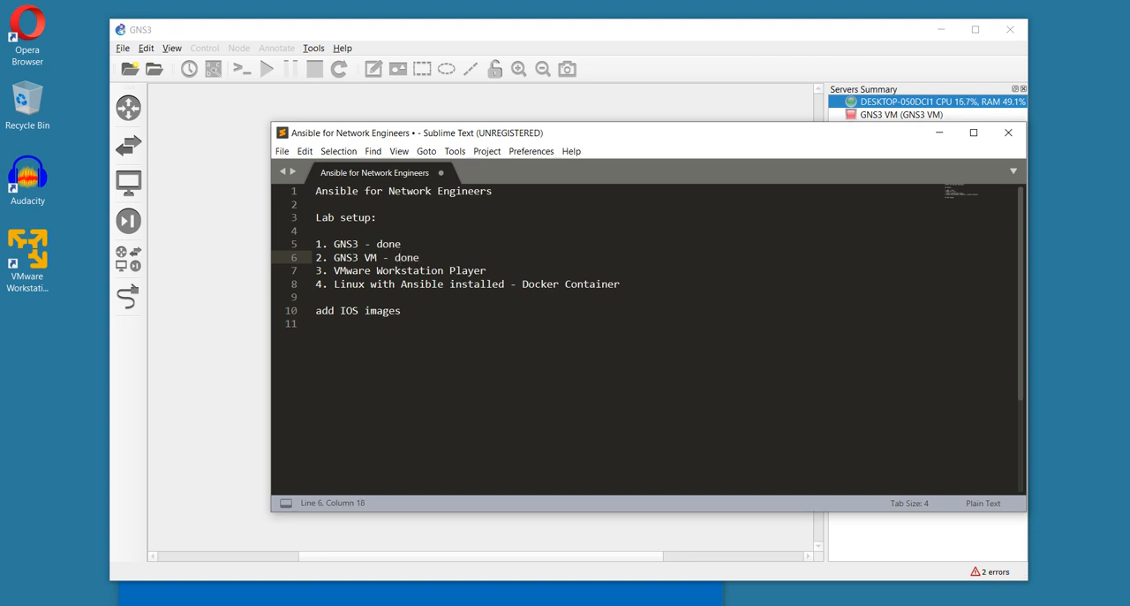
{"action": "left_click", "coordinate": [487, 271]}
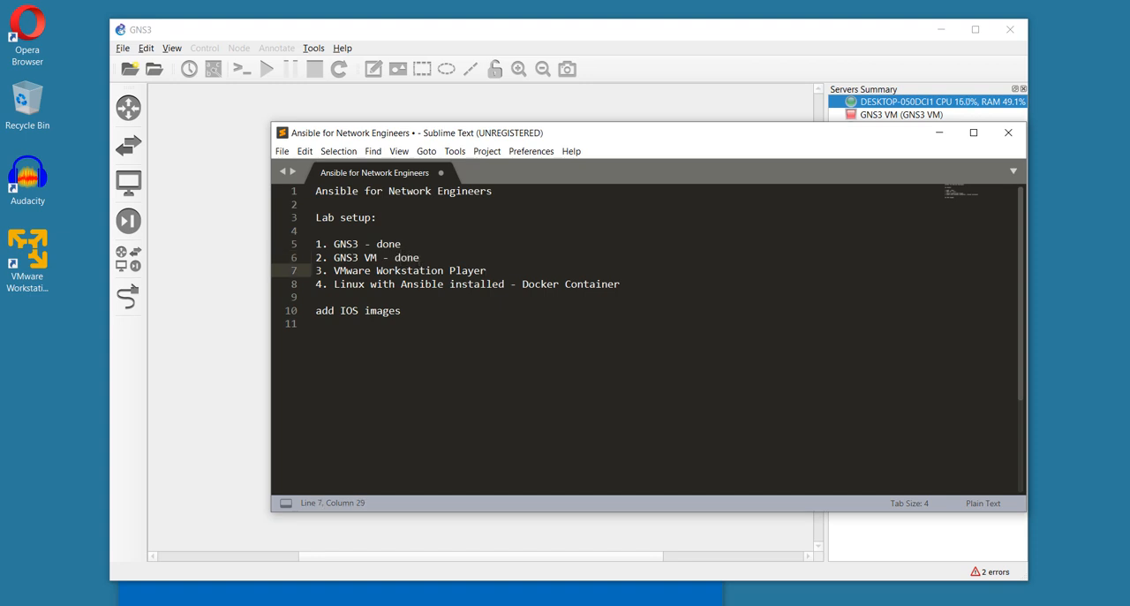
{"action": "type", "text": "- done"}
{"action": "left_click", "coordinate": [622, 285]}
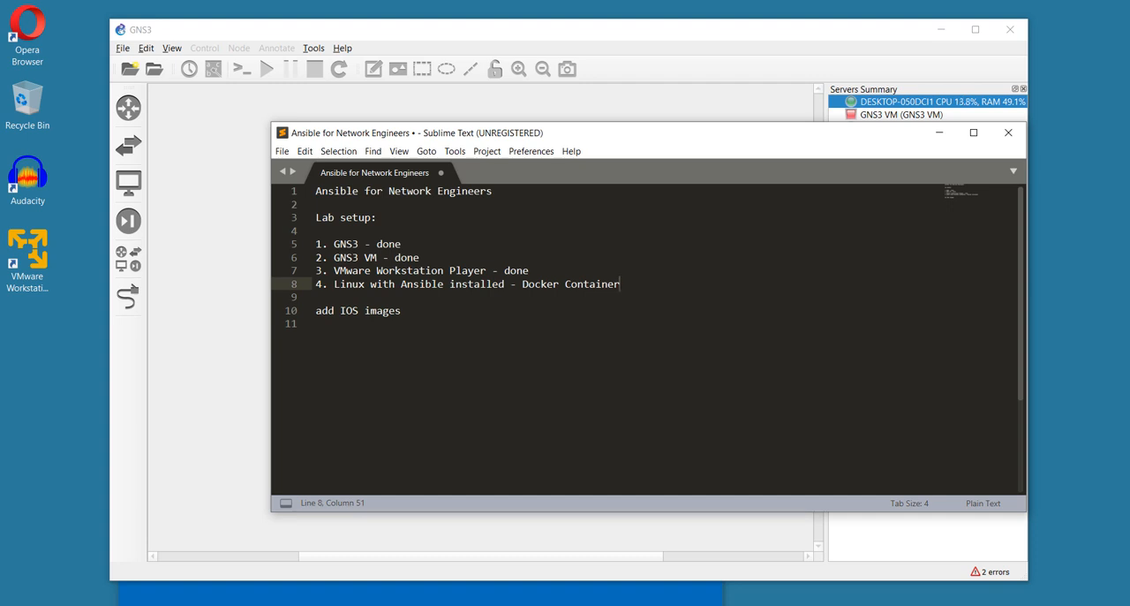
Switch to GNS3 and delete the existing GNS3_Ansible Docker container template in the preferences
{"action": "left_click", "coordinate": [146, 48]}
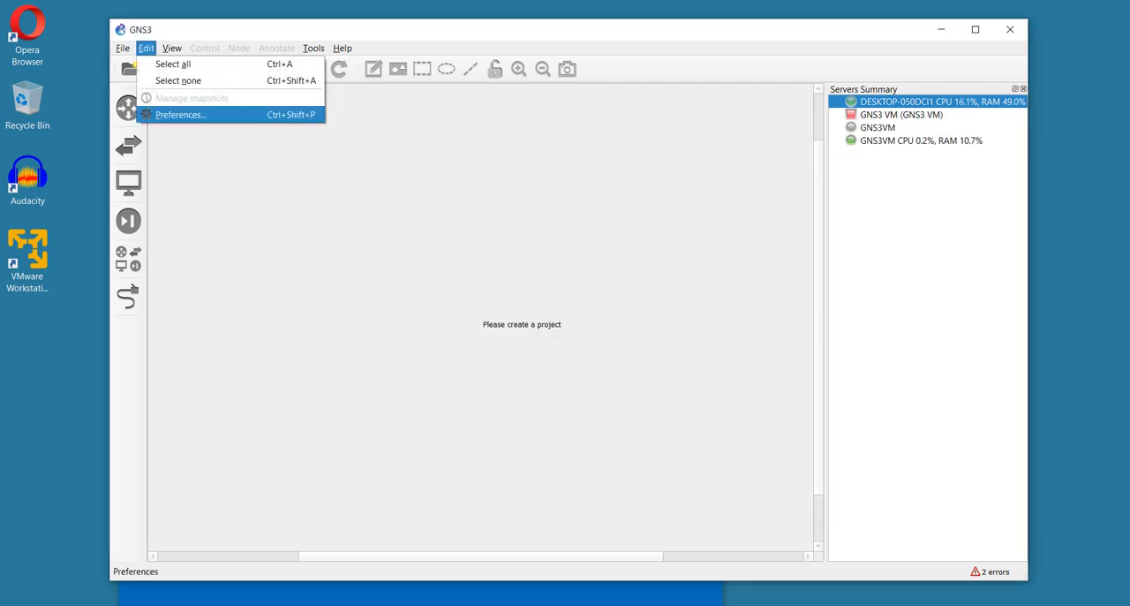
{"action": "key", "text": "Return"}
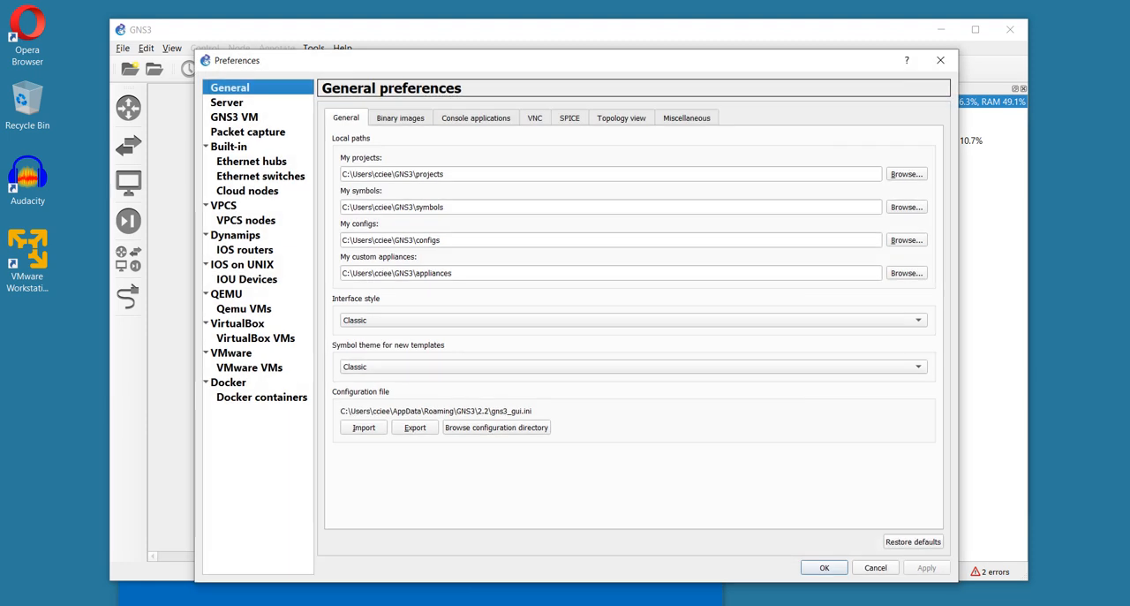
{"action": "left_click", "coordinate": [262, 398]}
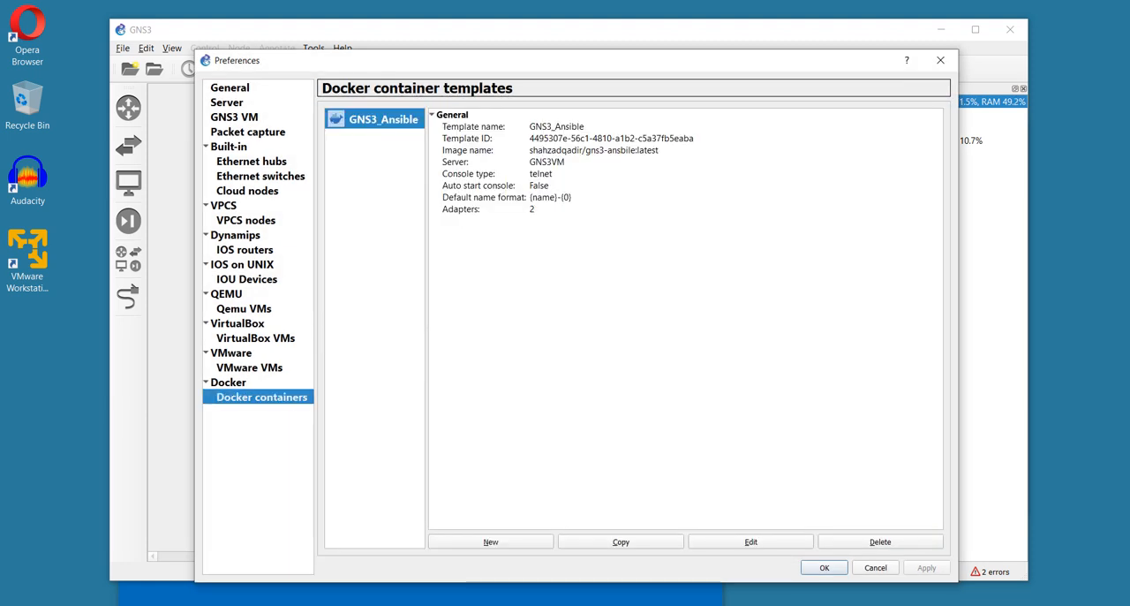
{"action": "left_click", "coordinate": [881, 542]}
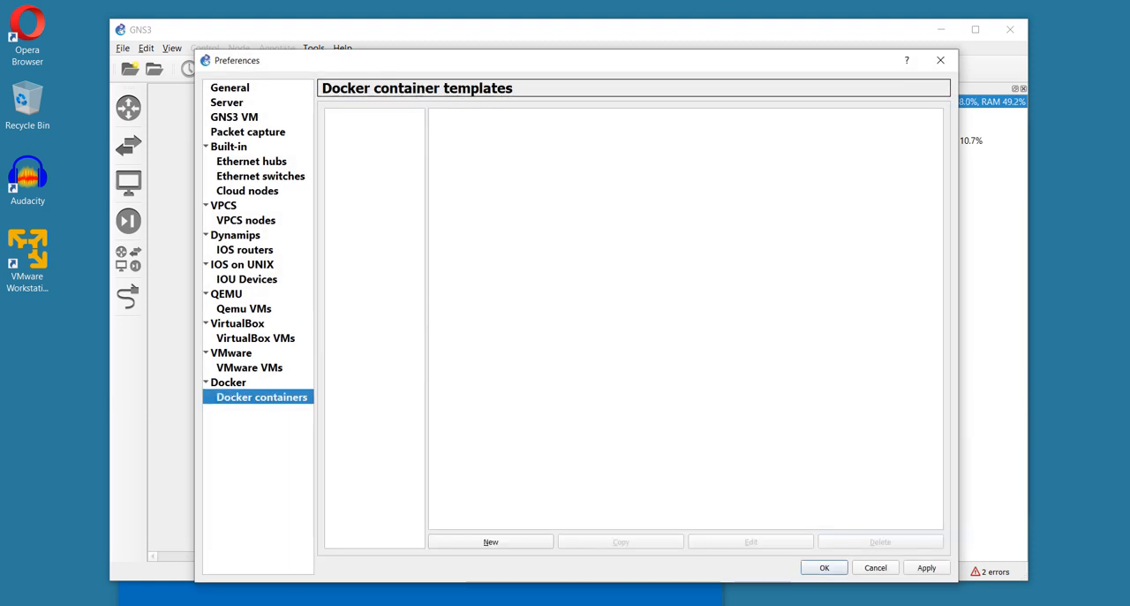
Start a new Docker container template on the remote server GNS3VM using the new Docker Hub image gns3-ansbile:latest from the author's repository
{"action": "left_click", "coordinate": [491, 541]}
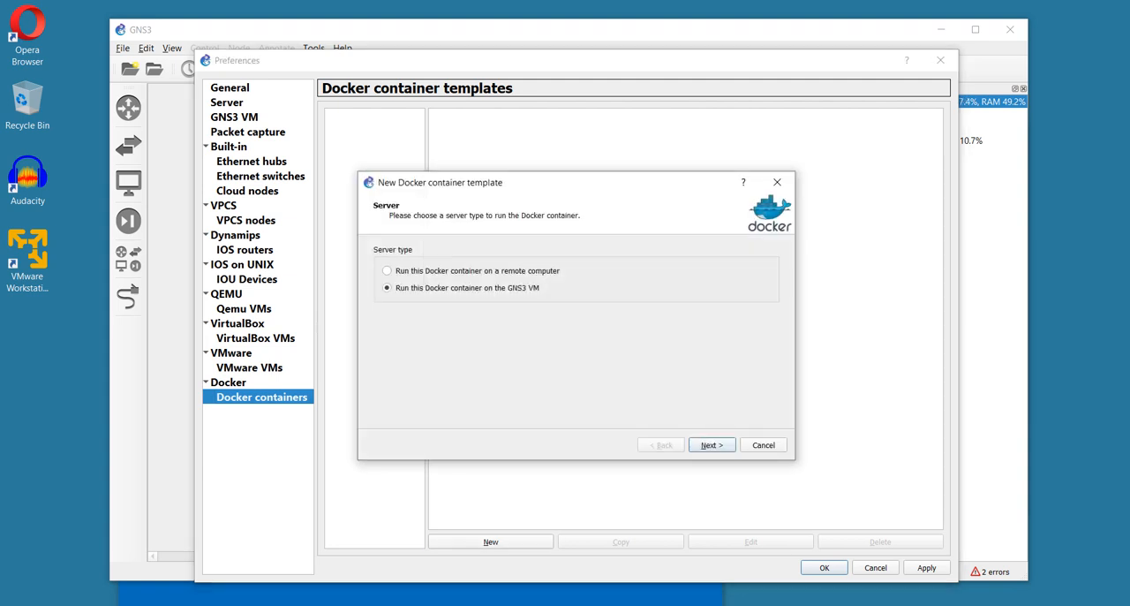
{"action": "left_click", "coordinate": [387, 271]}
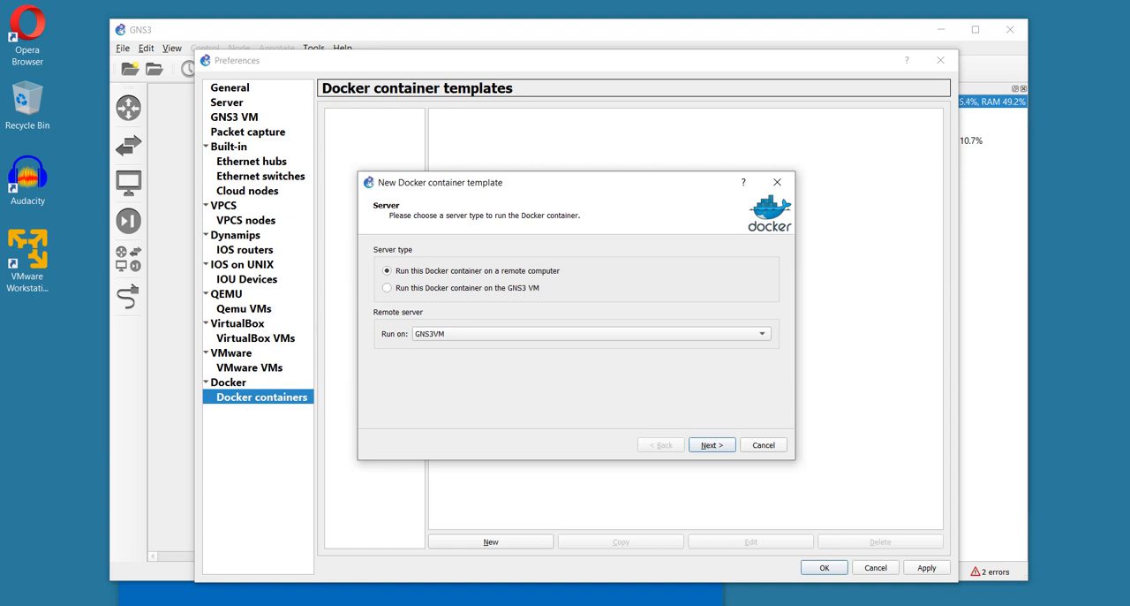
{"action": "key", "text": "Return"}
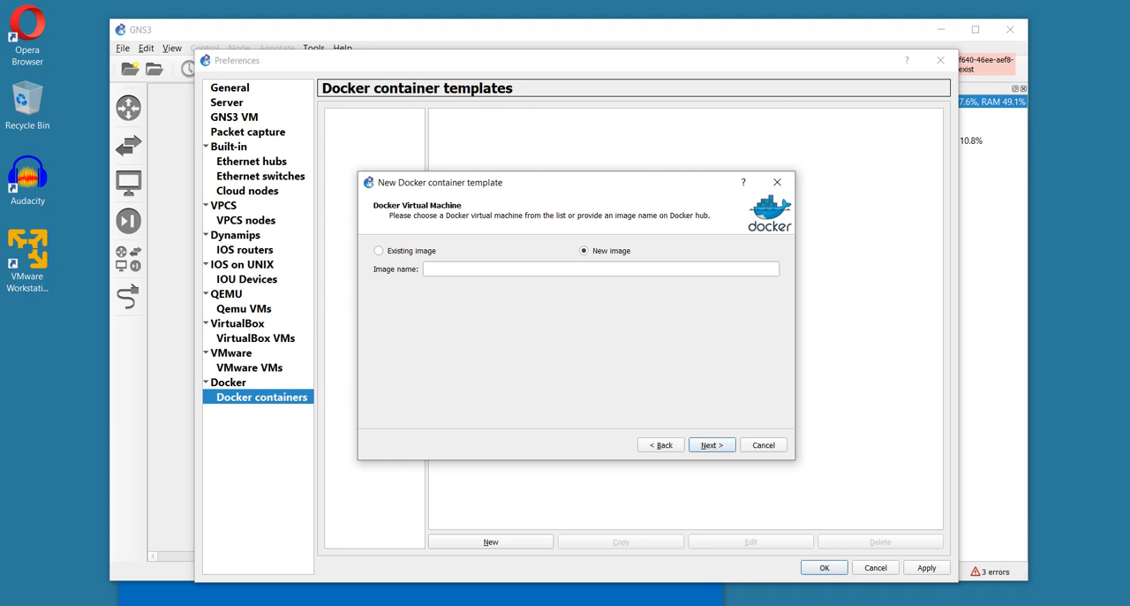
{"action": "left_click", "coordinate": [601, 268]}
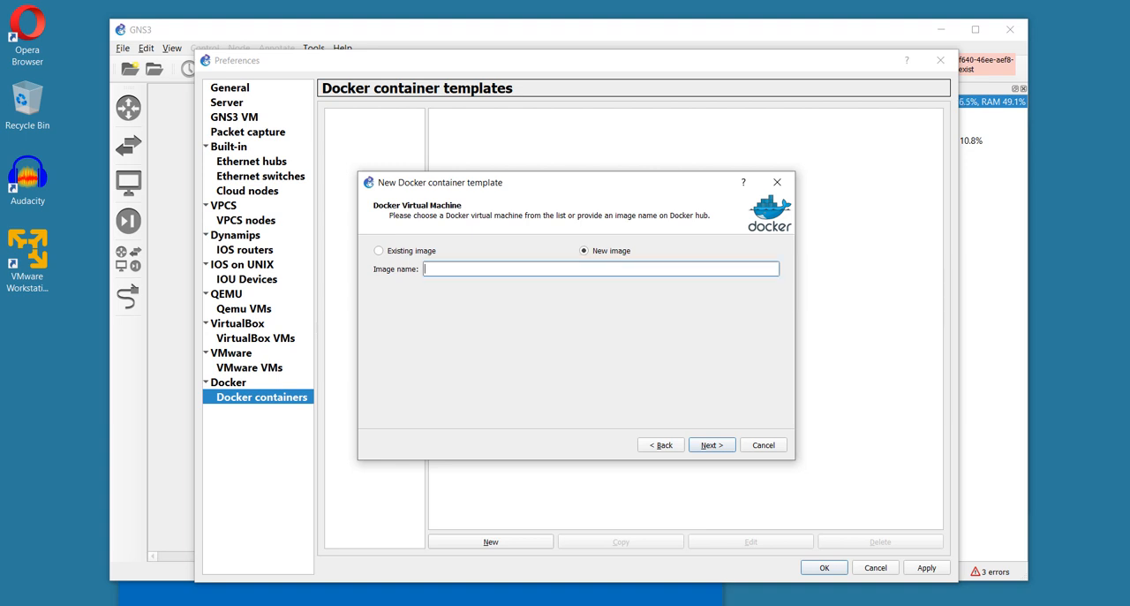
{"action": "type", "text": "shahzadqadir/gns3-ansbile:latest"}
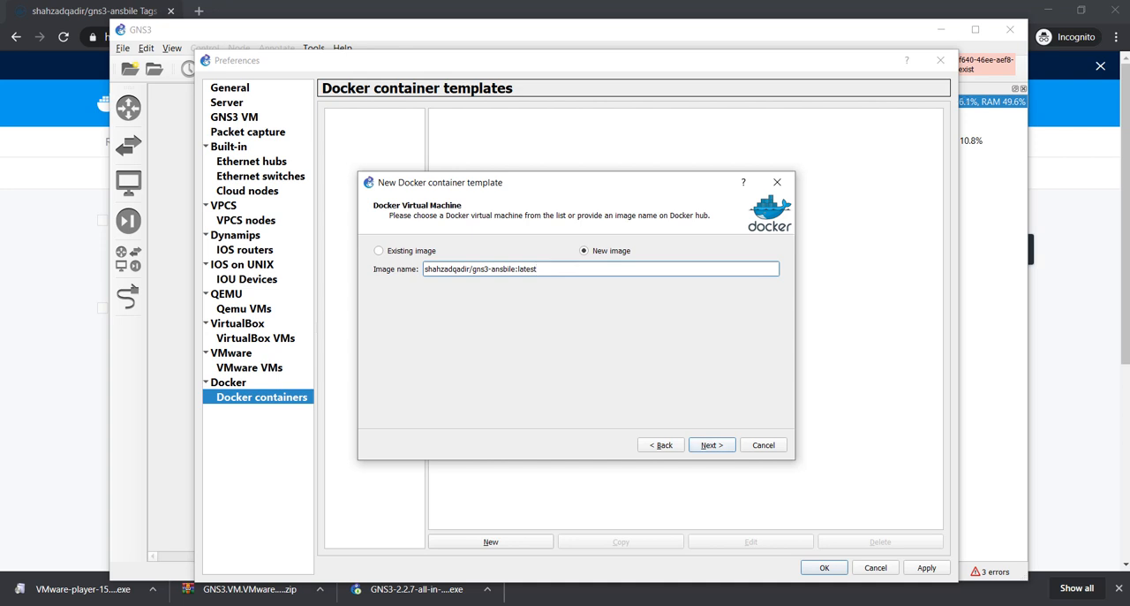
{"action": "key", "text": "Return"}
Name the container GN3_Ansible, give it 2 adapters and finish the template with the remaining options at their defaults
{"action": "type", "text": "GN3_Ansible"}
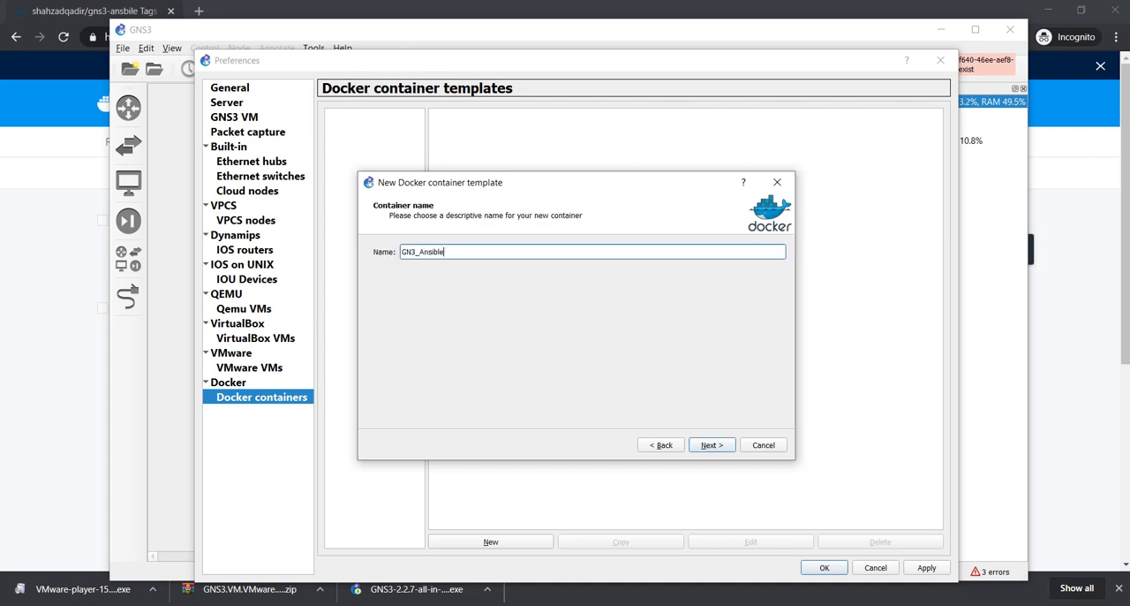
{"action": "key", "text": "Return"}
{"action": "type", "text": "2"}
{"action": "key", "text": "Return"}
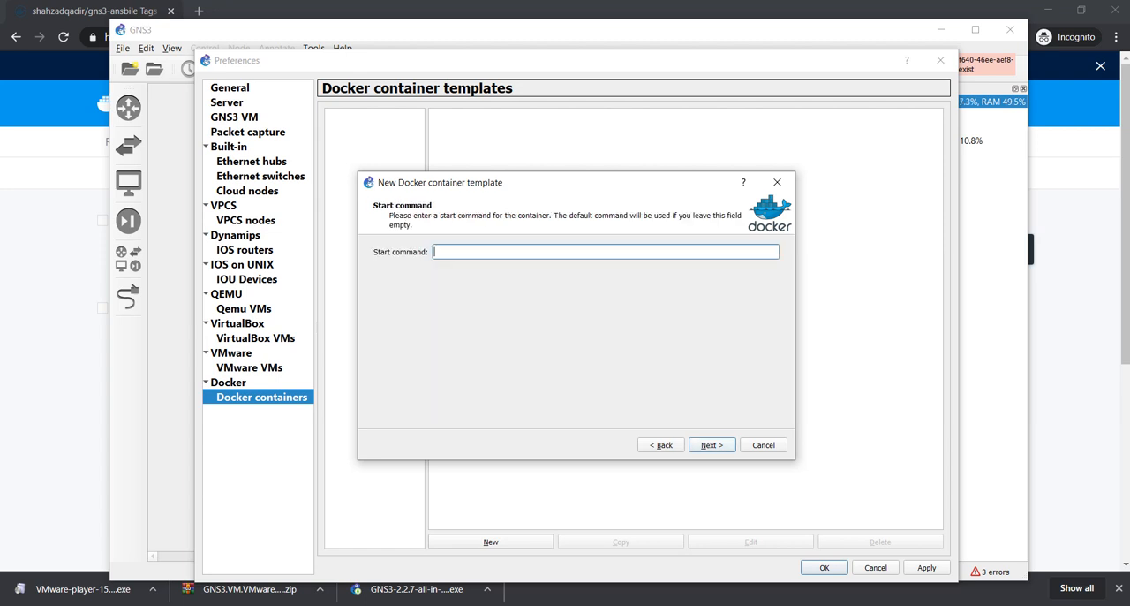
{"action": "key", "text": "Return"}
{"action": "key", "text": "Return"}
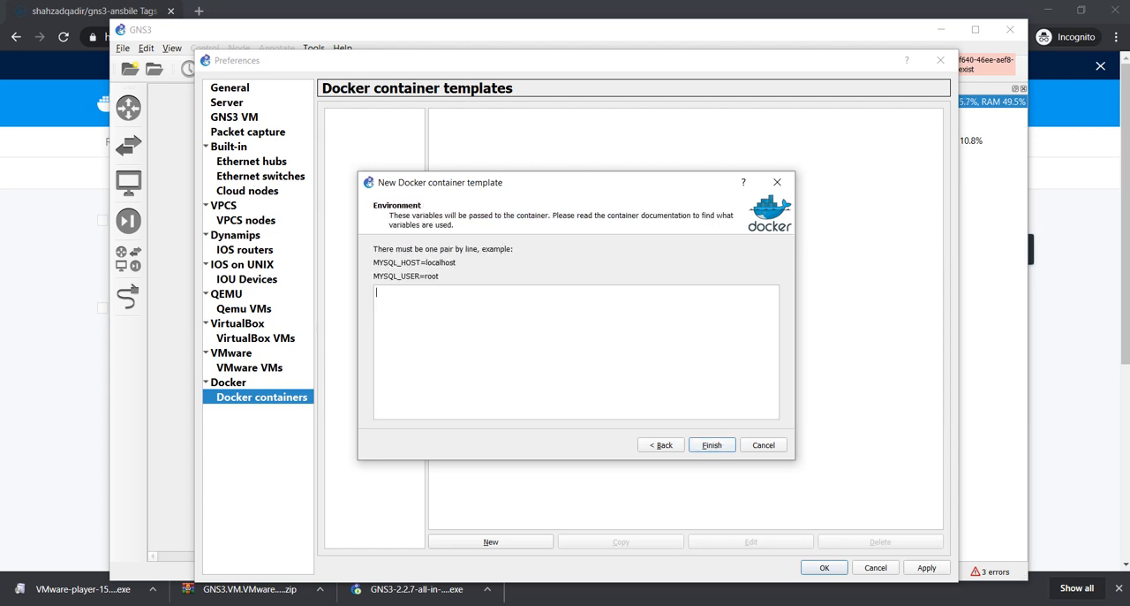
{"action": "key", "text": "Return"}
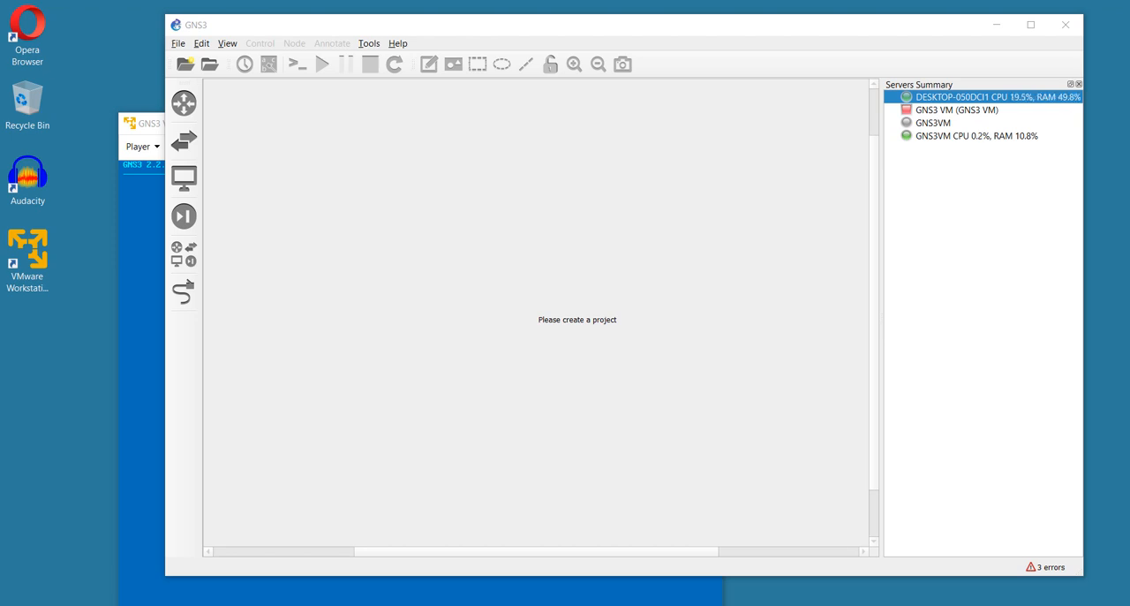
Start a new QEMU VM template in the GNS3 preferences that runs on the remote server GNS3VM
{"action": "left_click", "coordinate": [203, 43]}
{"action": "left_click", "coordinate": [238, 111]}
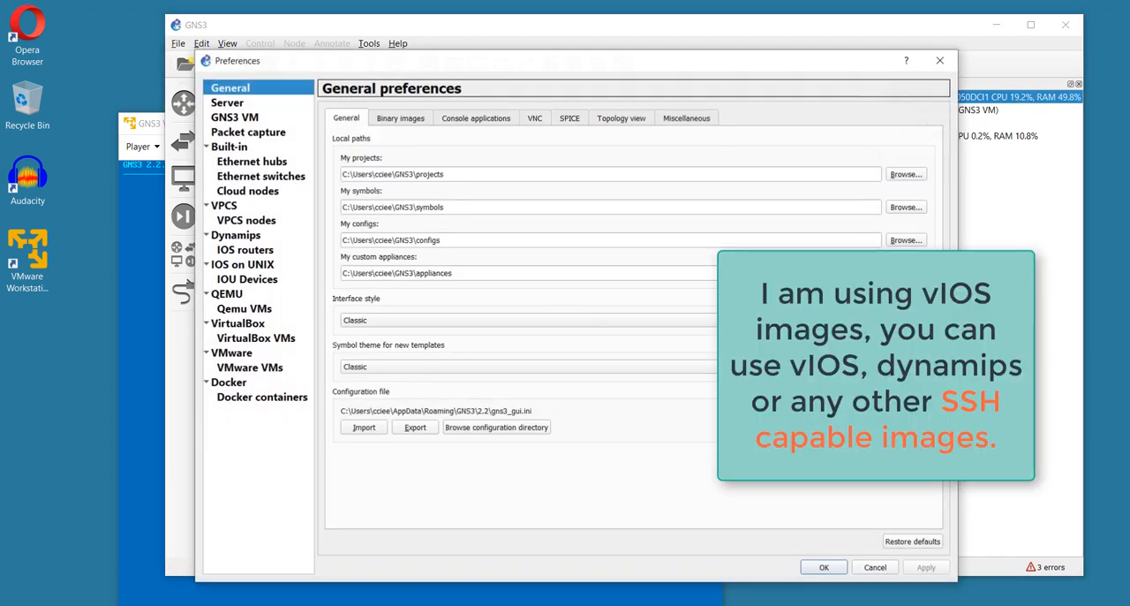
{"action": "left_click", "coordinate": [243, 309]}
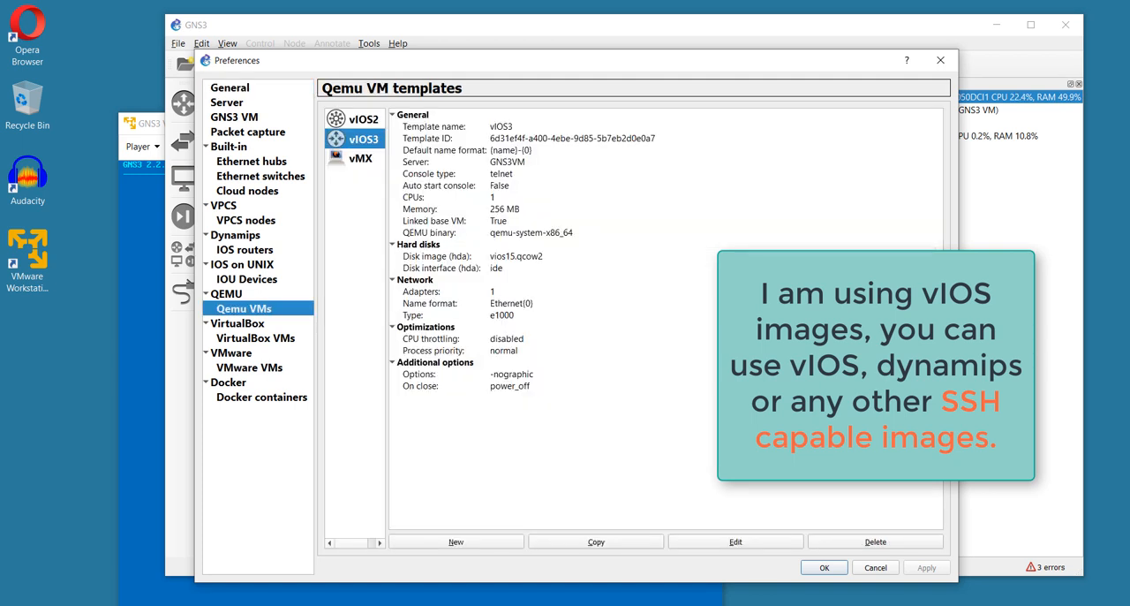
{"action": "left_click", "coordinate": [450, 541]}
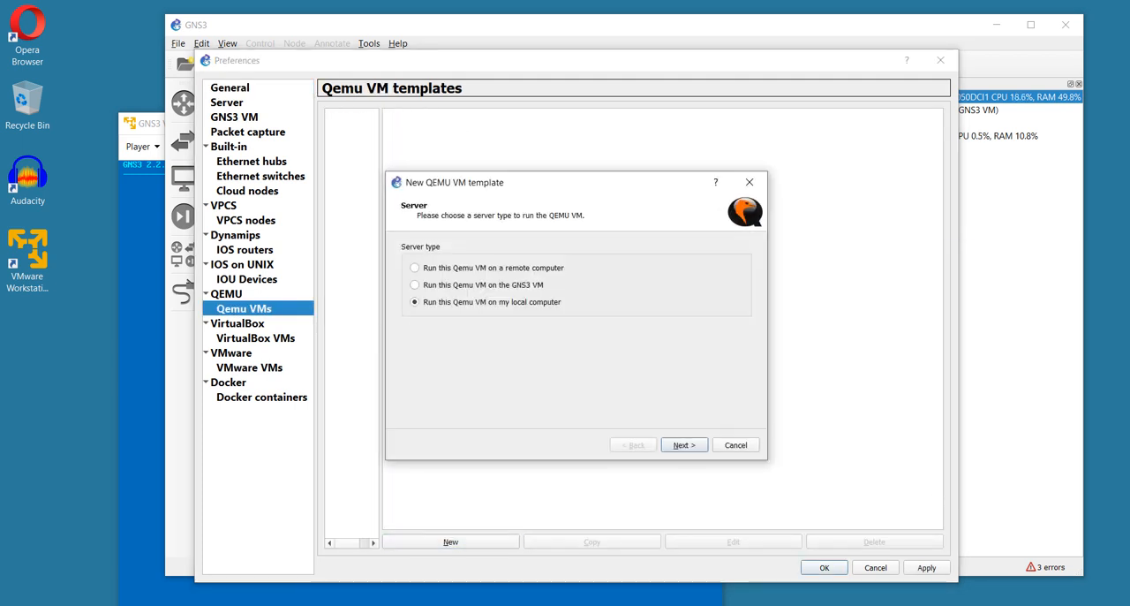
{"action": "left_click", "coordinate": [415, 268]}
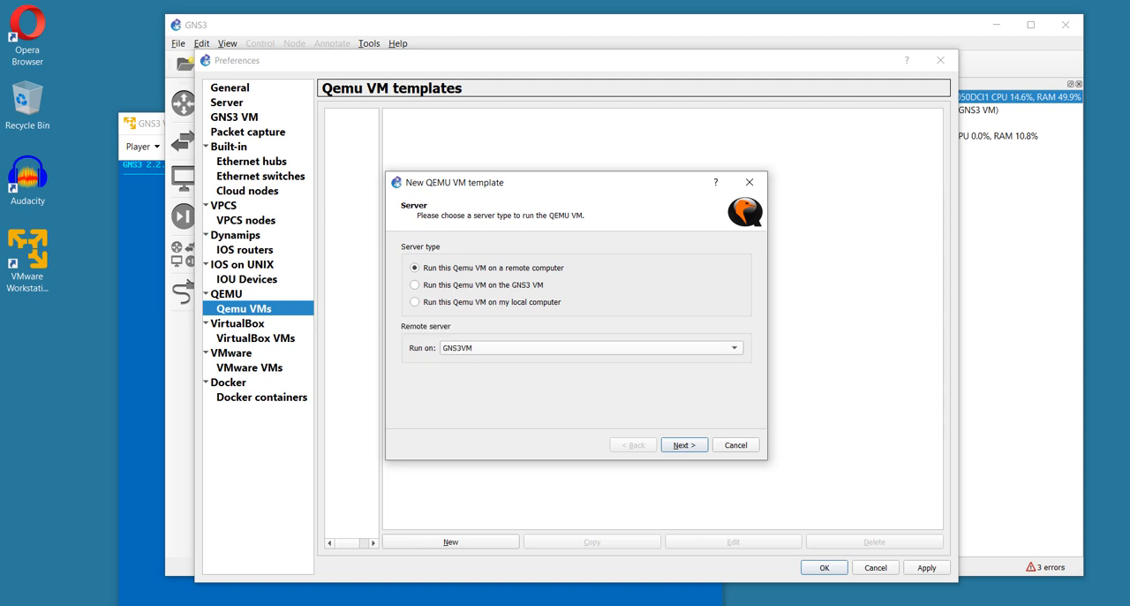
{"action": "left_click", "coordinate": [685, 445]}
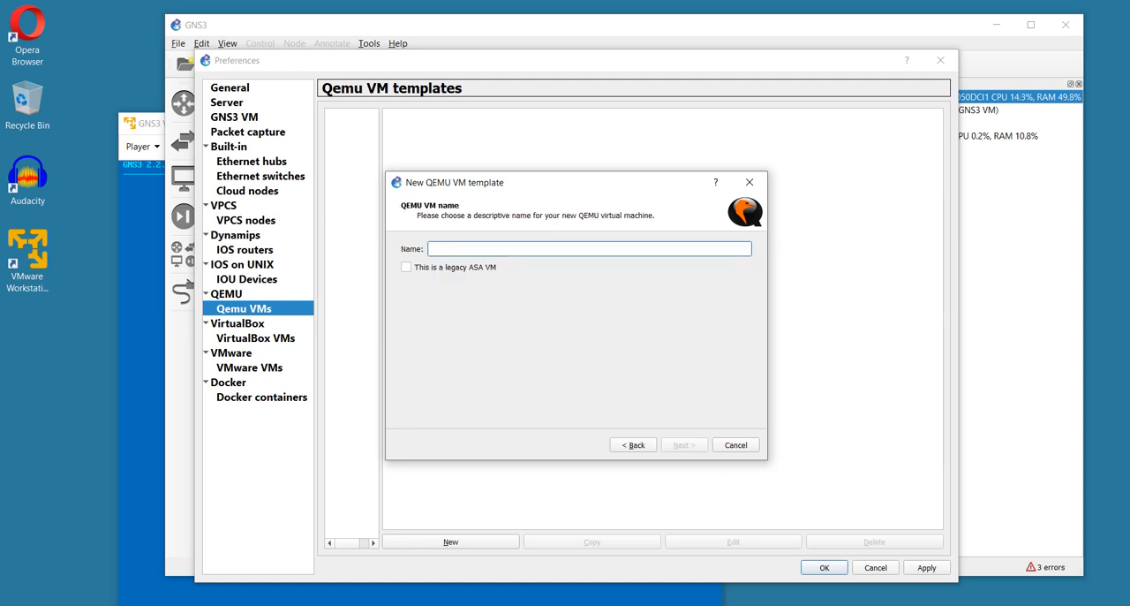
Name the QEMU template vIOS3, keep 256 MB RAM and the telnet console, and finish it without a disk image
{"action": "type", "text": "vIOS3"}
{"action": "key", "text": "Return"}
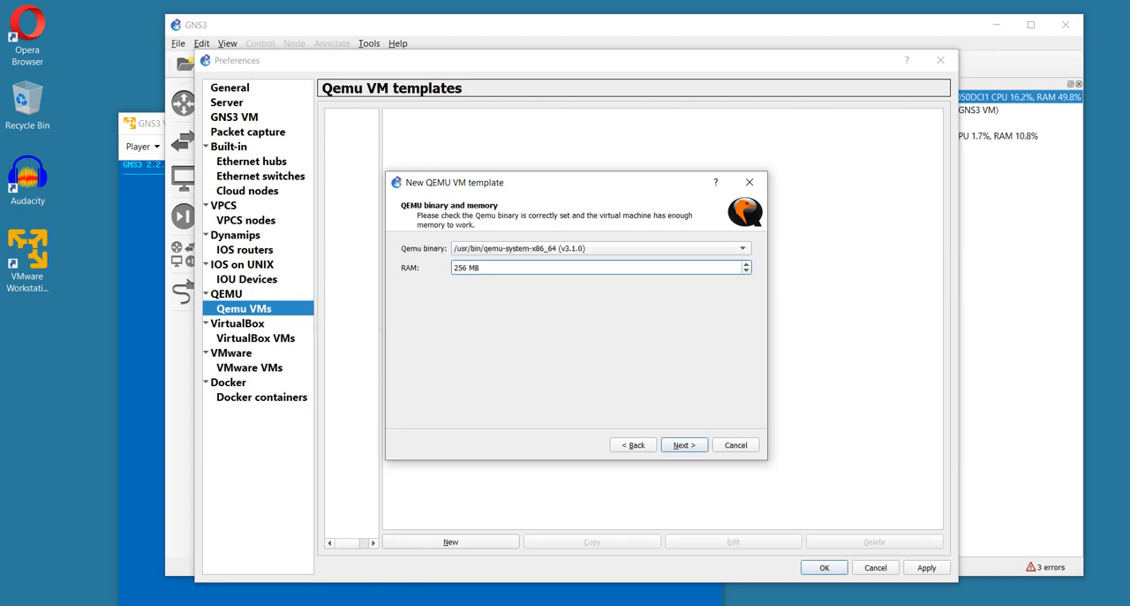
{"action": "key", "text": "Return"}
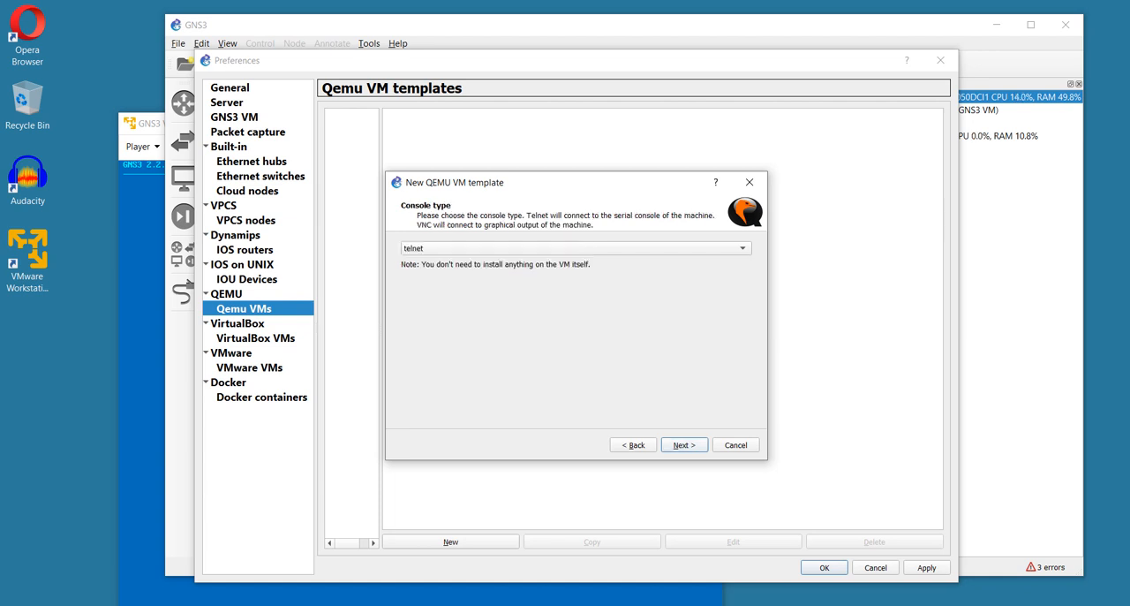
{"action": "key", "text": "Return"}
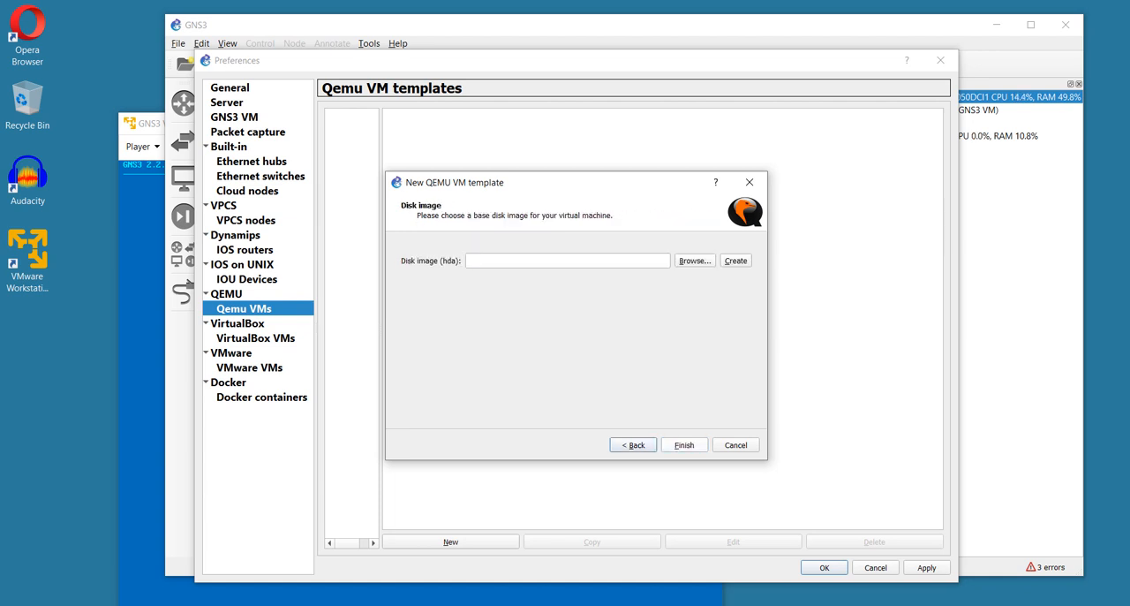
{"action": "key", "text": "Return"}
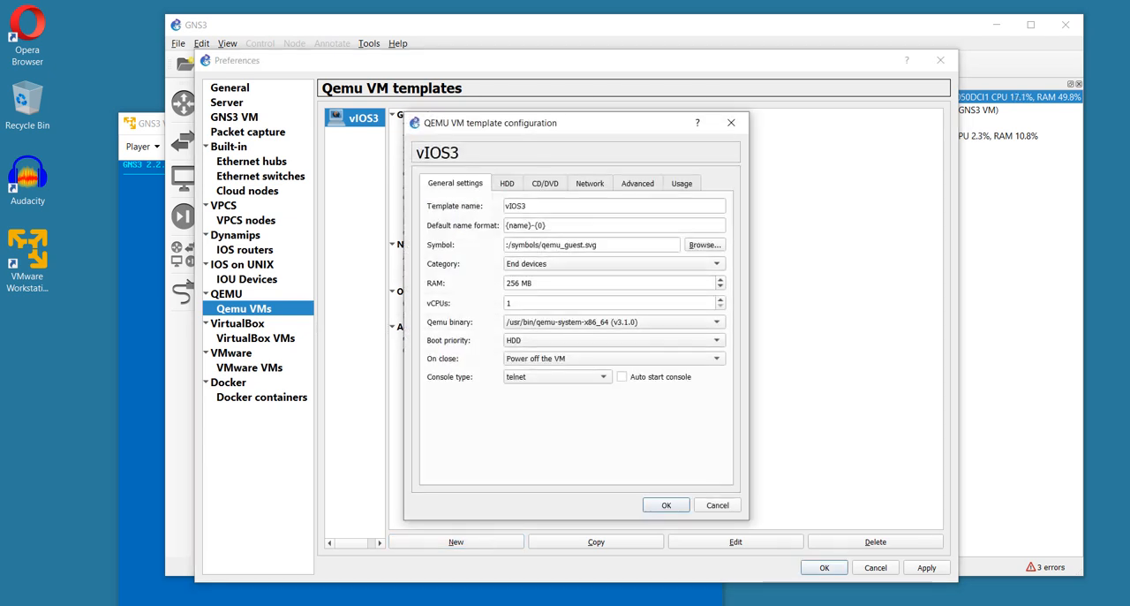
Assign vios15.qcow2 as the HDA primary master disk image of the vIOS3 template
{"action": "left_click", "coordinate": [507, 184]}
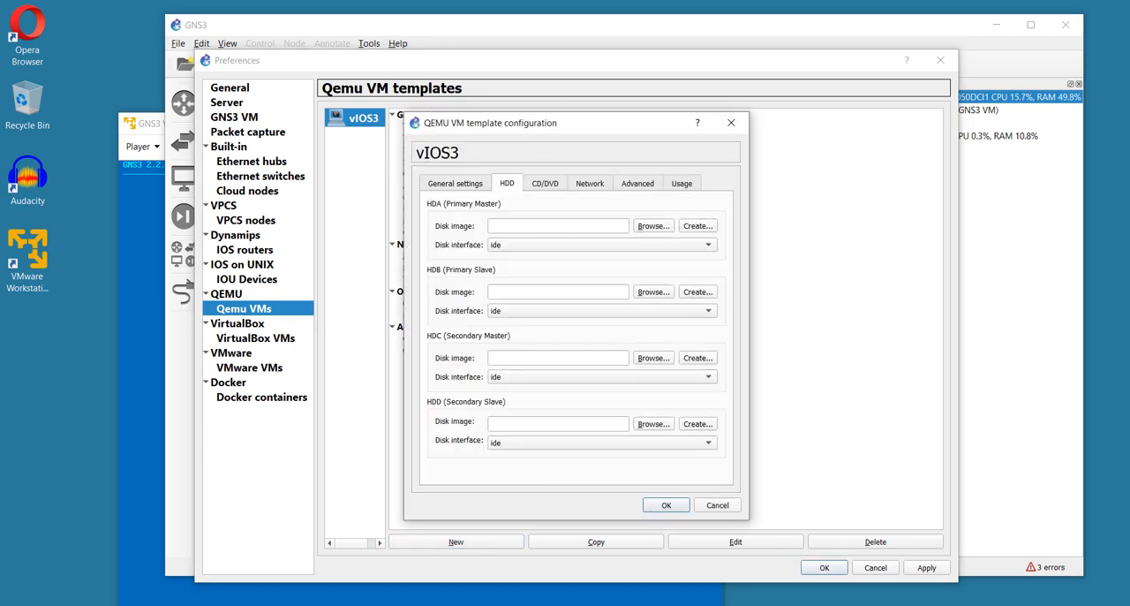
{"action": "left_click", "coordinate": [653, 226]}
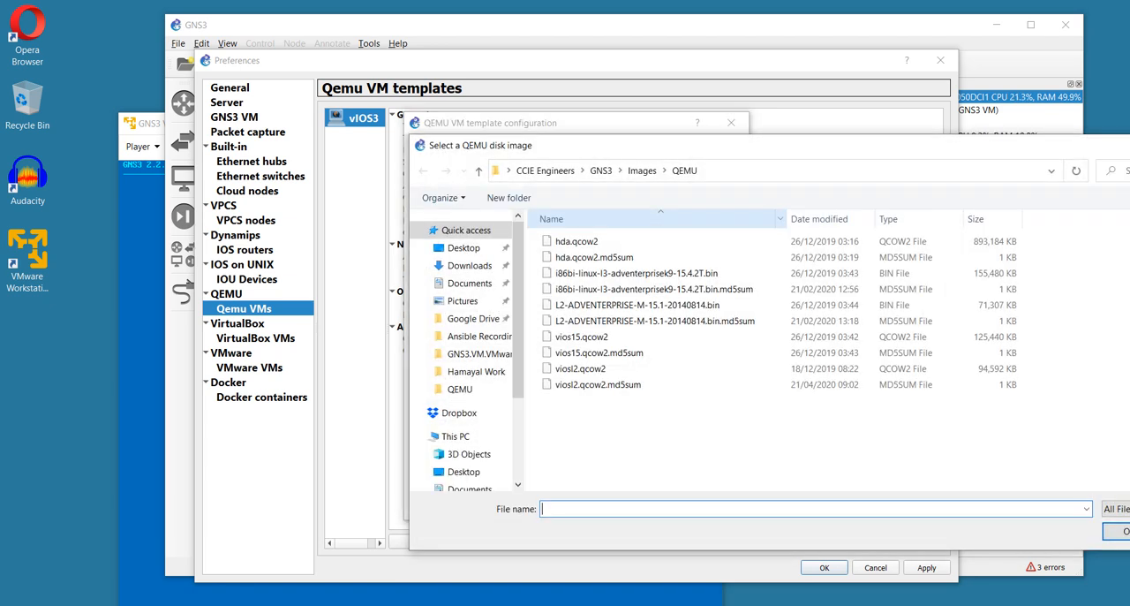
{"action": "left_click", "coordinate": [607, 337]}
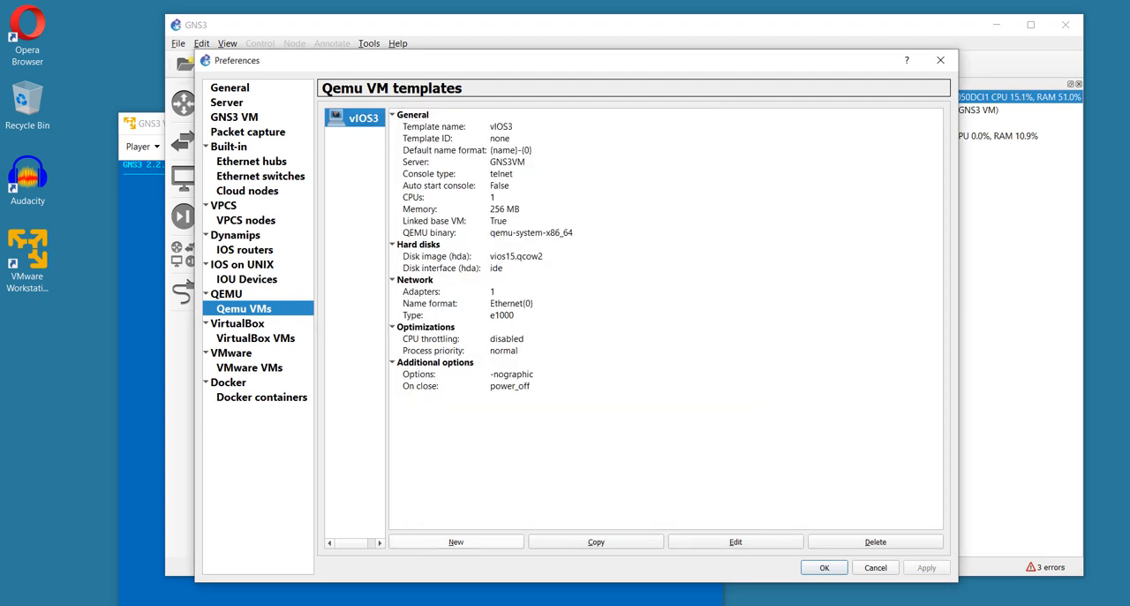
Start a second QEMU template named vIOS2 on the remote server GNS3VM, keeping 256 MB RAM and the telnet console
{"action": "left_click", "coordinate": [456, 541]}
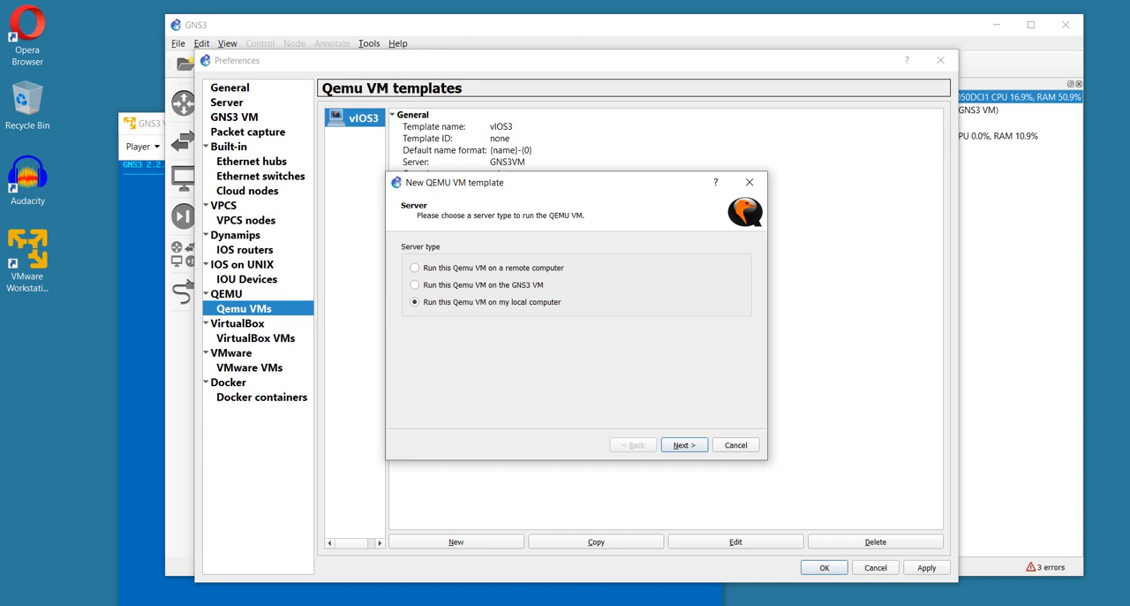
{"action": "left_click", "coordinate": [415, 267]}
{"action": "left_click", "coordinate": [684, 445]}
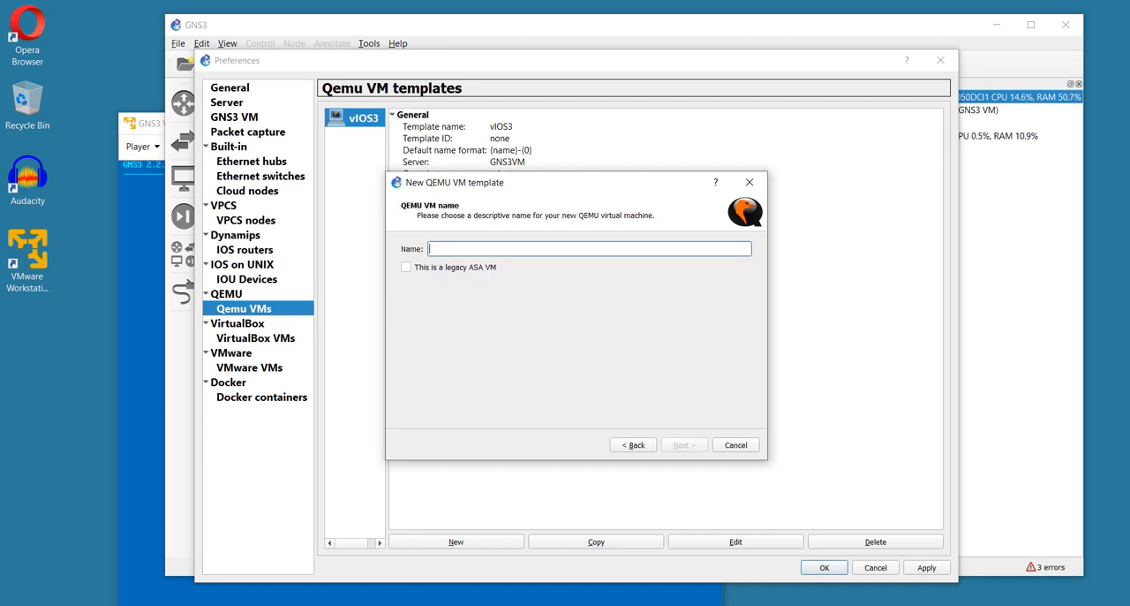
{"action": "type", "text": "vIOS2"}
{"action": "key", "text": "Return"}
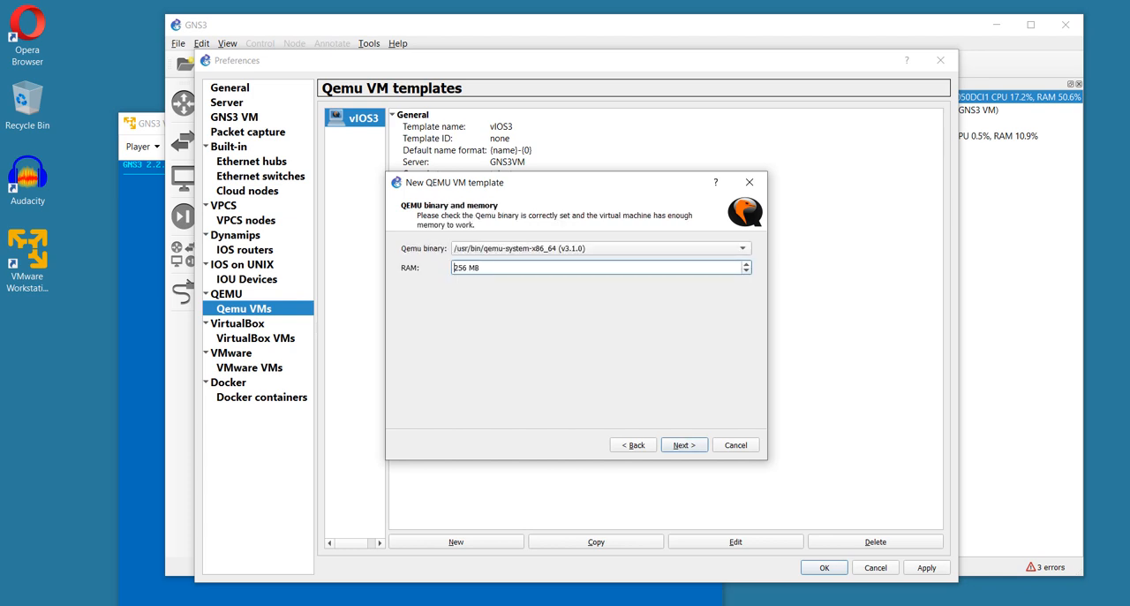
{"action": "key", "text": "Return"}
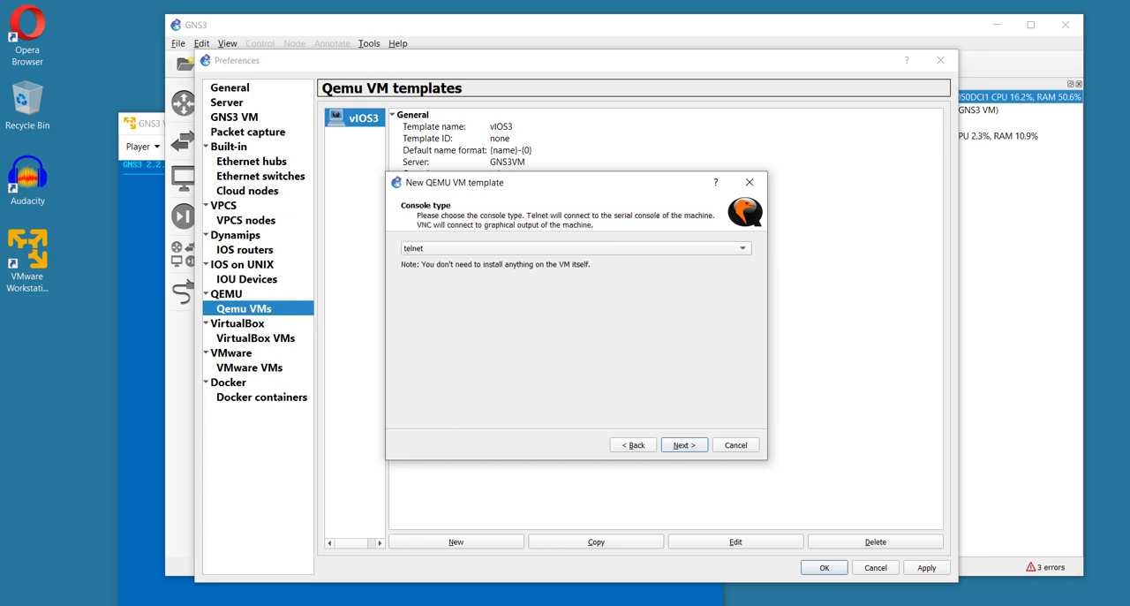
{"action": "key", "text": "Return"}
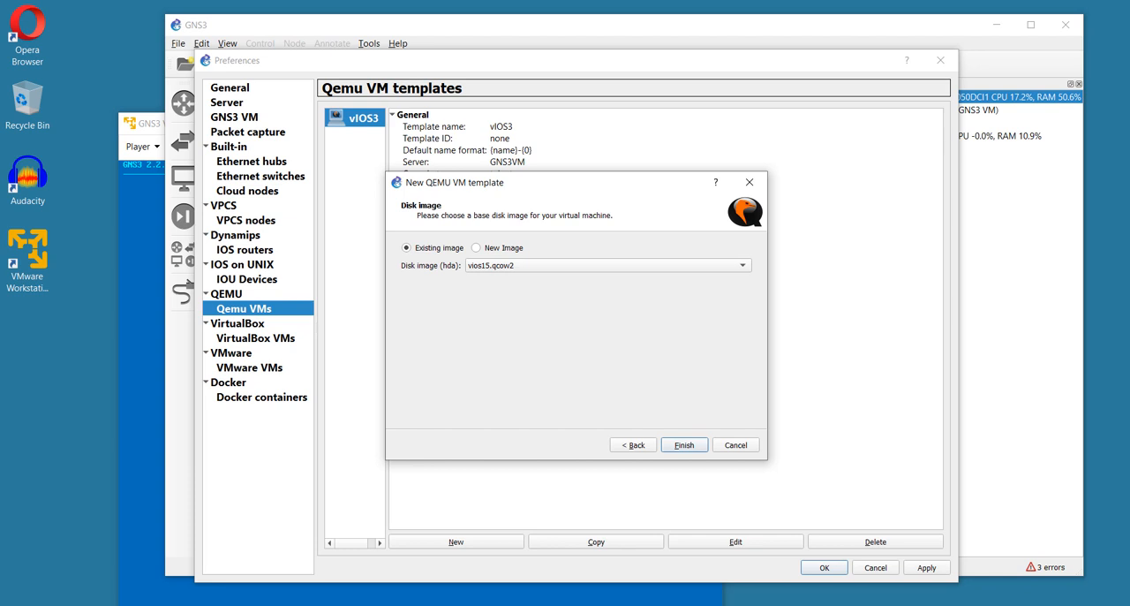
Choose viosl2.qcow2 as the new disk image for the vIOS2 template and finish the wizard
{"action": "left_click", "coordinate": [476, 248]}
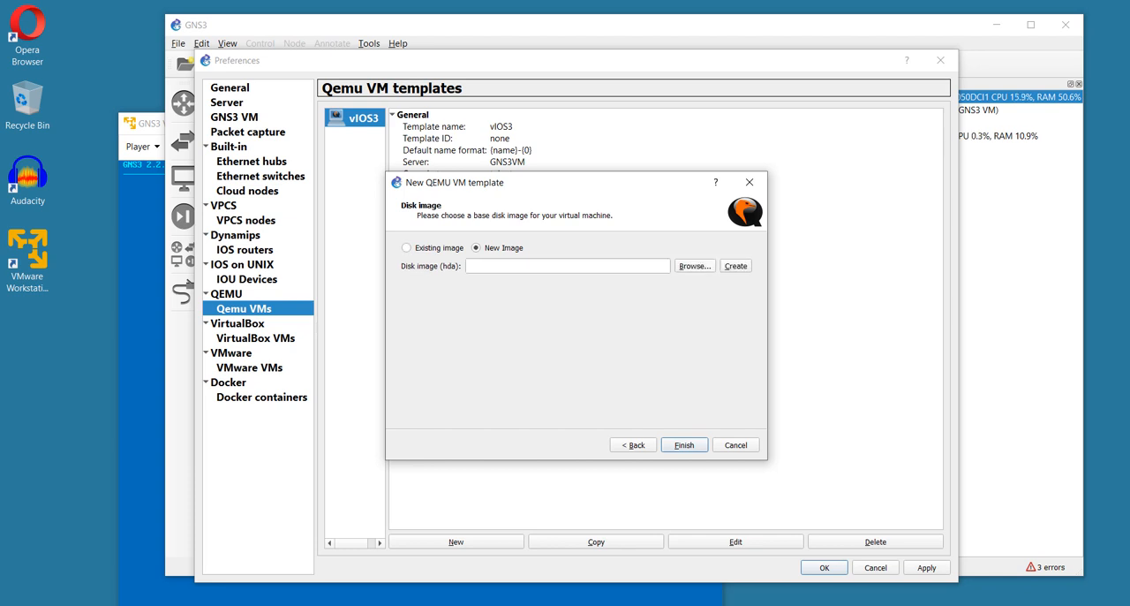
{"action": "left_click", "coordinate": [695, 266]}
{"action": "double_click", "coordinate": [456, 419]}
{"action": "left_click", "coordinate": [685, 445]}
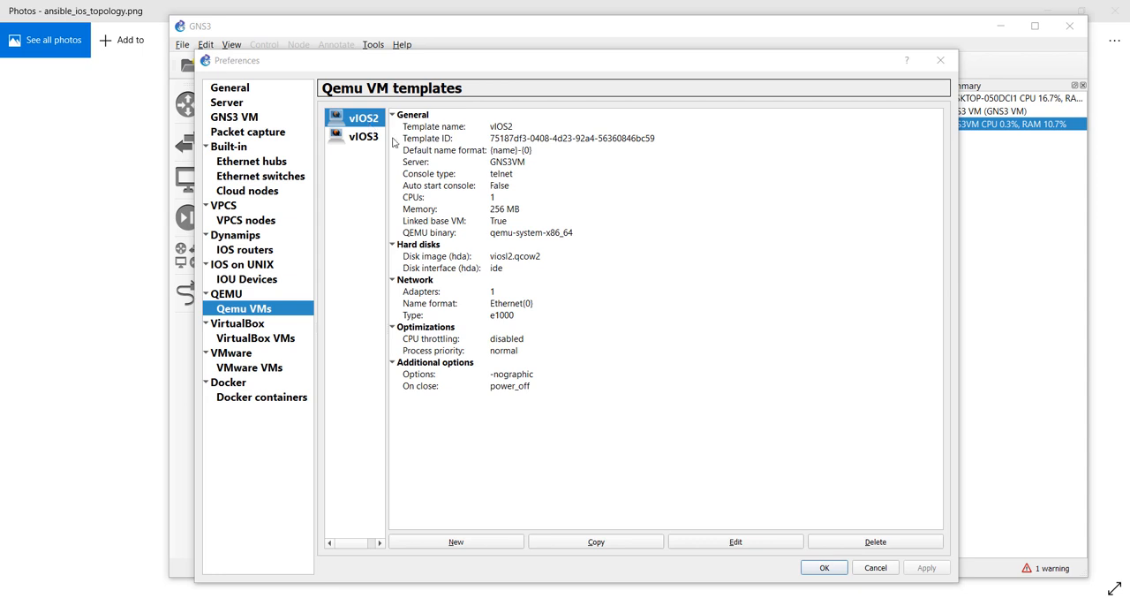
Change the vIOS2 template's symbol to the Affinity-square-blue switch and apply the change
{"action": "left_click", "coordinate": [697, 537]}
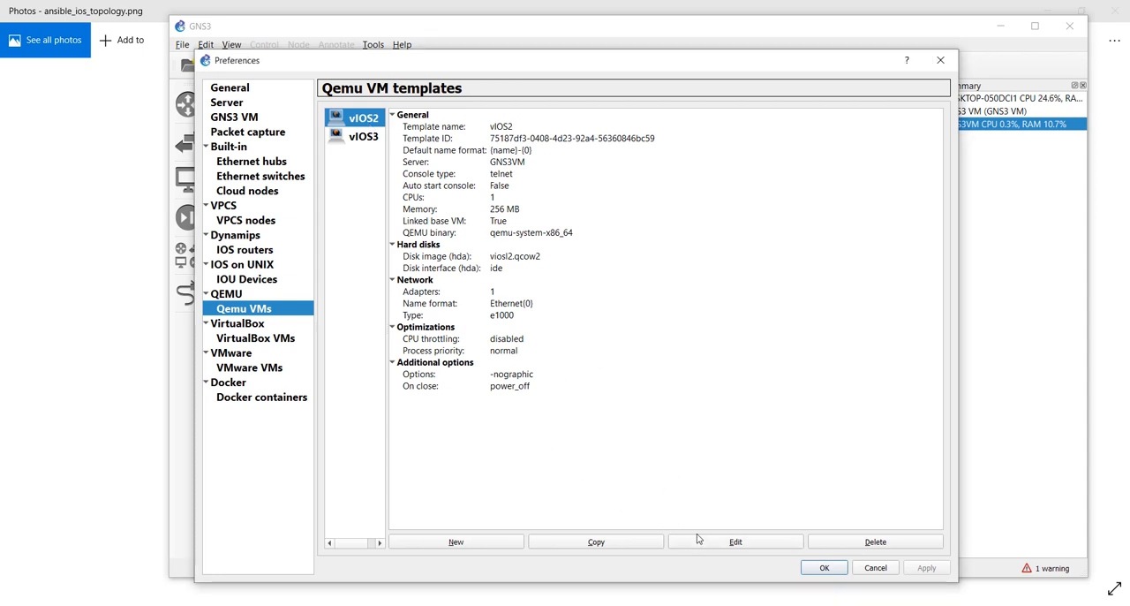
{"action": "left_click", "coordinate": [700, 542]}
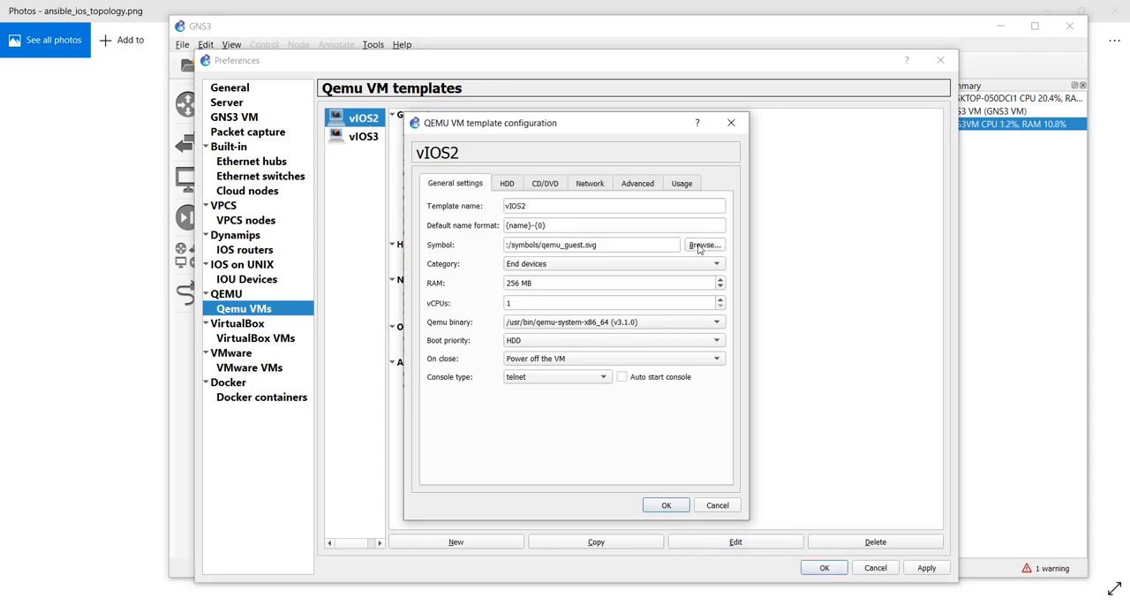
{"action": "left_click", "coordinate": [703, 246]}
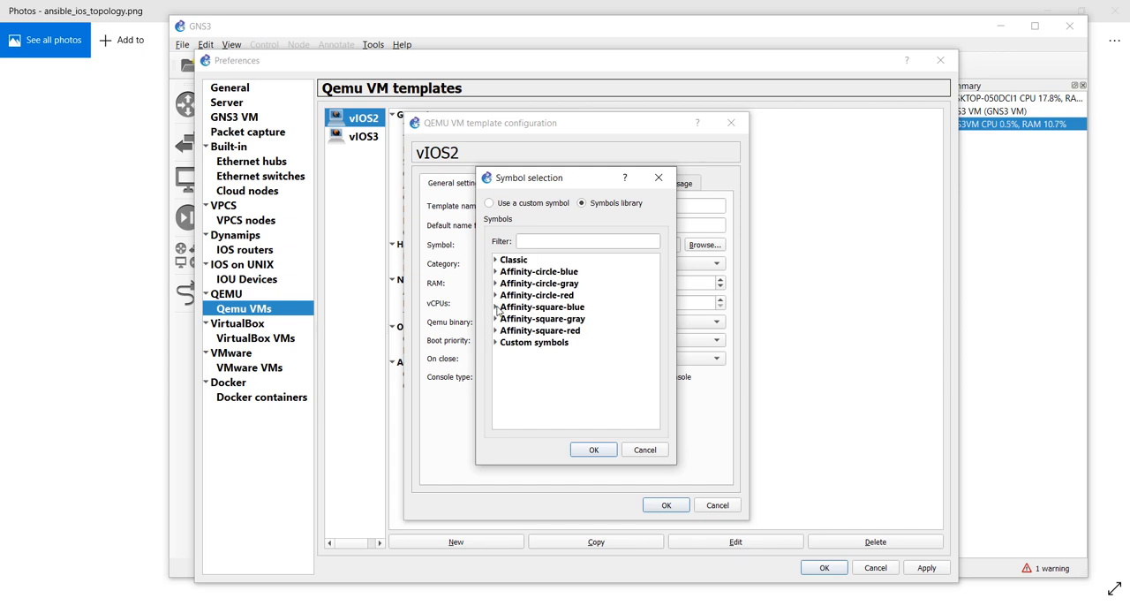
{"action": "left_click", "coordinate": [497, 307]}
{"action": "scroll", "coordinate": [605, 344], "scroll_direction": "down", "scroll_amount": 8}
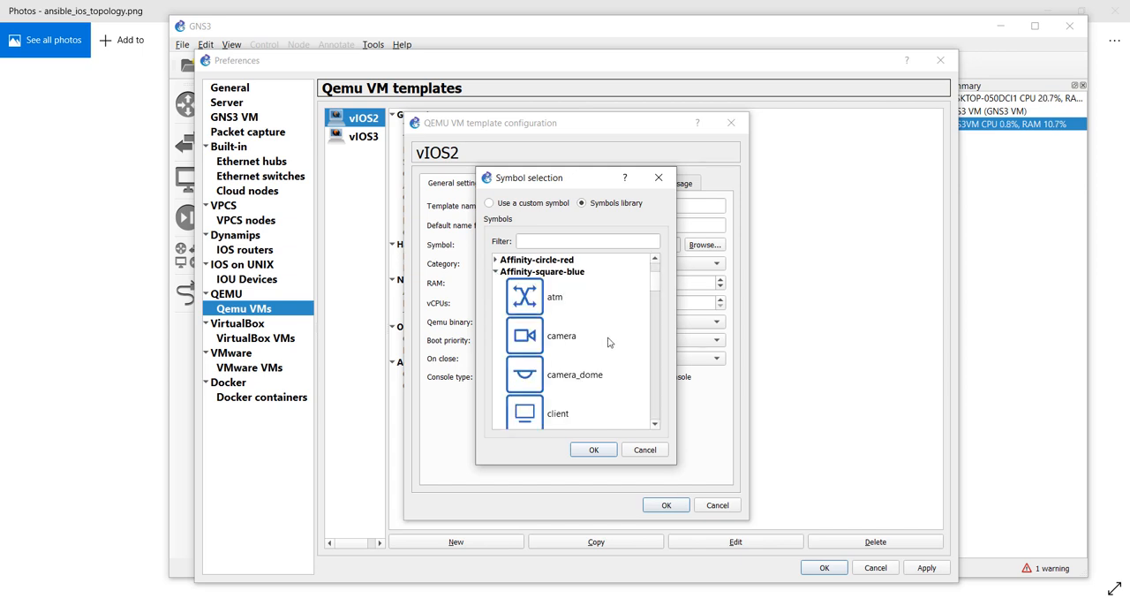
{"action": "scroll", "coordinate": [608, 349], "scroll_direction": "down", "scroll_amount": 10}
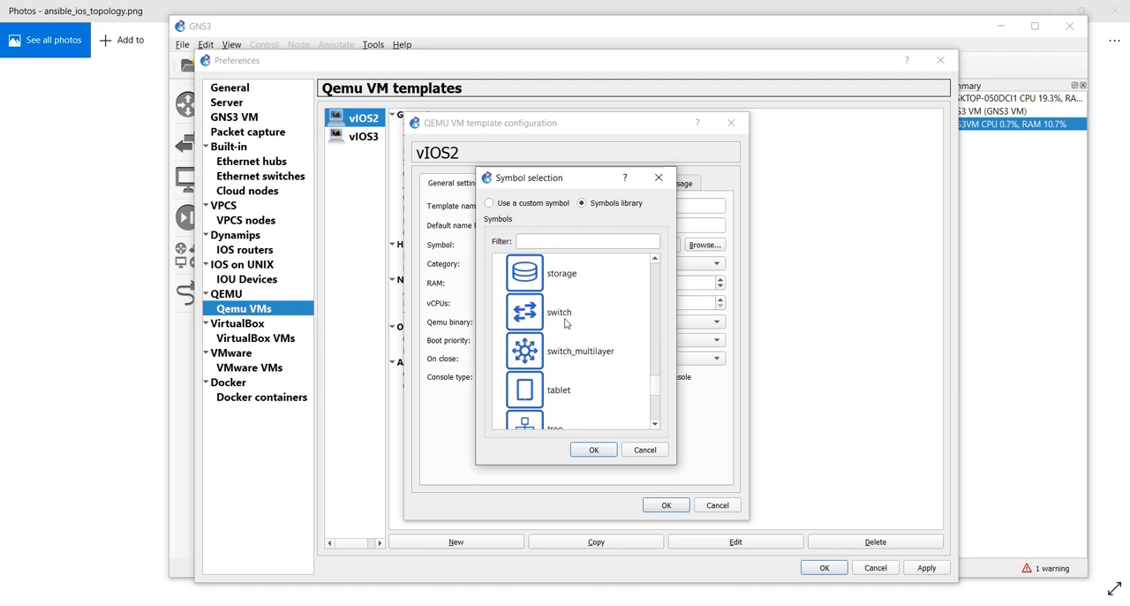
{"action": "left_click", "coordinate": [566, 323]}
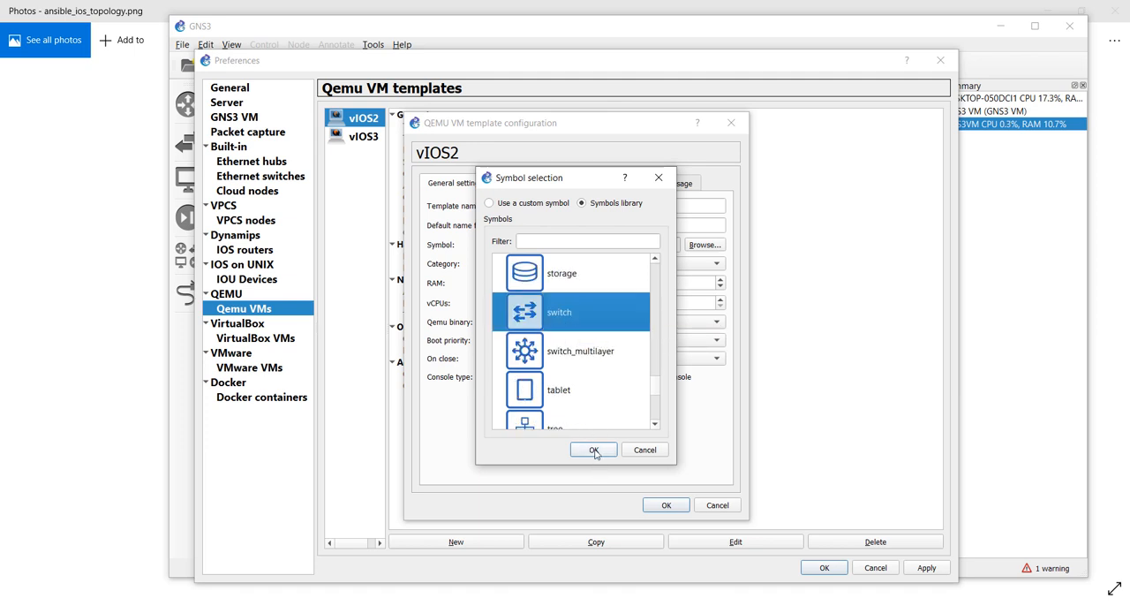
{"action": "left_click", "coordinate": [594, 450]}
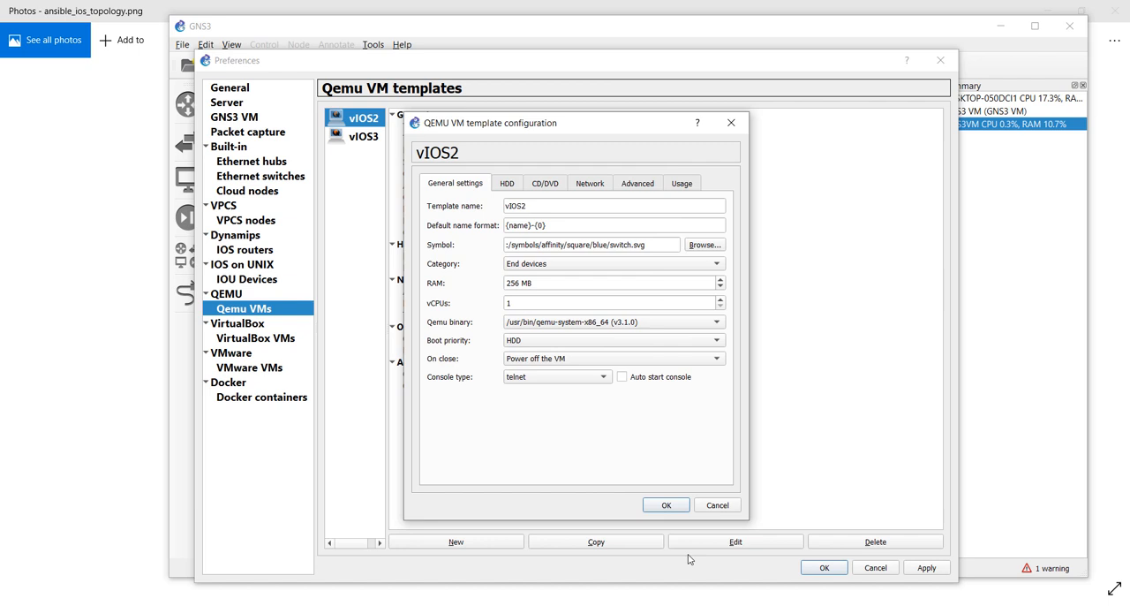
{"action": "left_click", "coordinate": [667, 505]}
{"action": "left_click", "coordinate": [923, 566]}
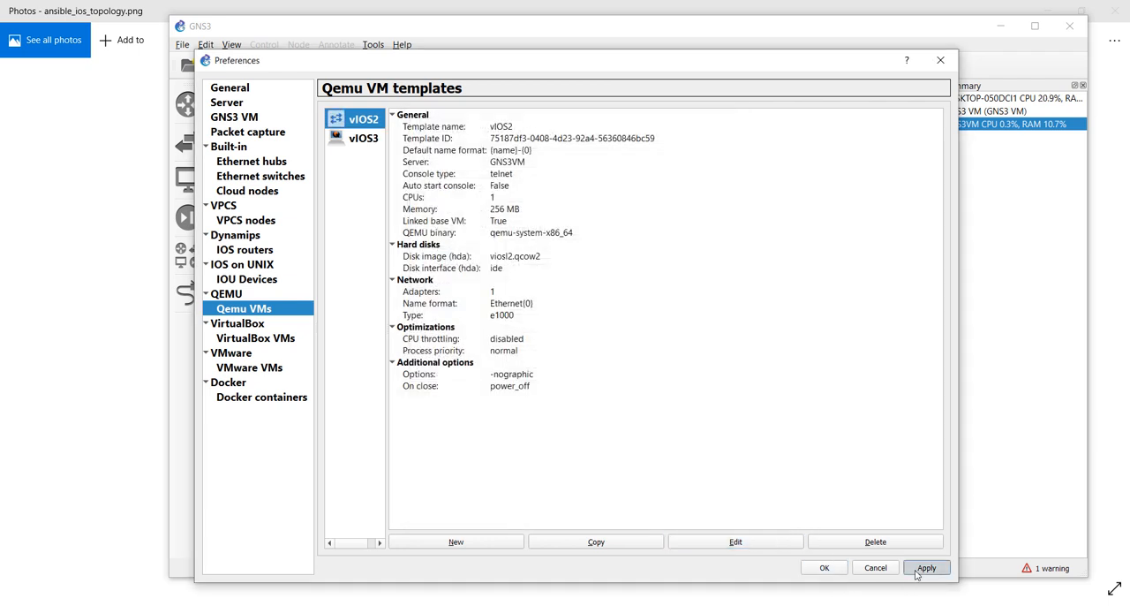
Change the vIOS3 template's symbol to the Affinity-square-blue router and apply the change
{"action": "left_click", "coordinate": [353, 139]}
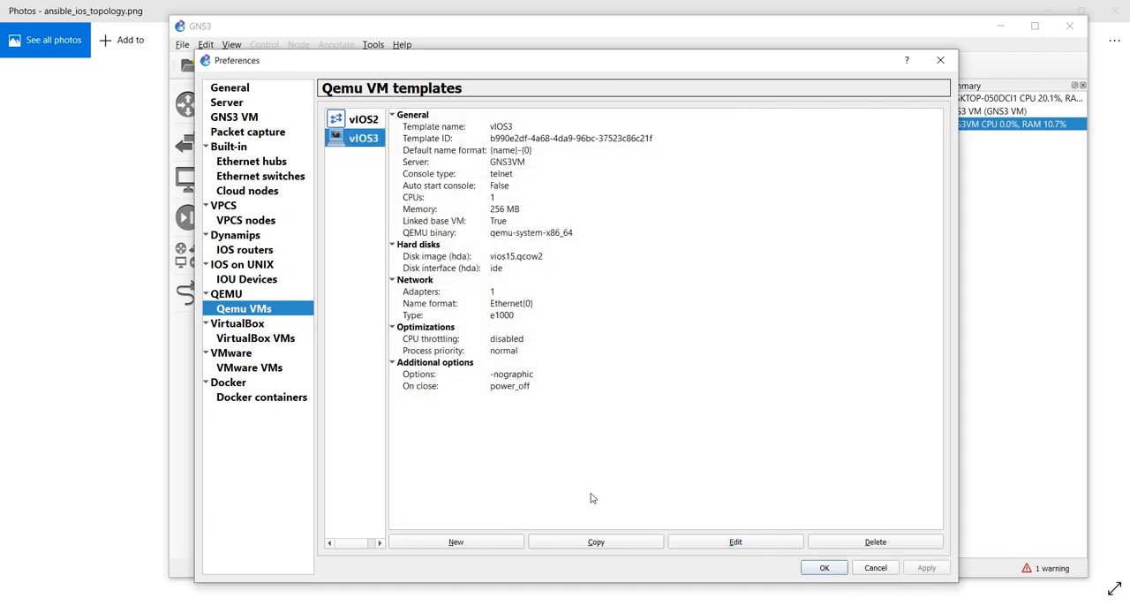
{"action": "left_click", "coordinate": [732, 543]}
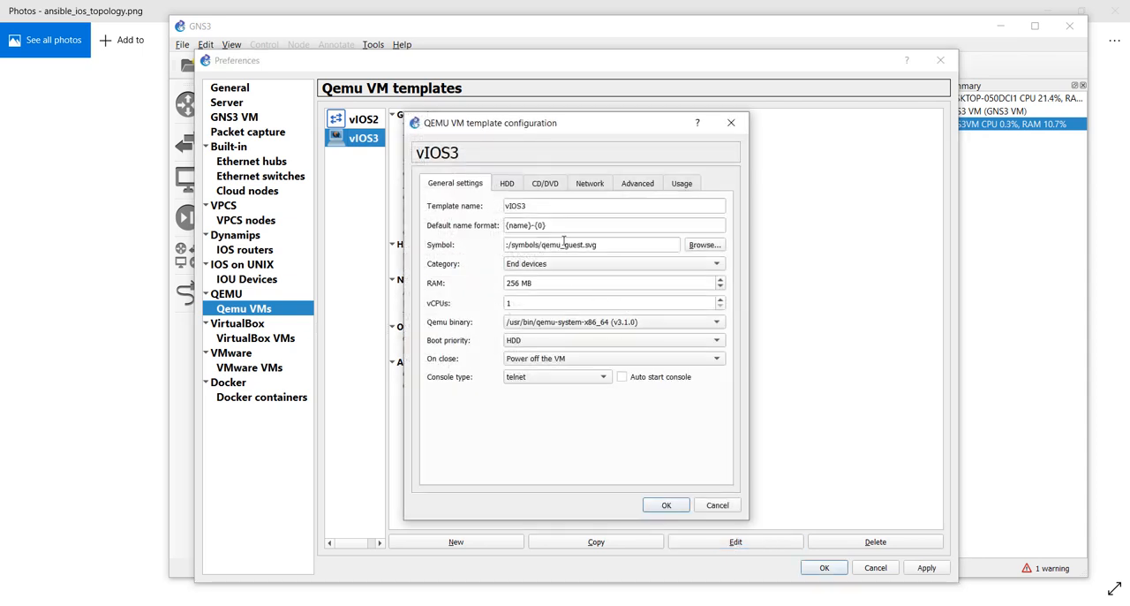
{"action": "left_click", "coordinate": [694, 244]}
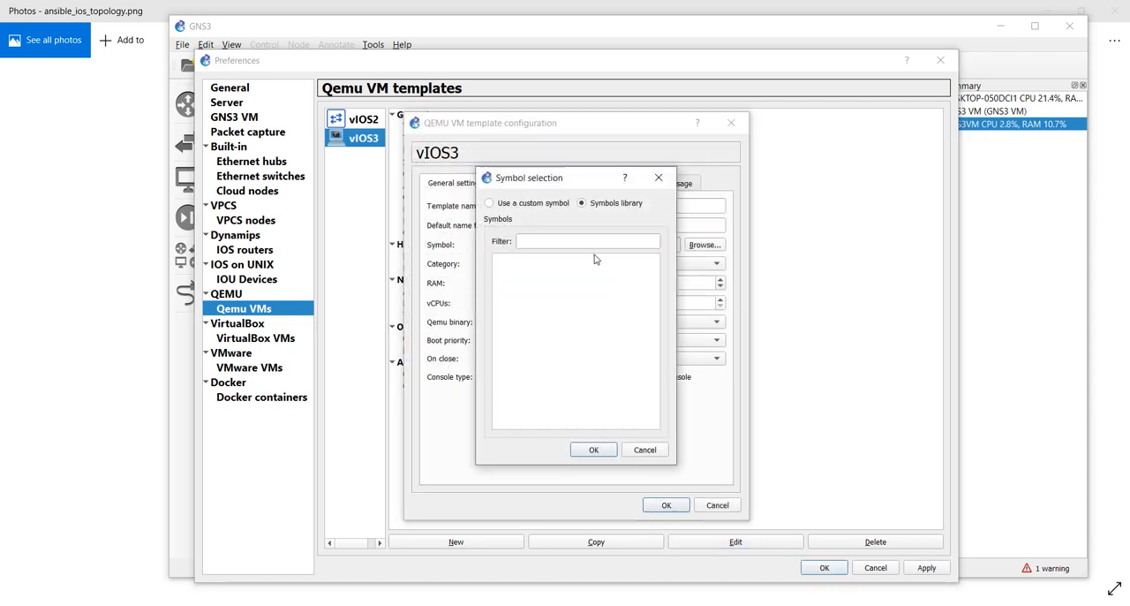
{"action": "left_click", "coordinate": [495, 306]}
{"action": "scroll", "coordinate": [573, 354], "scroll_direction": "down", "scroll_amount": 5}
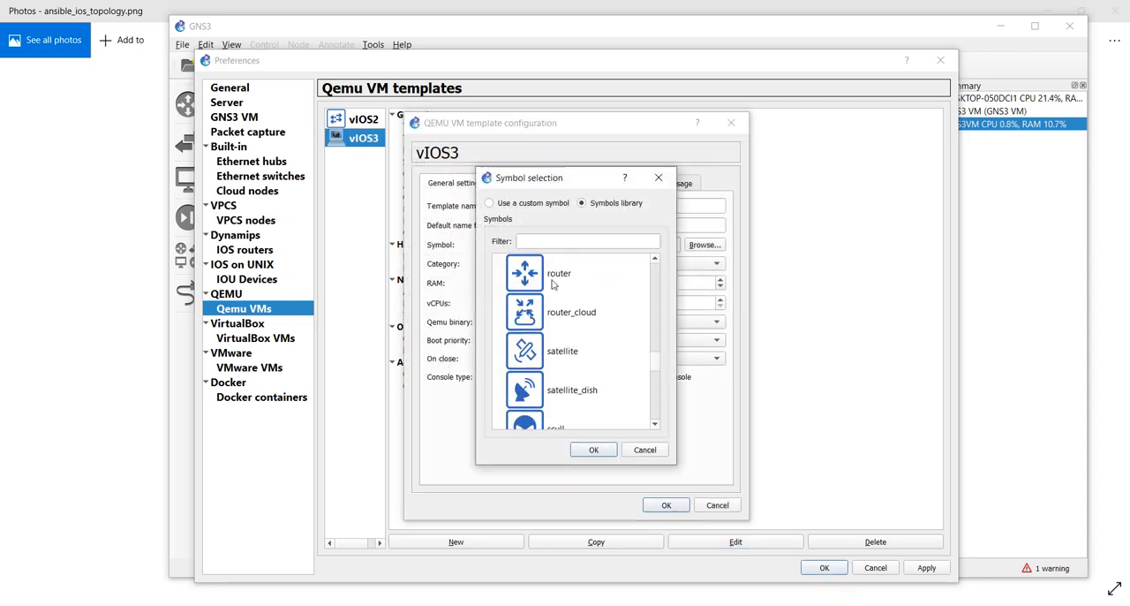
{"action": "left_click", "coordinate": [554, 281]}
{"action": "left_click", "coordinate": [600, 448]}
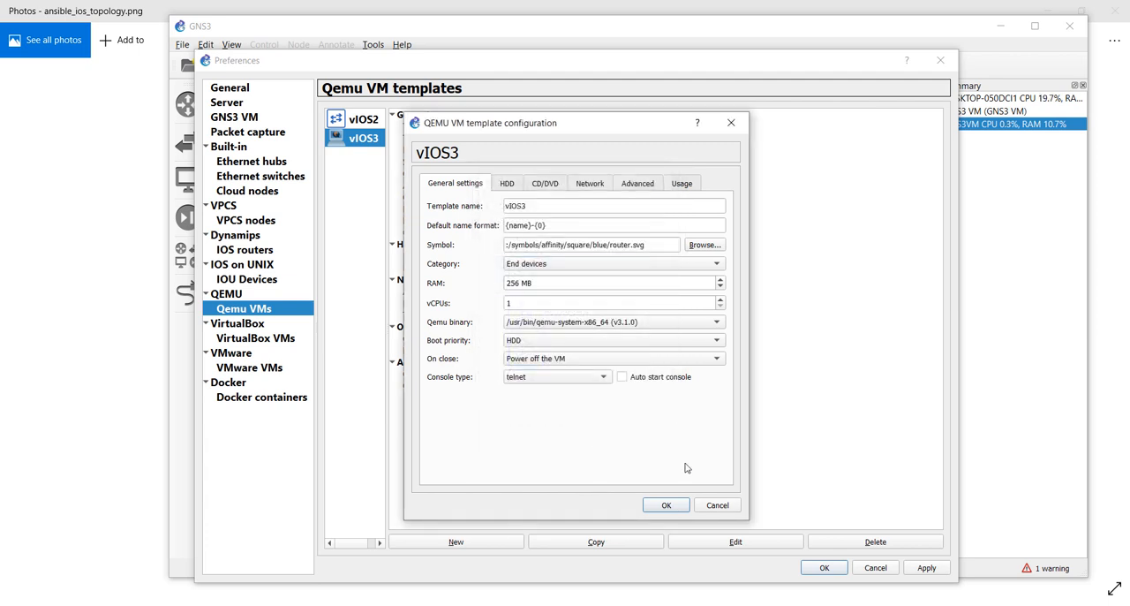
{"action": "left_click", "coordinate": [668, 505]}
{"action": "left_click", "coordinate": [924, 568]}
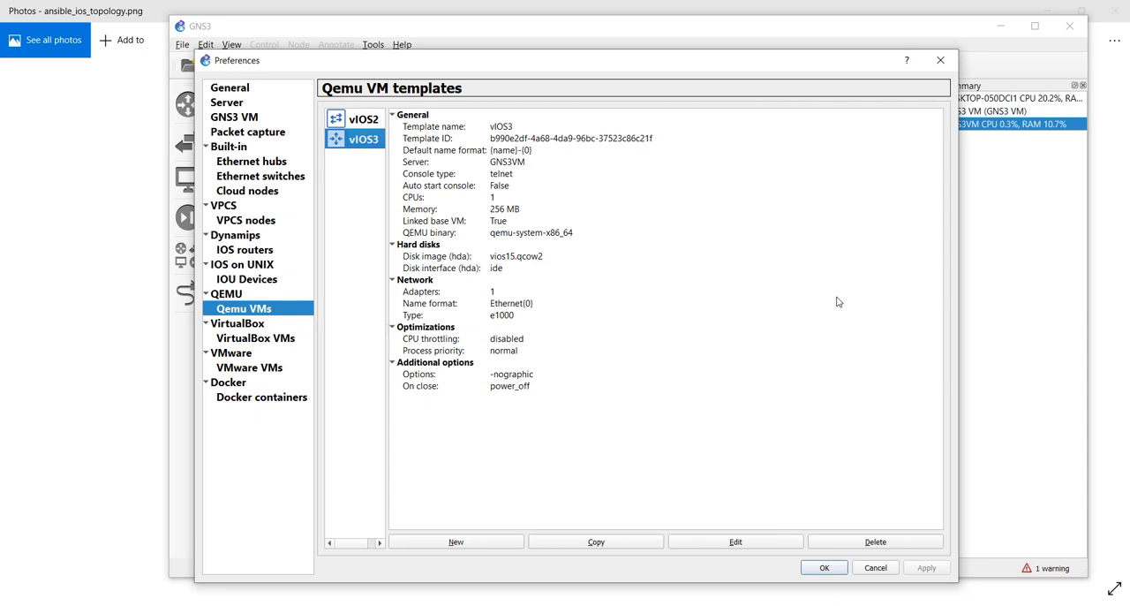
Give the GN3_Ansible Docker template the Affinity-square-blue docker symbol, then apply and close the preferences
{"action": "left_click", "coordinate": [296, 399]}
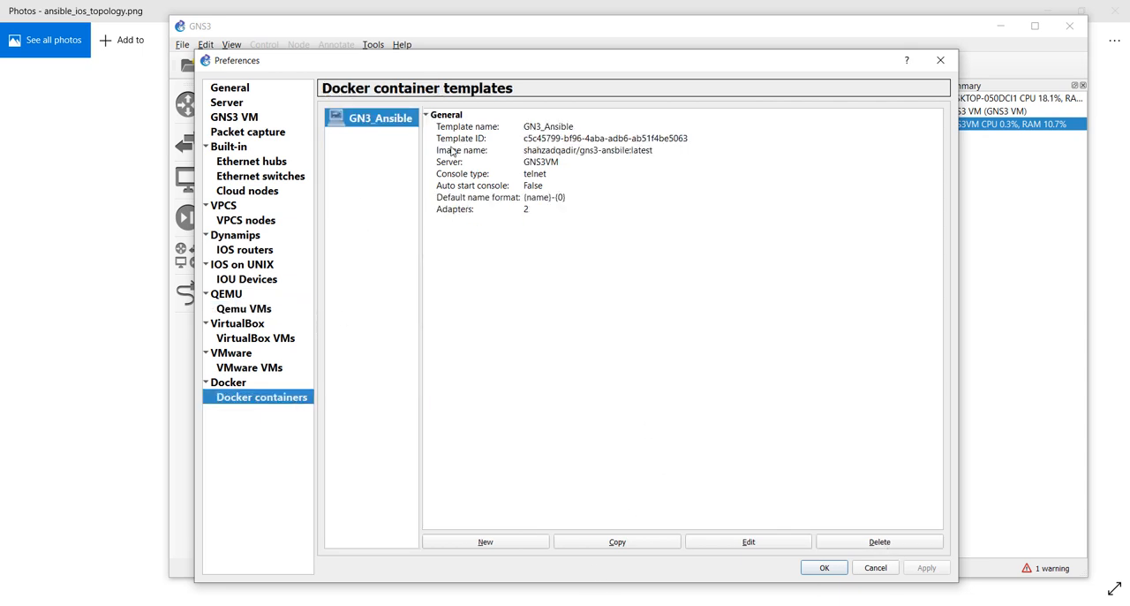
{"action": "left_click", "coordinate": [748, 541]}
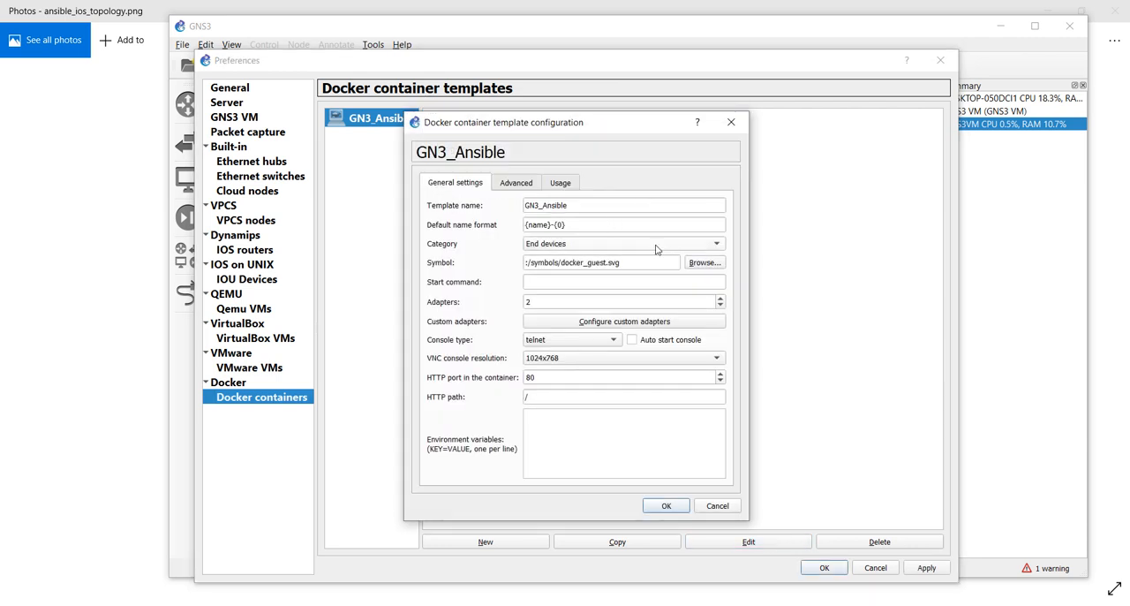
{"action": "left_click", "coordinate": [689, 265]}
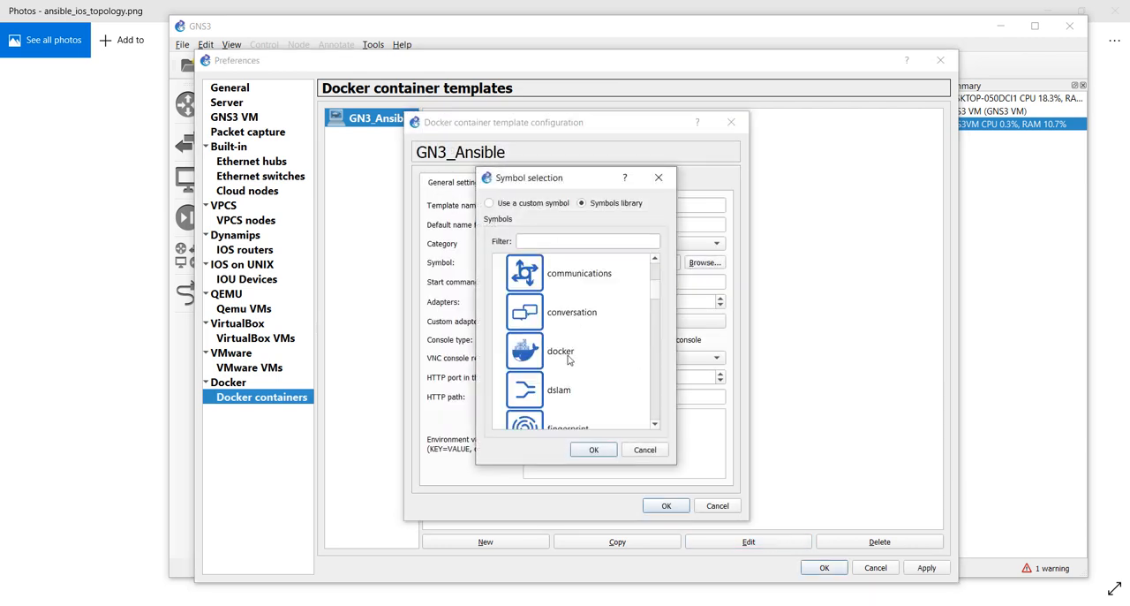
{"action": "left_click", "coordinate": [562, 353]}
{"action": "left_click", "coordinate": [598, 451]}
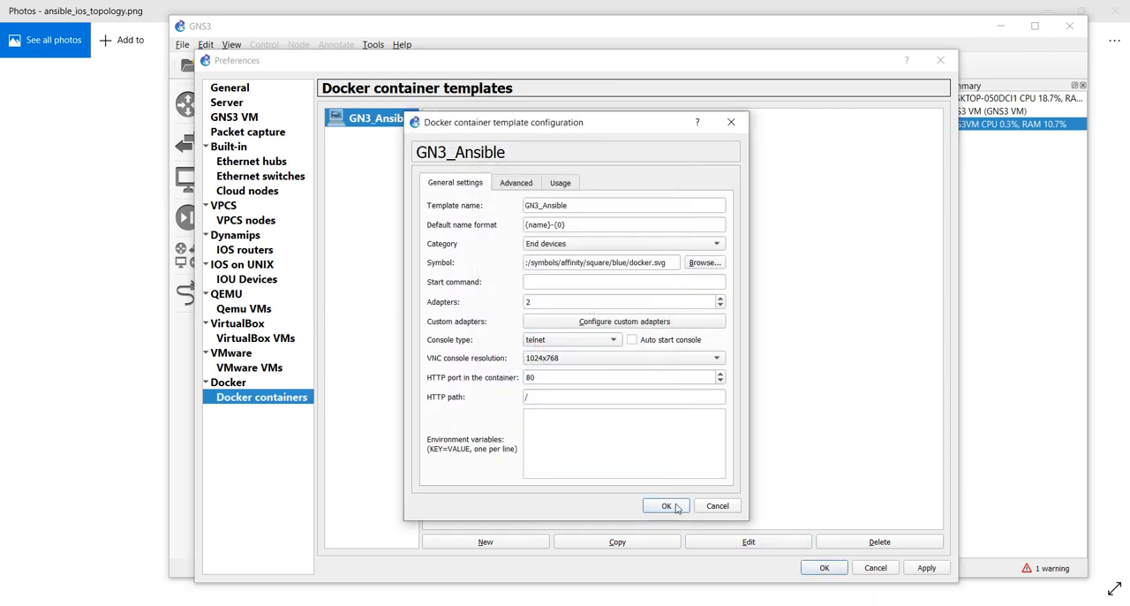
{"action": "left_click", "coordinate": [668, 506]}
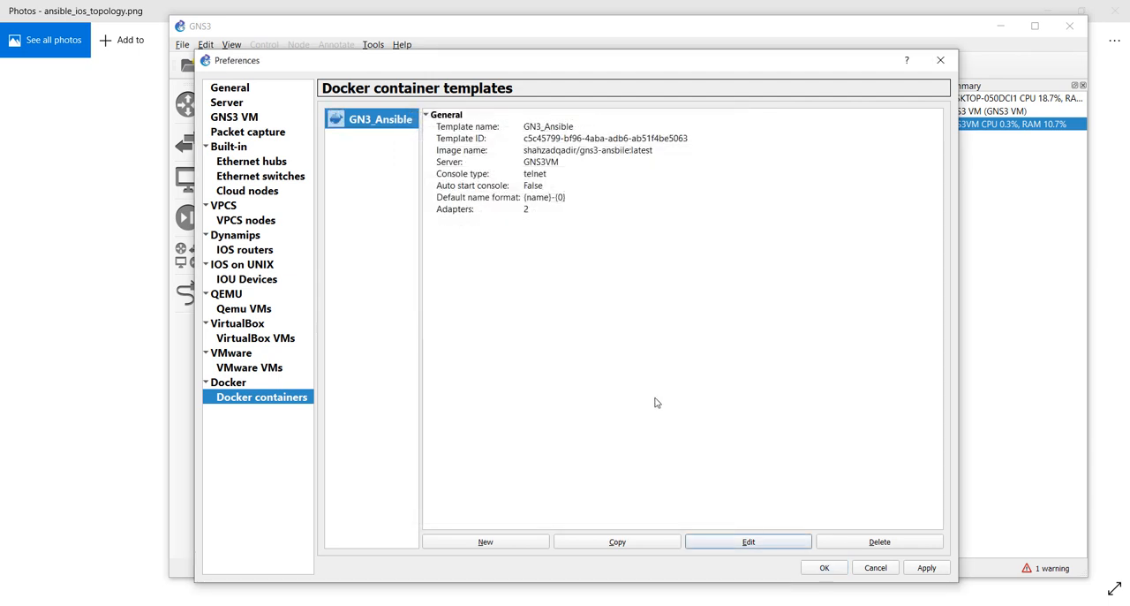
{"action": "left_click", "coordinate": [928, 568]}
{"action": "left_click", "coordinate": [824, 568]}
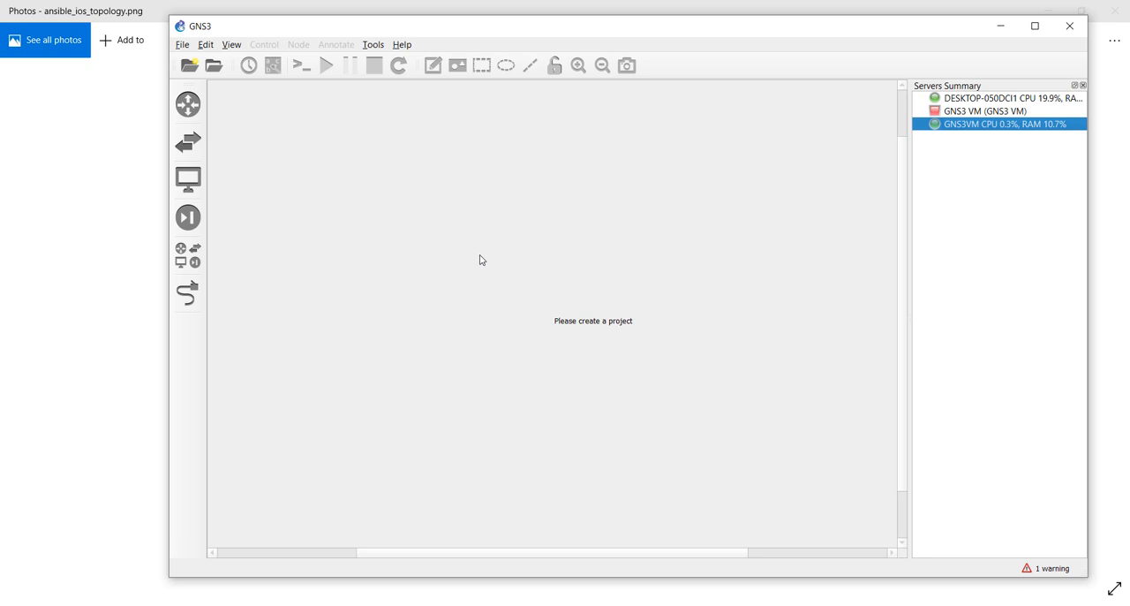
Arrange the ansible_ios_topology.png image in Photos beside a smaller GNS3 window and close the Servers Summary
{"action": "key", "text": "alt+Tab"}
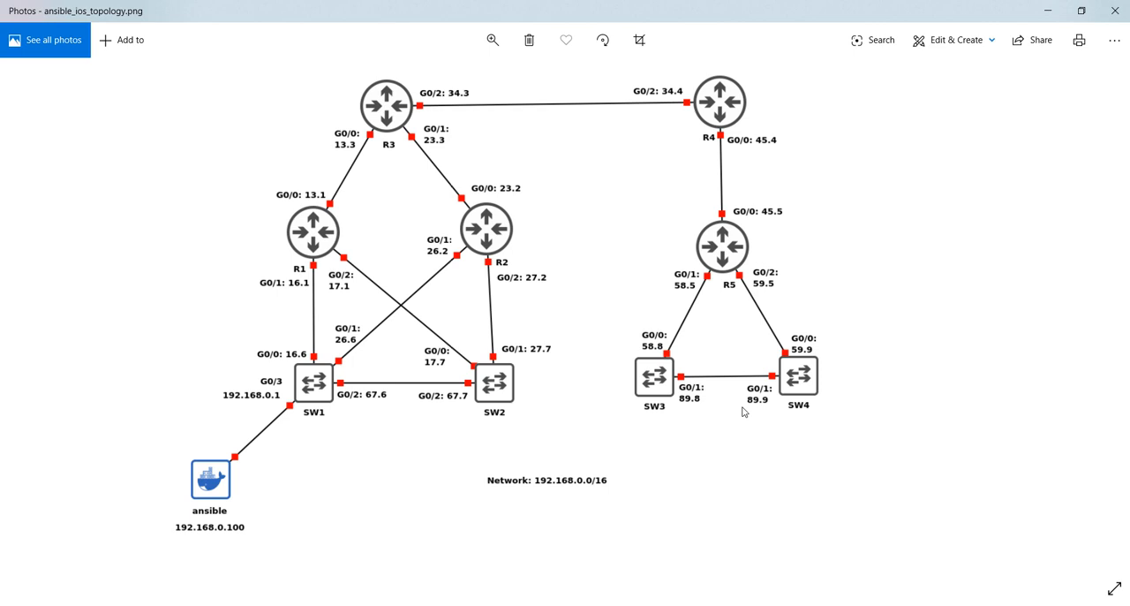
{"action": "left_click_drag", "start_coordinate": [405, 7], "coordinate": [833, 81]}
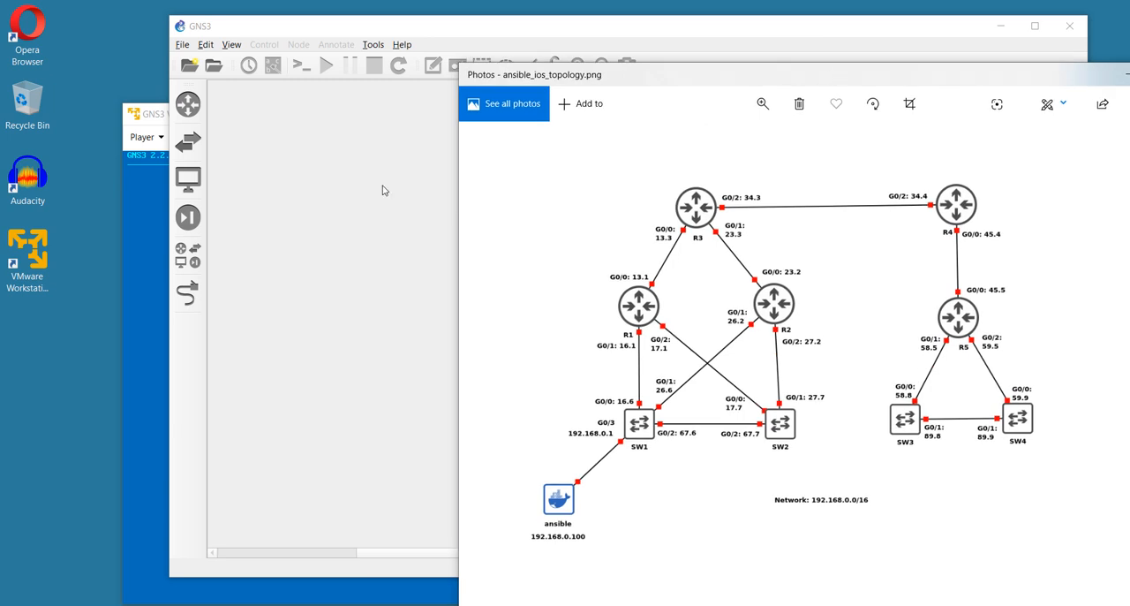
{"action": "left_click", "coordinate": [382, 190]}
{"action": "left_click_drag", "start_coordinate": [636, 35], "coordinate": [514, 20]}
{"action": "left_click_drag", "start_coordinate": [964, 561], "coordinate": [676, 500]}
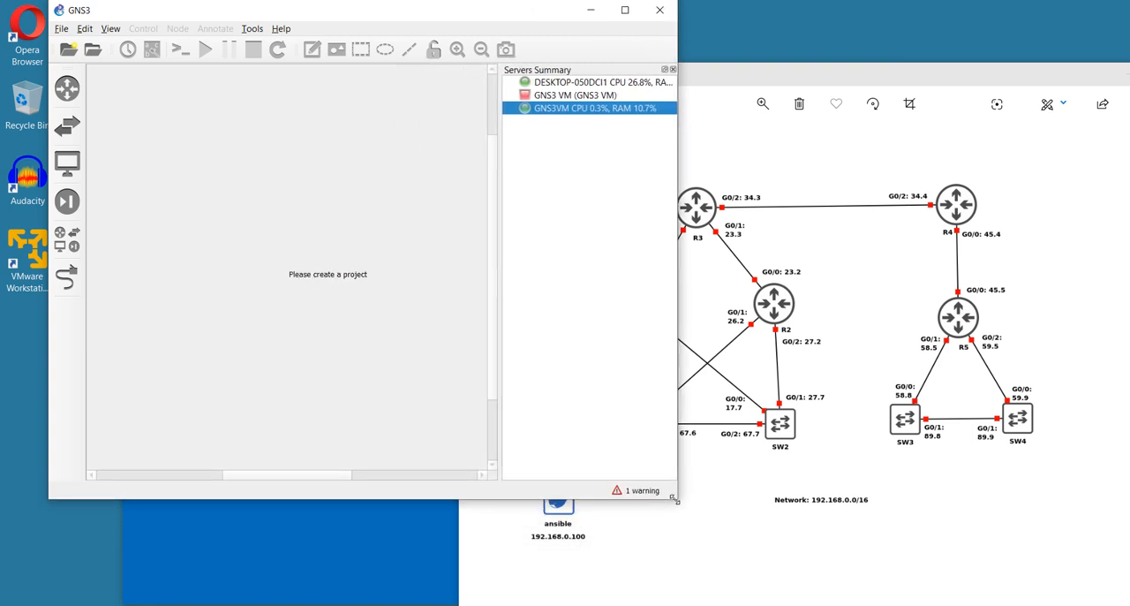
{"action": "left_click", "coordinate": [673, 69]}
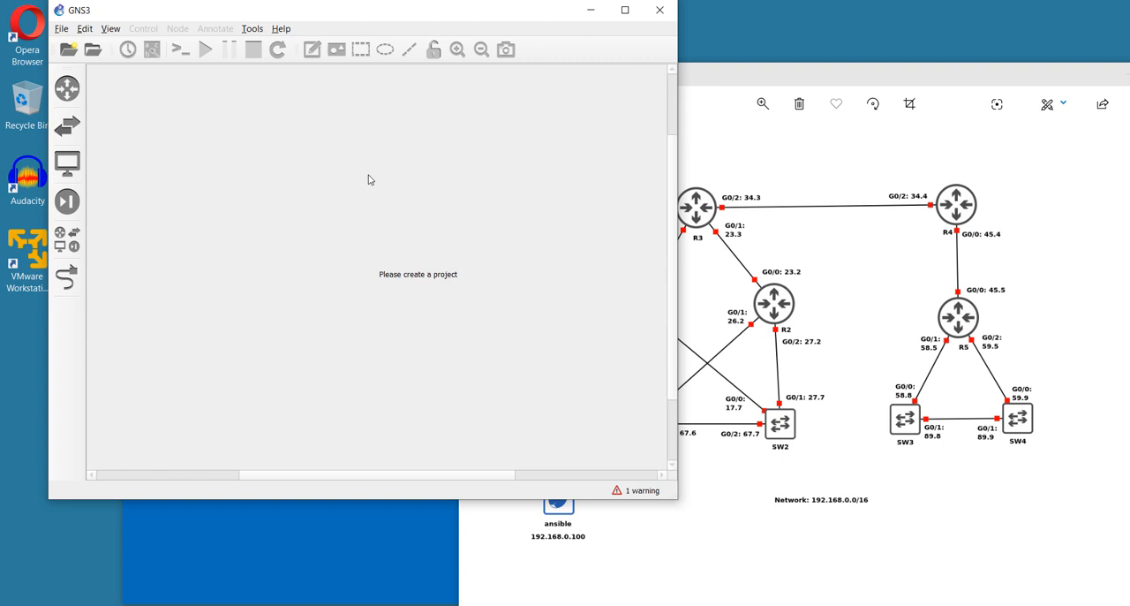
Create a new blank project named ansible_ios
{"action": "left_click", "coordinate": [61, 28]}
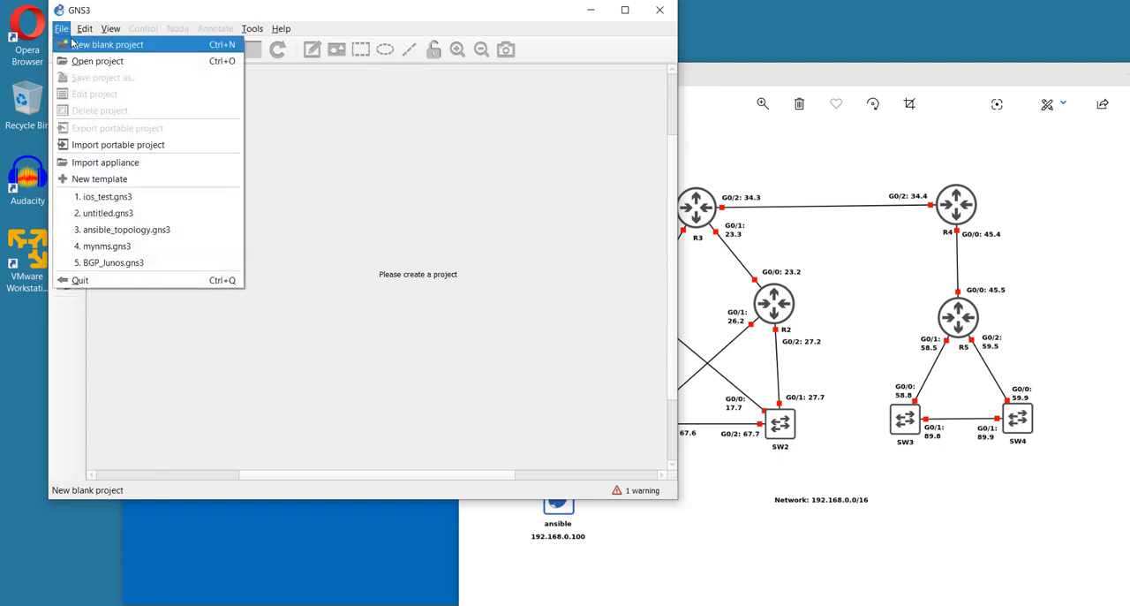
{"action": "left_click", "coordinate": [71, 40]}
{"action": "double_click", "coordinate": [331, 236]}
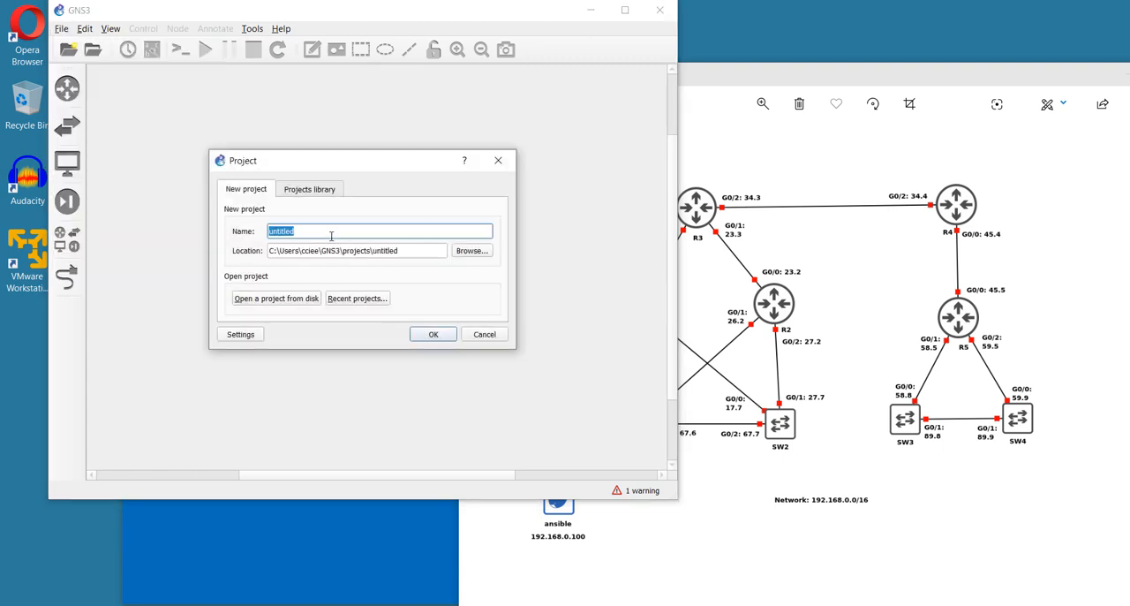
{"action": "type", "text": "ansible_ios"}
{"action": "left_click", "coordinate": [430, 337]}
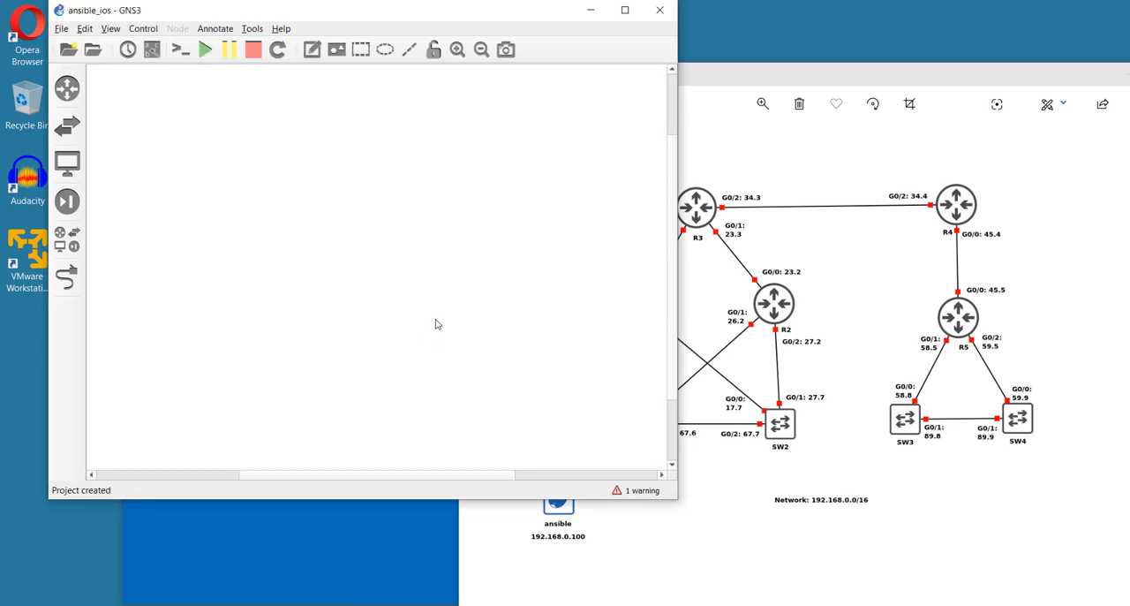
Place one vIOS3 router from the end devices in the upper part of the canvas
{"action": "left_click", "coordinate": [73, 167]}
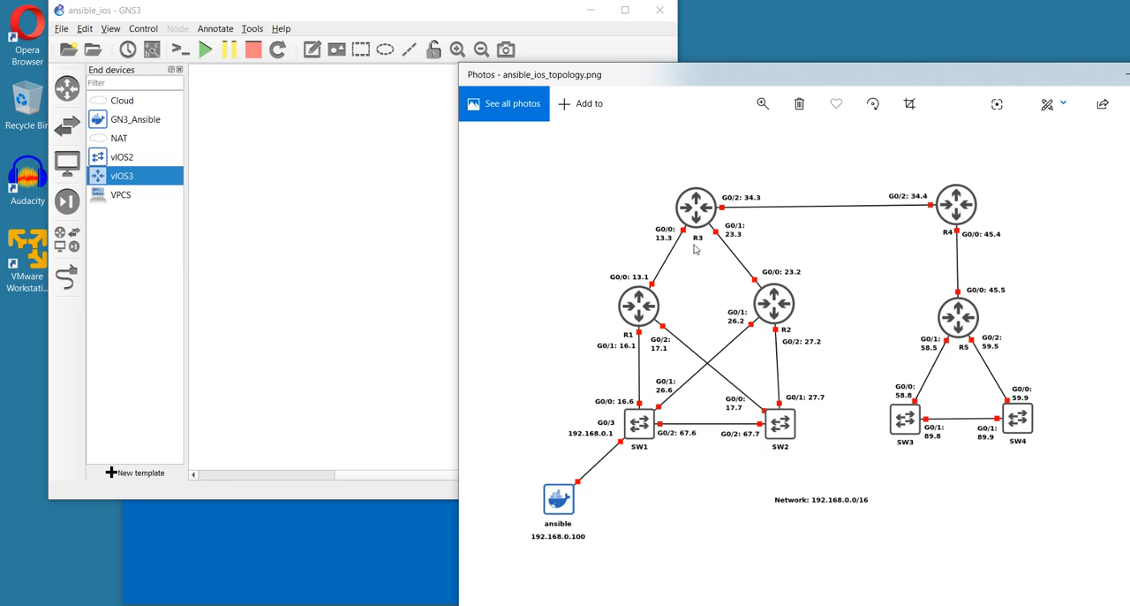
{"action": "left_click", "coordinate": [179, 184]}
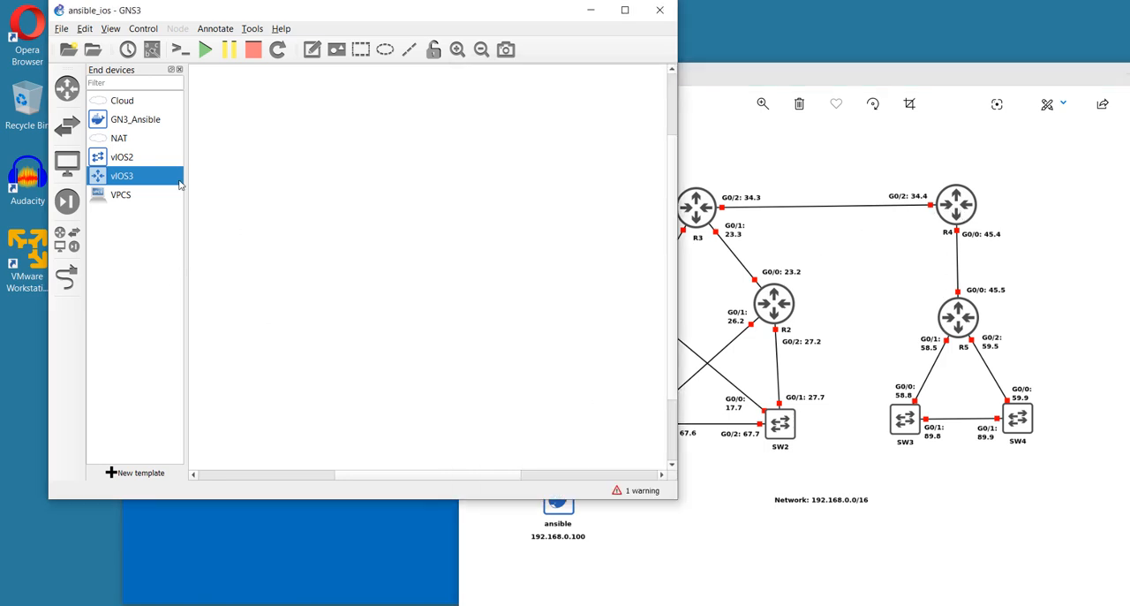
{"action": "left_click_drag", "start_coordinate": [150, 177], "coordinate": [309, 183]}
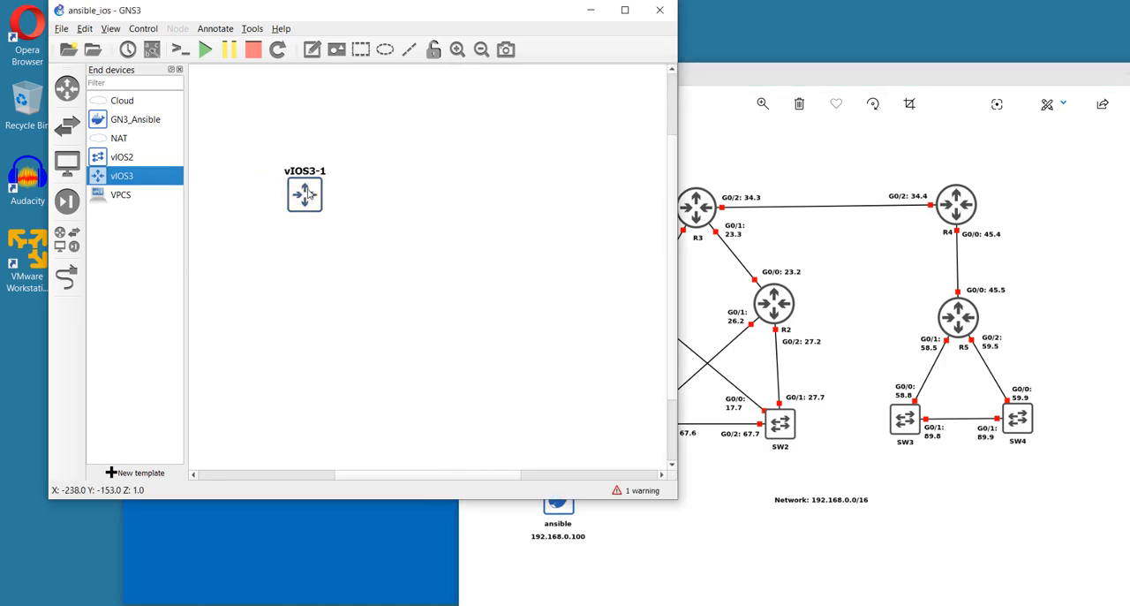
Rename the placed vIOS3 router R1 and move its label below the icon
{"action": "double_click", "coordinate": [311, 177]}
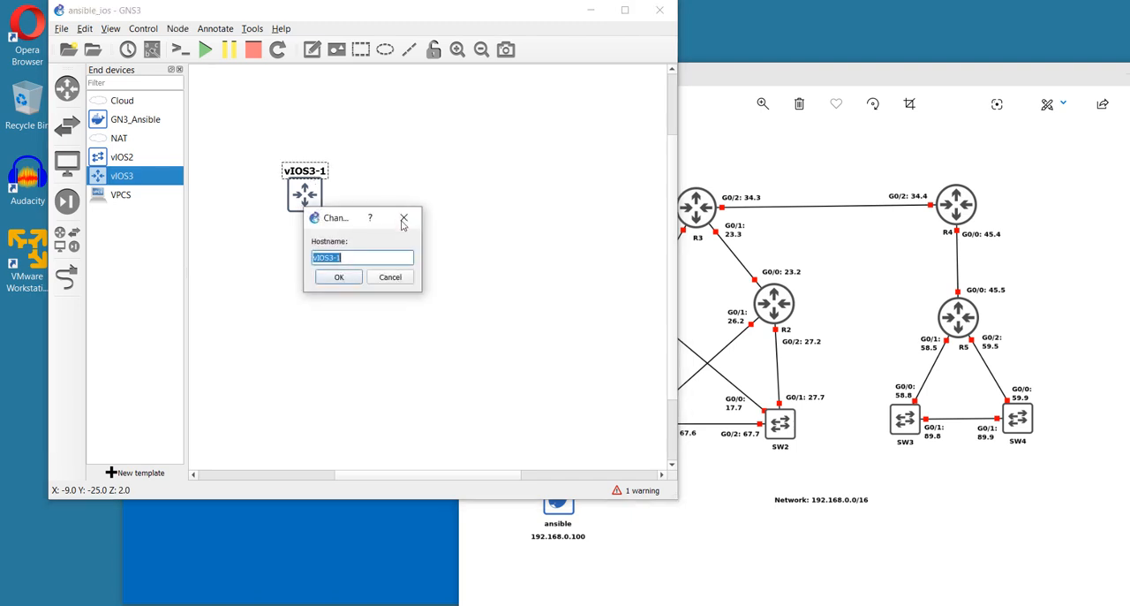
{"action": "type", "text": "R1"}
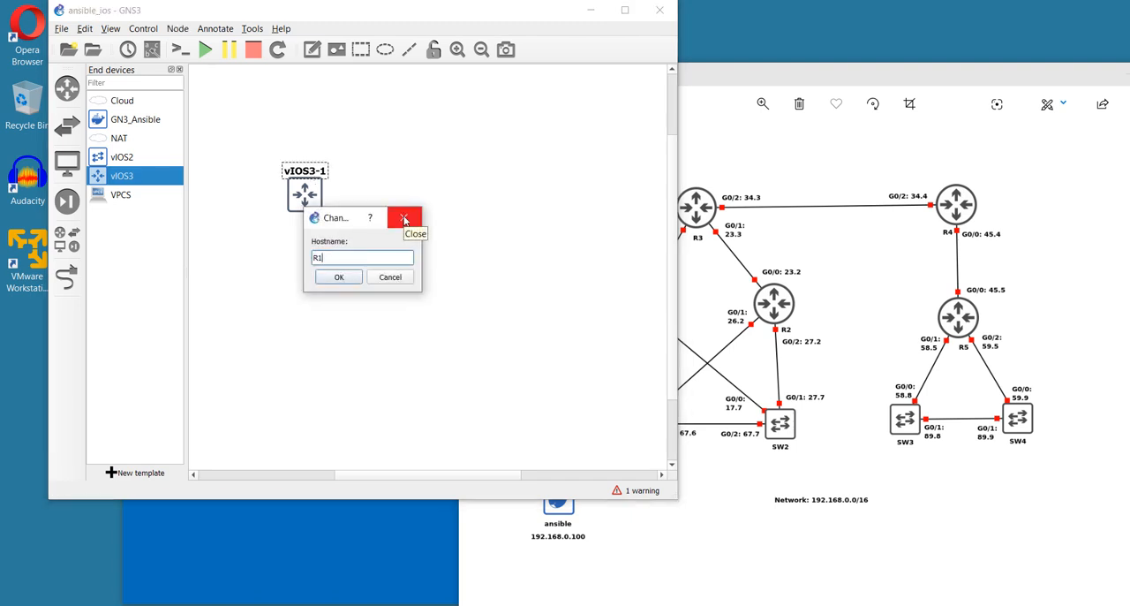
{"action": "left_click", "coordinate": [343, 277]}
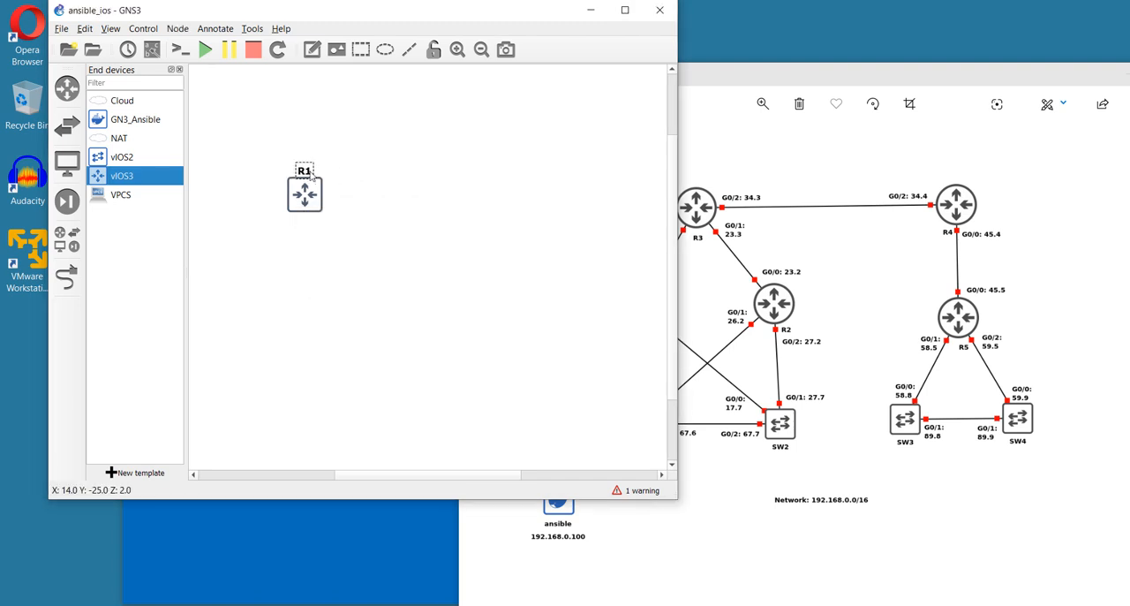
{"action": "left_click_drag", "start_coordinate": [305, 195], "coordinate": [301, 258]}
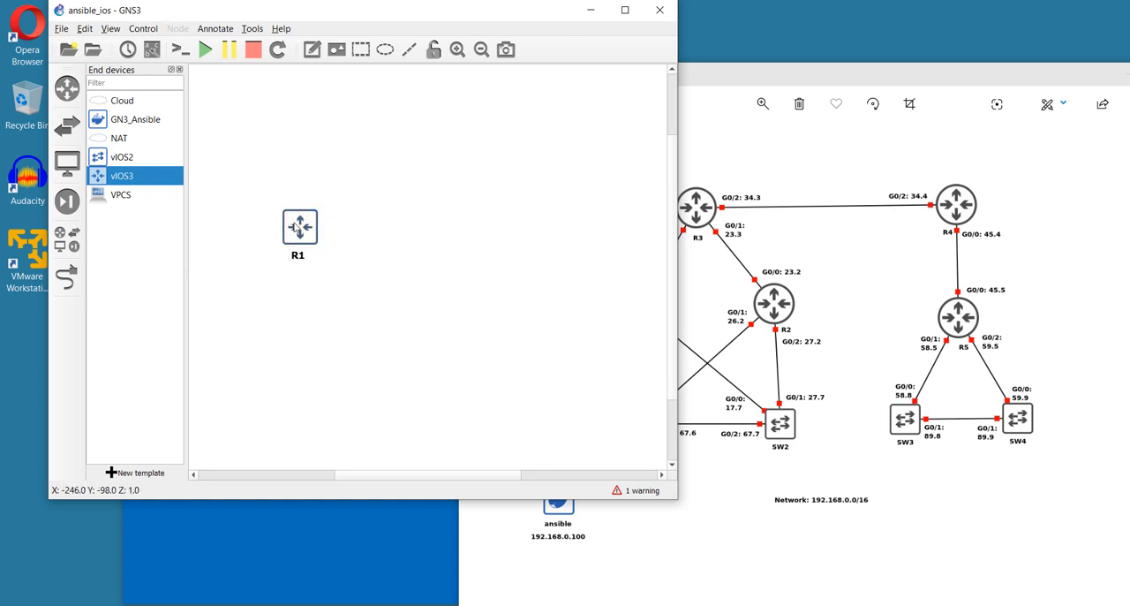
Create four more routers by duplicating R1 and each successive copy, spreading the copies out beside it
{"action": "right_click", "coordinate": [298, 228]}
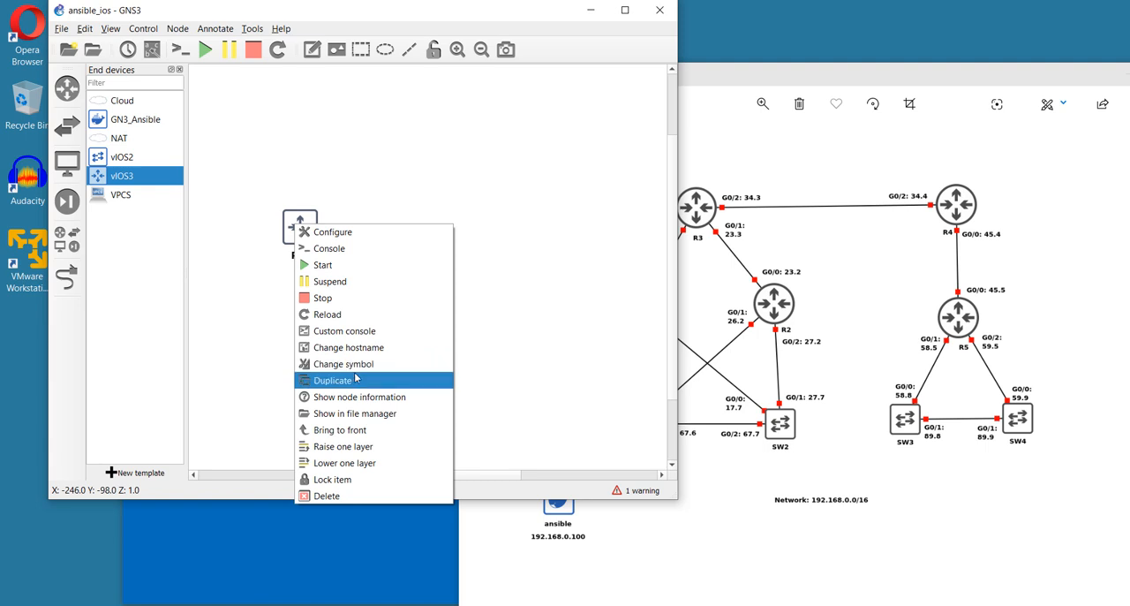
{"action": "left_click", "coordinate": [423, 381]}
{"action": "left_click_drag", "start_coordinate": [322, 242], "coordinate": [391, 251]}
{"action": "right_click", "coordinate": [392, 250]}
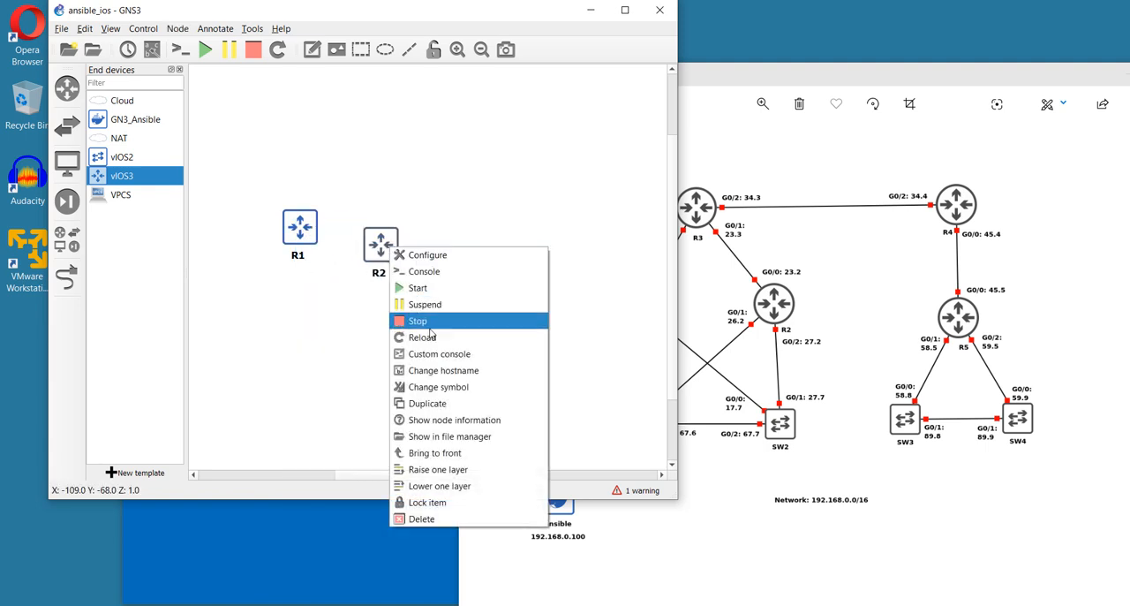
{"action": "left_click", "coordinate": [430, 404]}
{"action": "left_click_drag", "start_coordinate": [402, 261], "coordinate": [434, 265]}
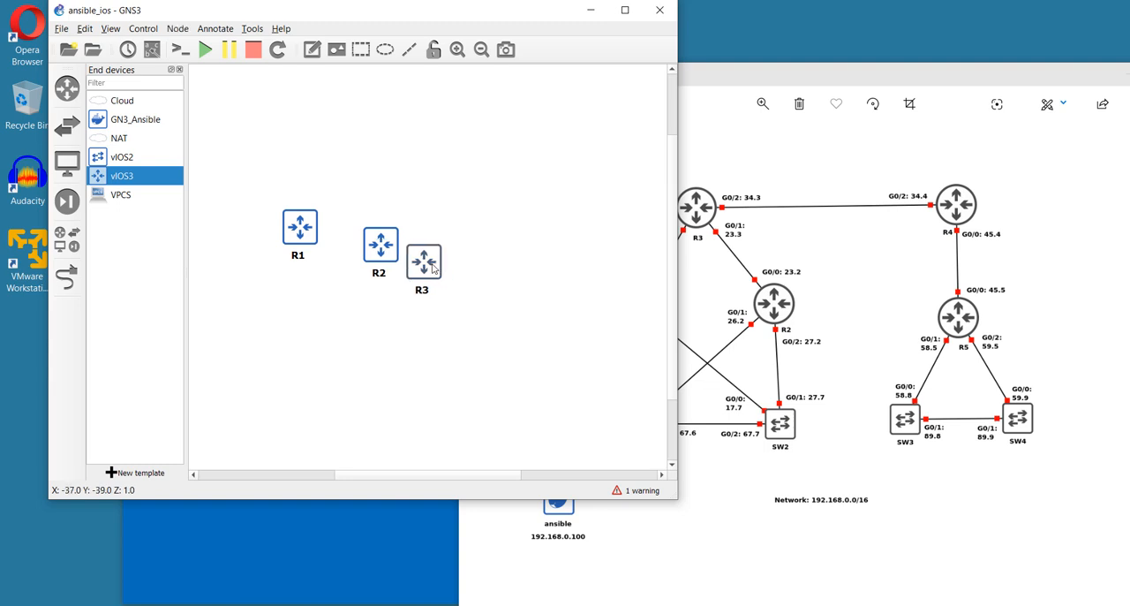
{"action": "right_click", "coordinate": [431, 263]}
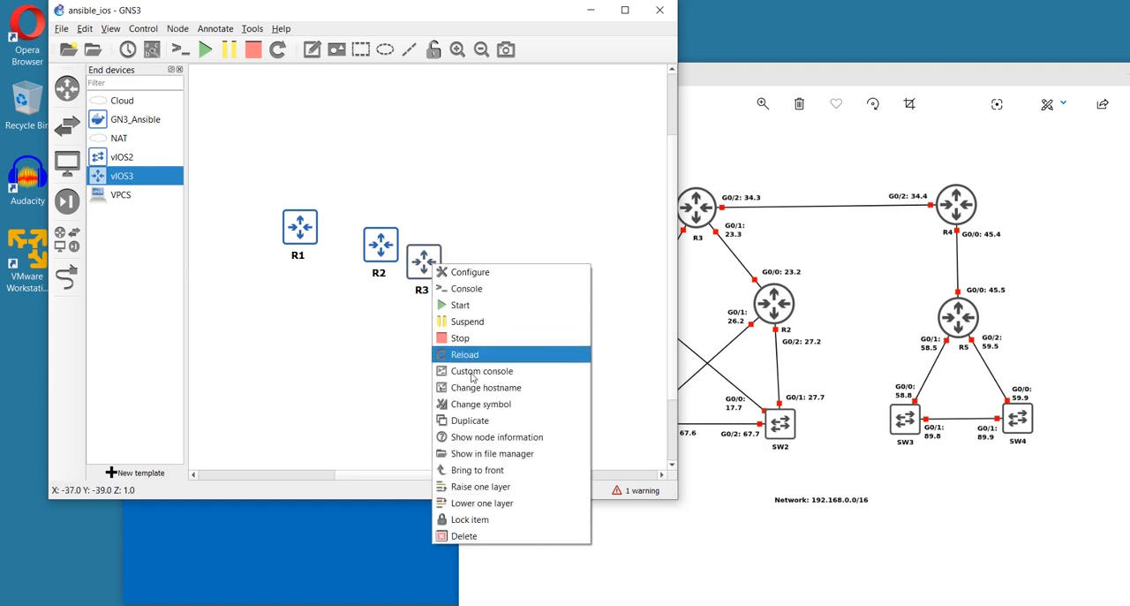
{"action": "left_click", "coordinate": [459, 420]}
{"action": "left_click_drag", "start_coordinate": [440, 270], "coordinate": [488, 276]}
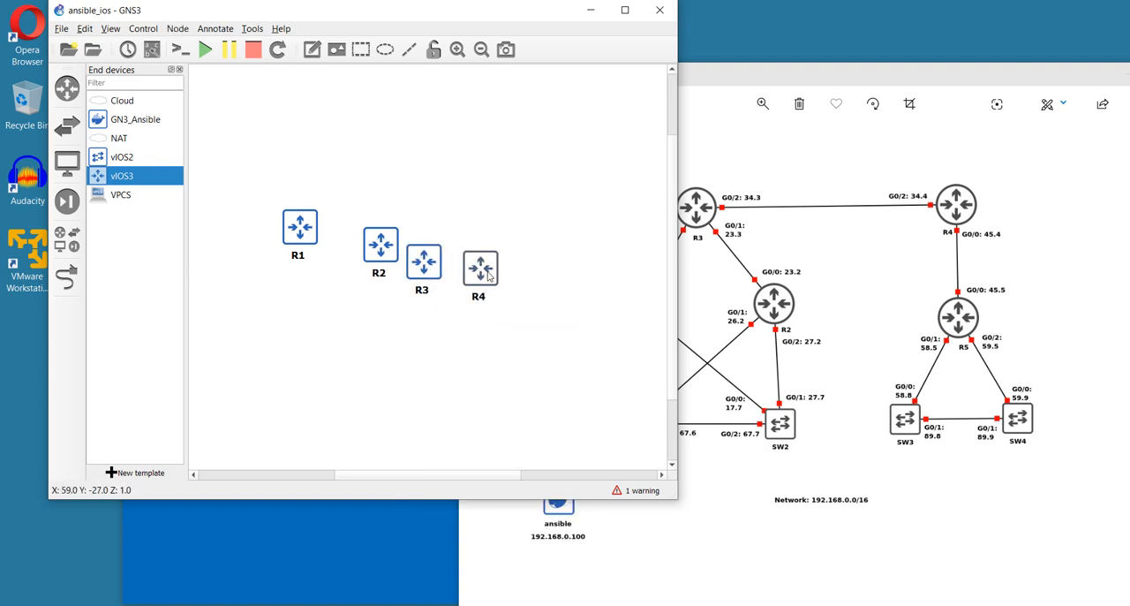
{"action": "right_click", "coordinate": [489, 276]}
{"action": "left_click", "coordinate": [536, 427]}
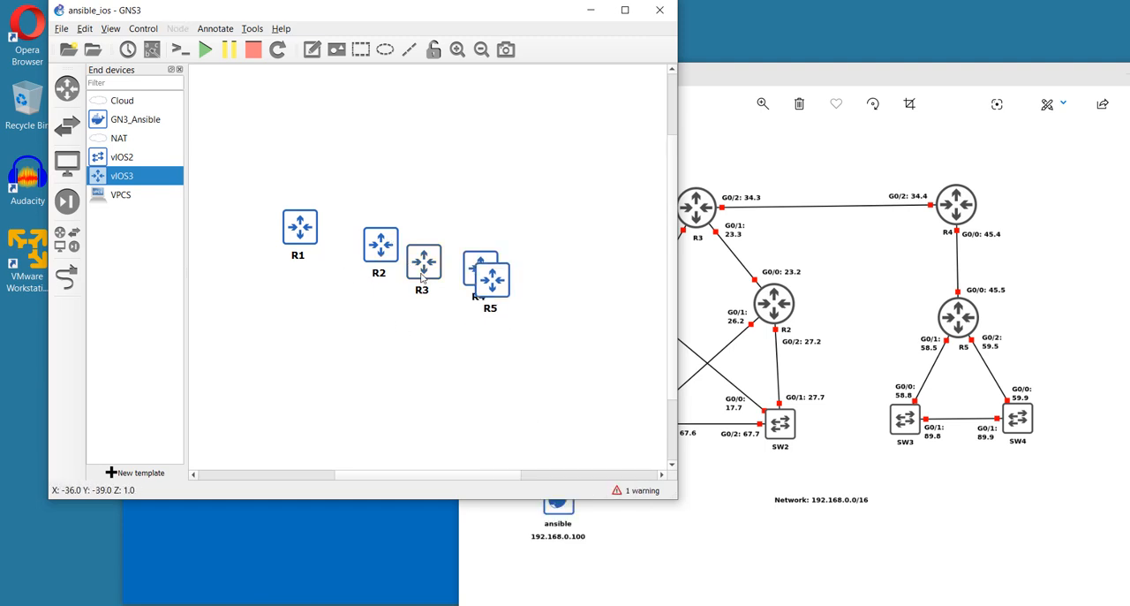
Arrange the routers like the reference diagram, with R3 and R4 in the upper row and R1, R2 and R5 below them
{"action": "left_click_drag", "start_coordinate": [424, 262], "coordinate": [295, 161]}
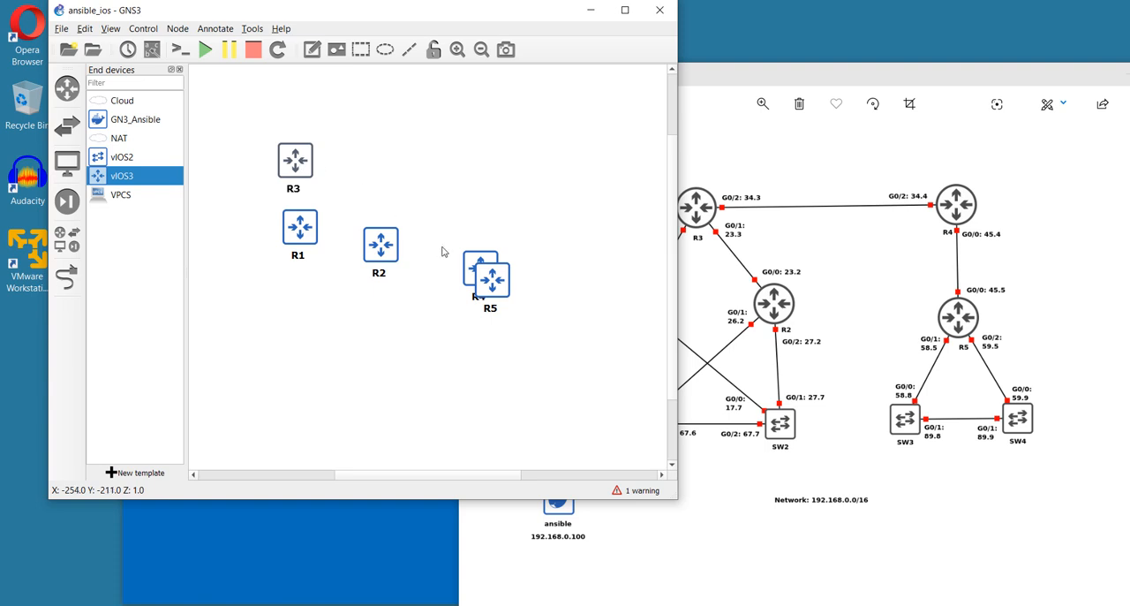
{"action": "left_click_drag", "start_coordinate": [471, 262], "coordinate": [468, 152]}
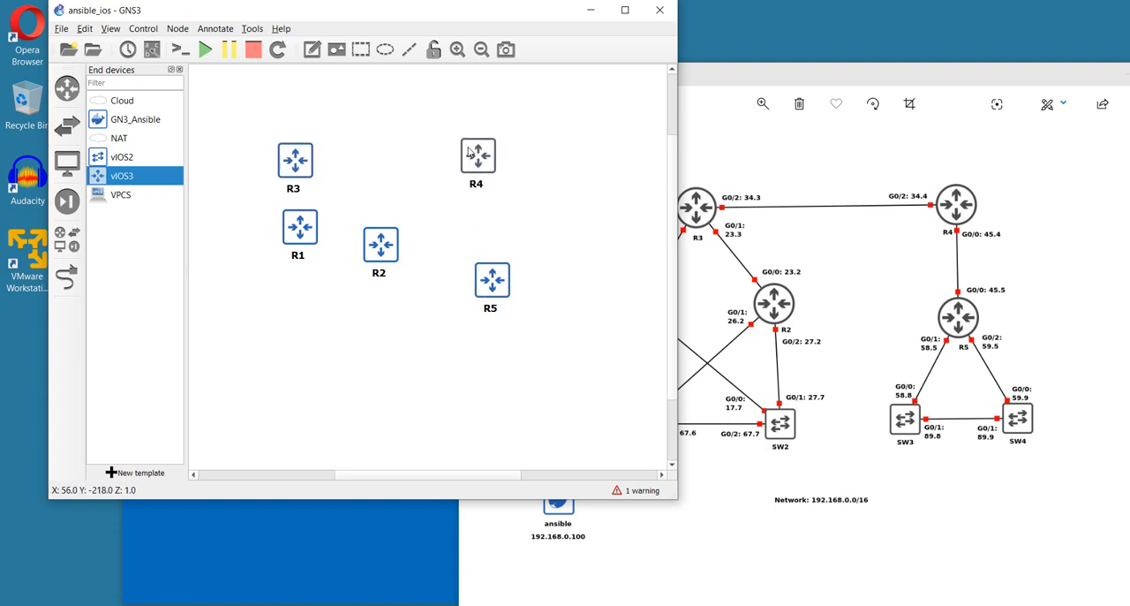
{"action": "left_click_drag", "start_coordinate": [486, 284], "coordinate": [472, 262]}
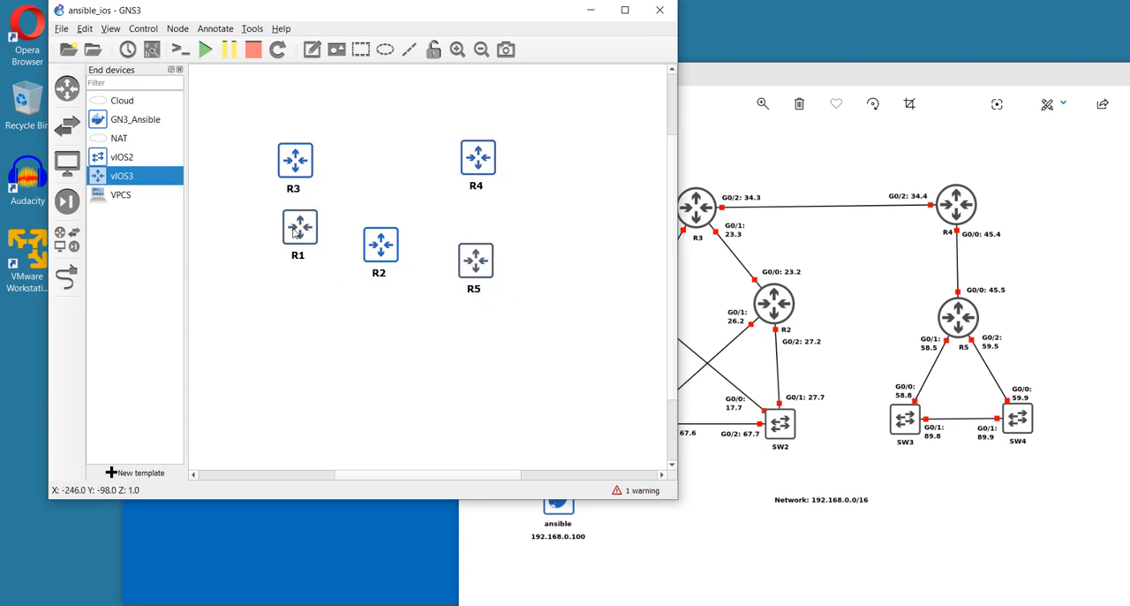
{"action": "left_click_drag", "start_coordinate": [299, 227], "coordinate": [236, 251]}
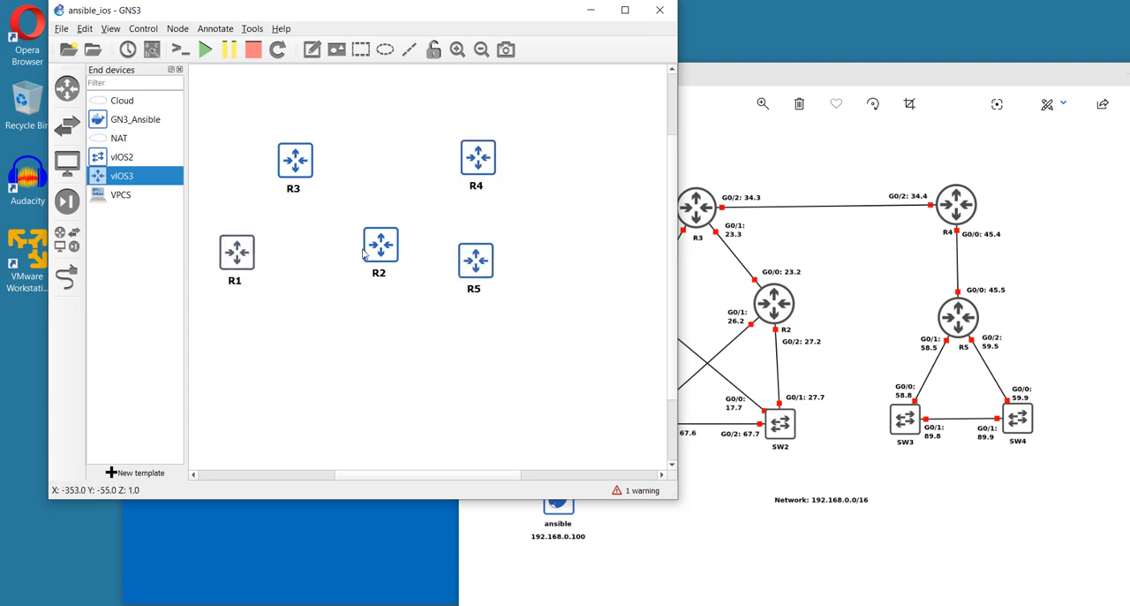
{"action": "left_click_drag", "start_coordinate": [375, 250], "coordinate": [355, 263]}
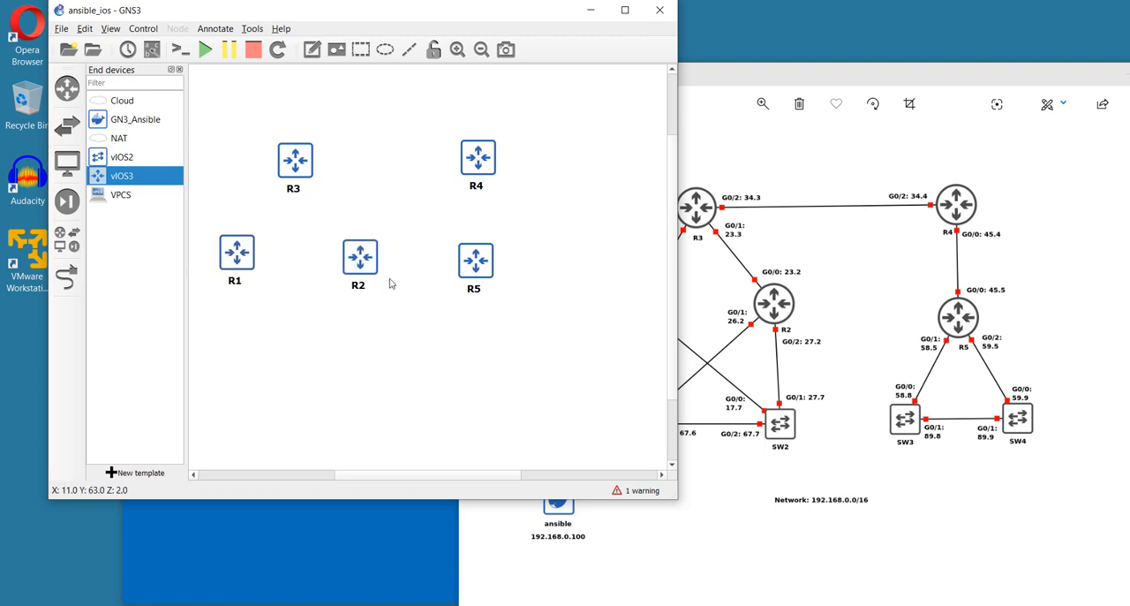
Check the switches in the reference diagram and place one vIOS2 switch on the canvas below R1
{"action": "left_click", "coordinate": [840, 457]}
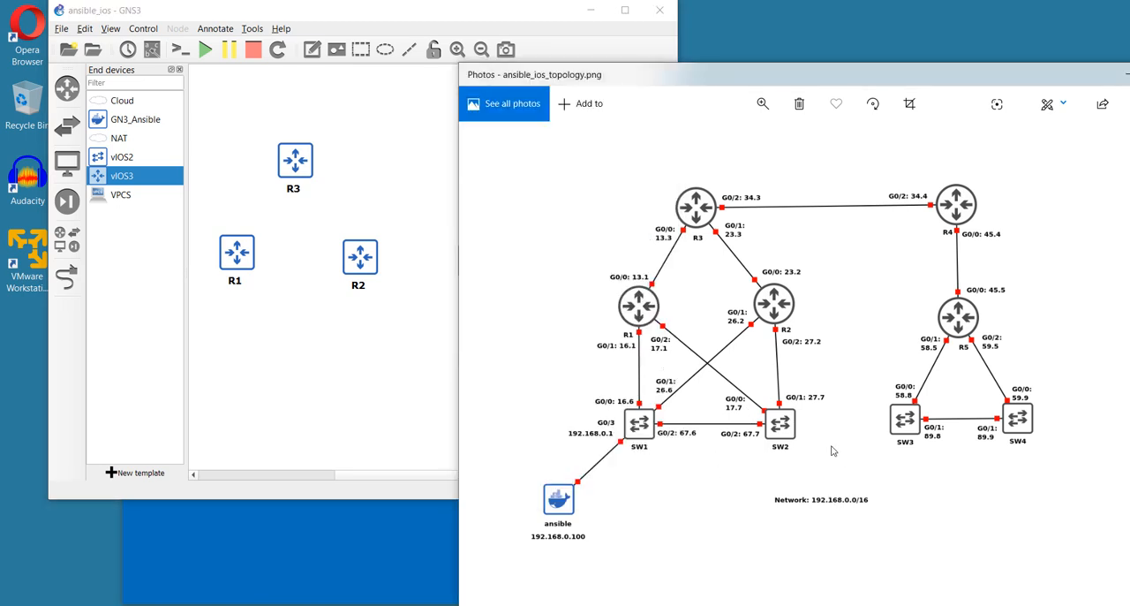
{"action": "left_click", "coordinate": [288, 393]}
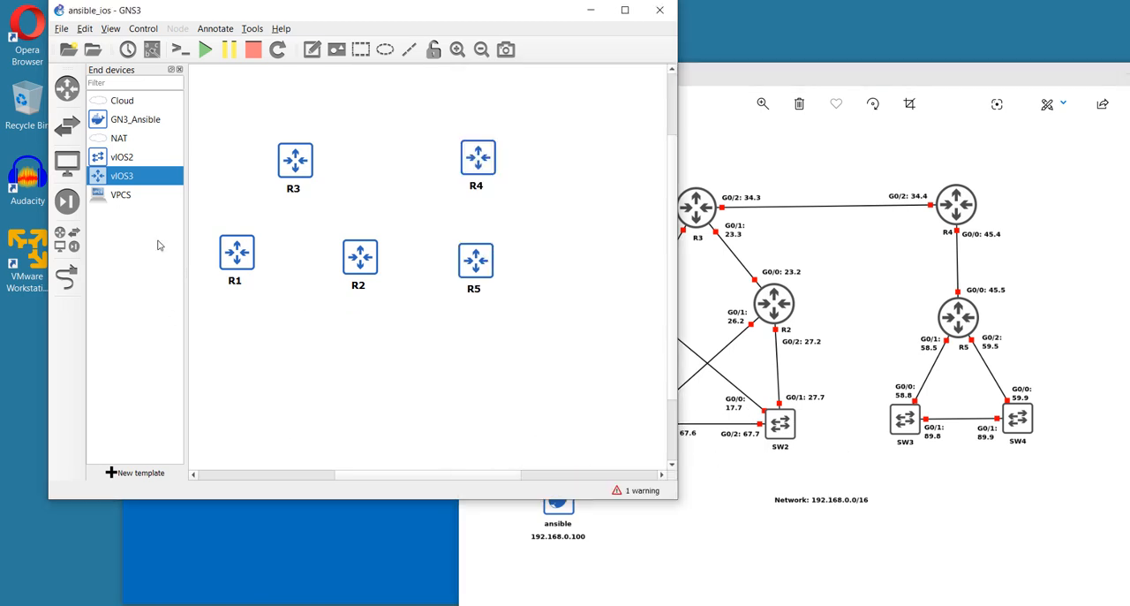
{"action": "left_click", "coordinate": [116, 163]}
{"action": "left_click_drag", "start_coordinate": [127, 159], "coordinate": [244, 372]}
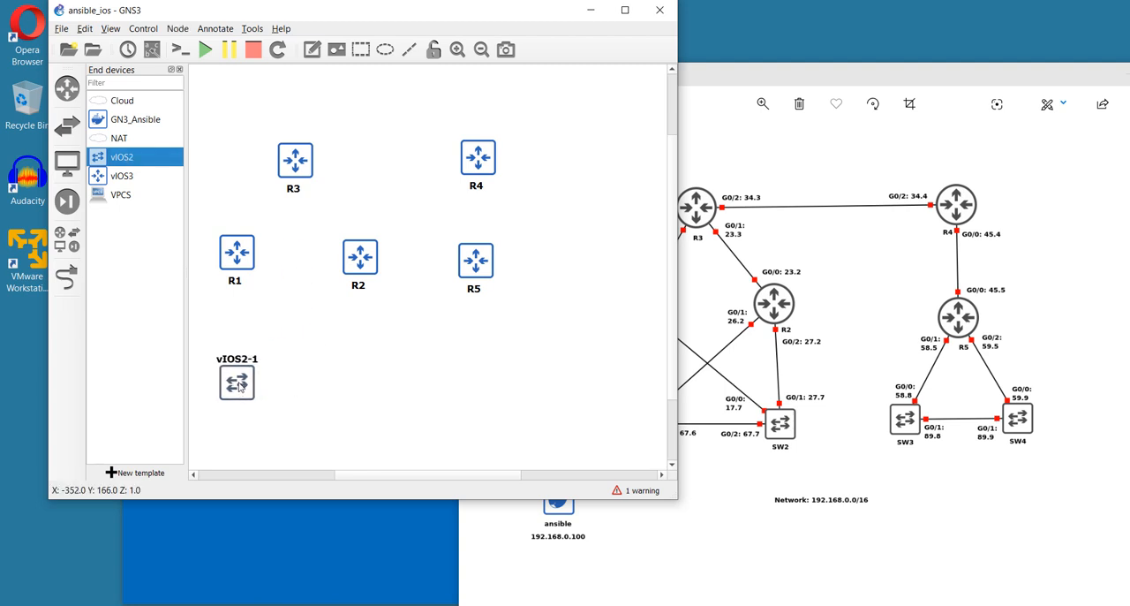
Rename the placed vIOS2 switch SW1 and move its label below the icon
{"action": "double_click", "coordinate": [238, 358]}
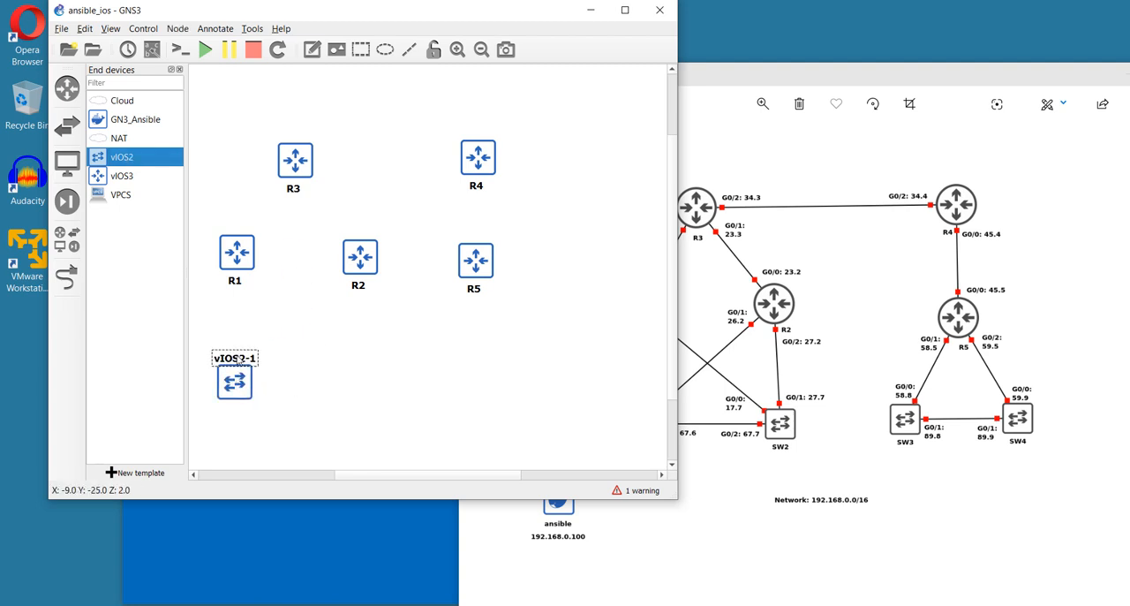
{"action": "type", "text": "SW1"}
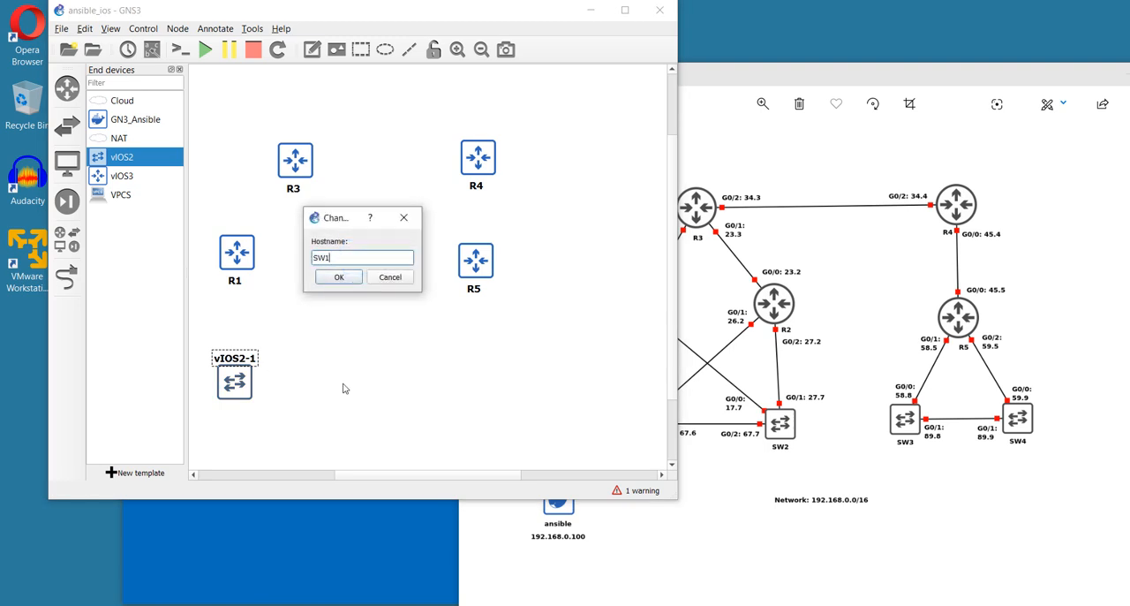
{"action": "left_click", "coordinate": [354, 277]}
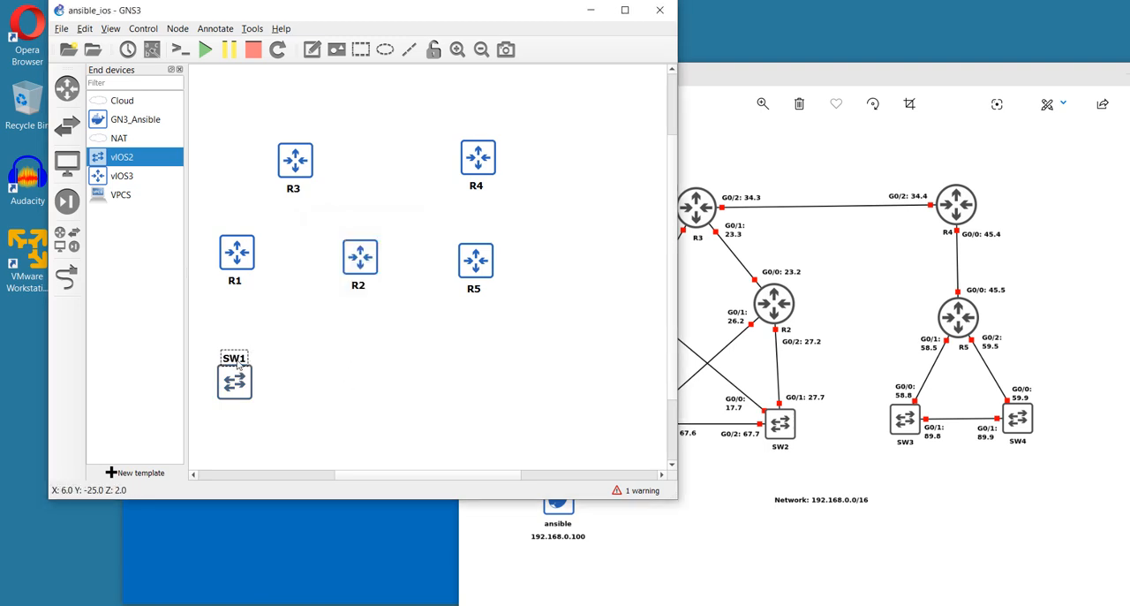
{"action": "left_click_drag", "start_coordinate": [243, 357], "coordinate": [238, 412]}
{"action": "left_click", "coordinate": [269, 409]}
Create three more switches by duplicating SW1 and its copies, lining them up in one row beneath the routers
{"action": "left_click", "coordinate": [240, 394]}
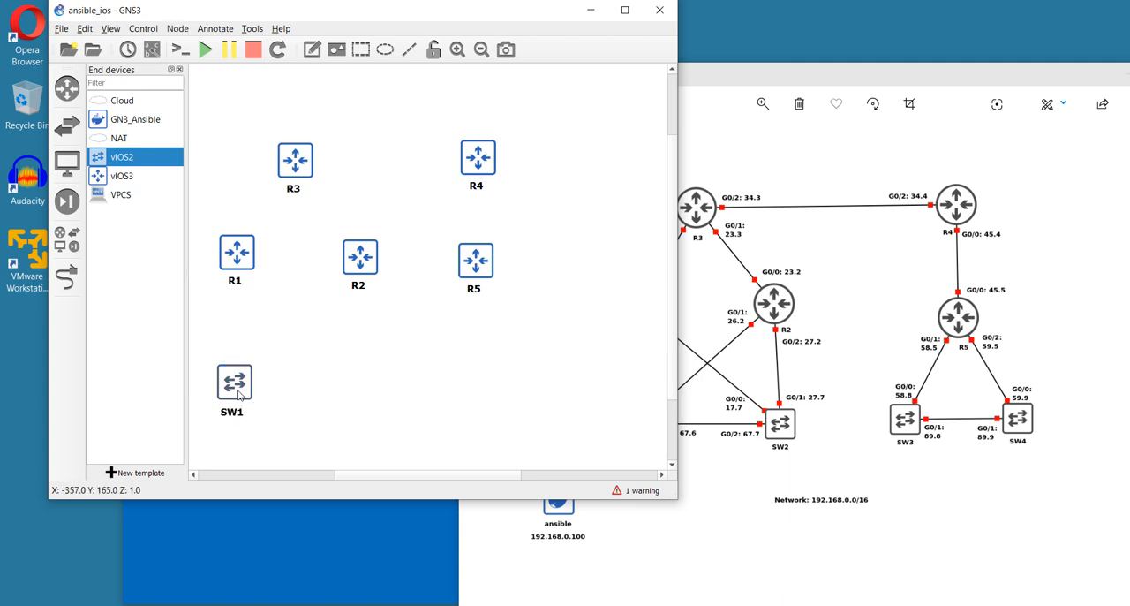
{"action": "right_click", "coordinate": [238, 395]}
{"action": "left_click", "coordinate": [287, 263]}
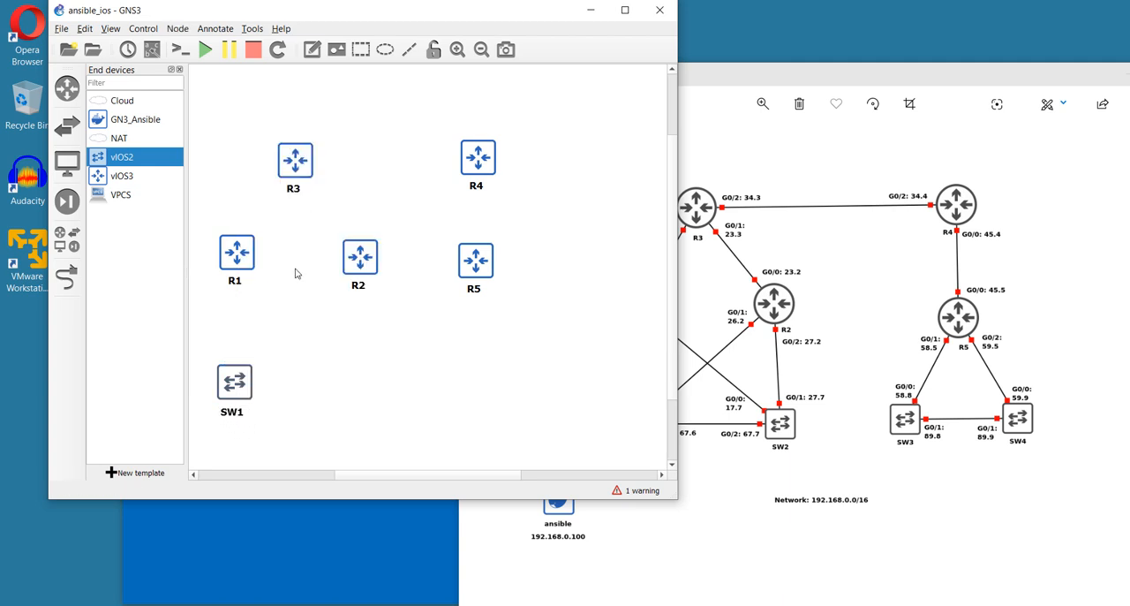
{"action": "left_click_drag", "start_coordinate": [246, 397], "coordinate": [350, 386]}
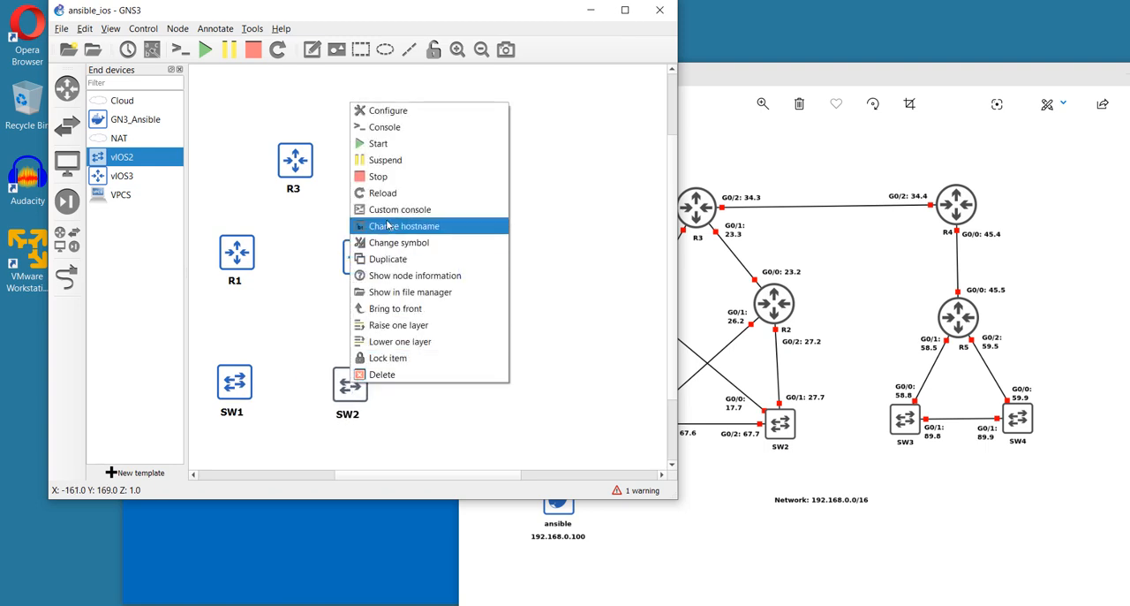
{"action": "left_click", "coordinate": [389, 258]}
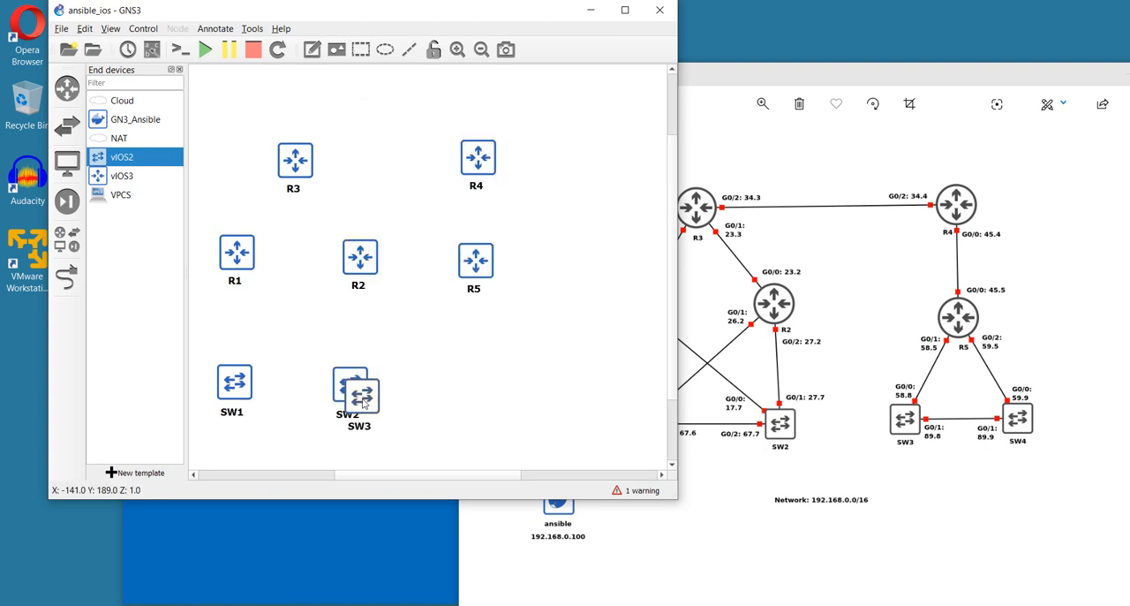
{"action": "left_click_drag", "start_coordinate": [382, 403], "coordinate": [451, 388]}
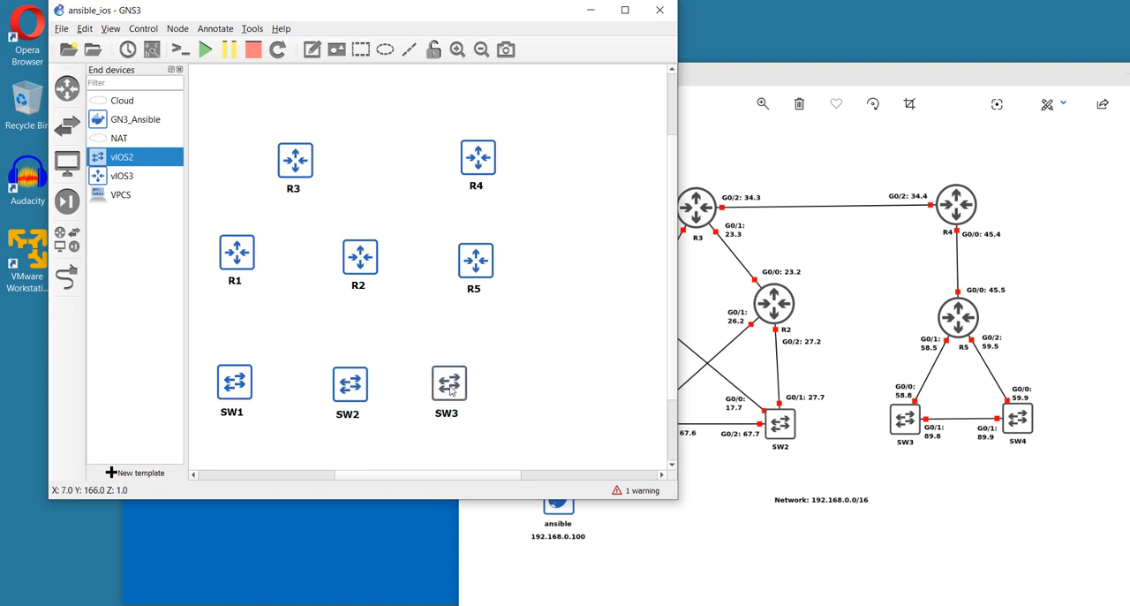
{"action": "right_click", "coordinate": [450, 391]}
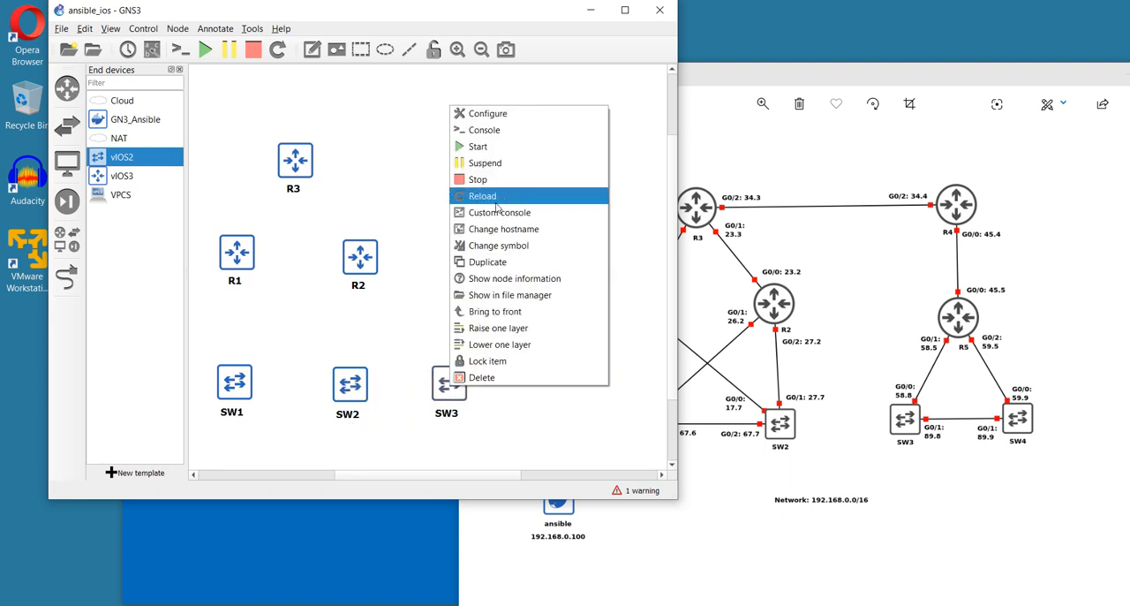
{"action": "left_click", "coordinate": [494, 263]}
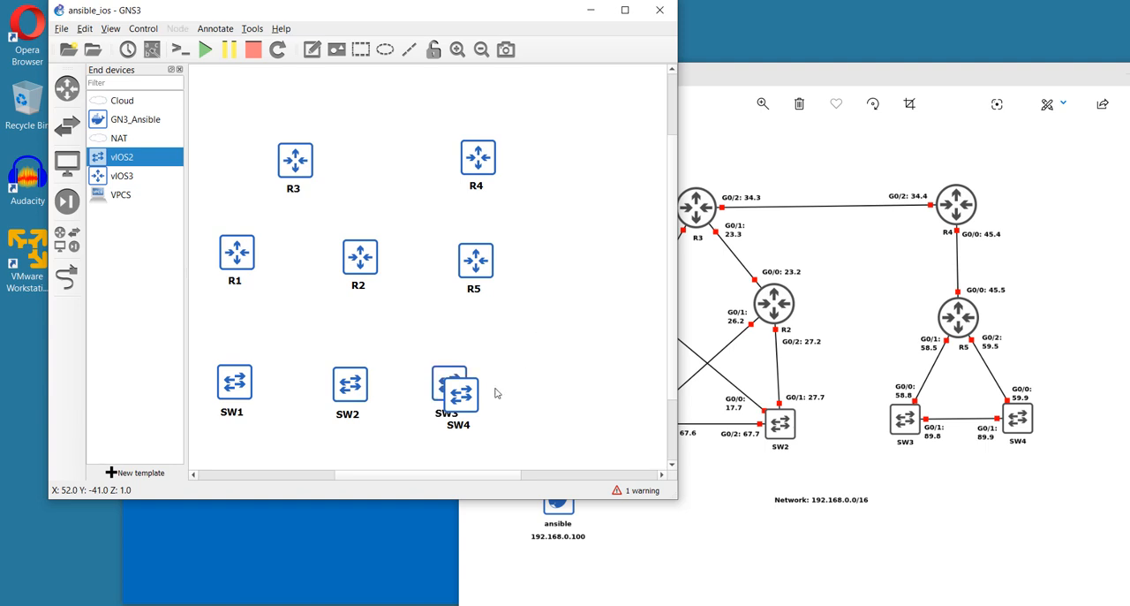
{"action": "left_click_drag", "start_coordinate": [472, 393], "coordinate": [553, 385]}
{"action": "left_click", "coordinate": [557, 317]}
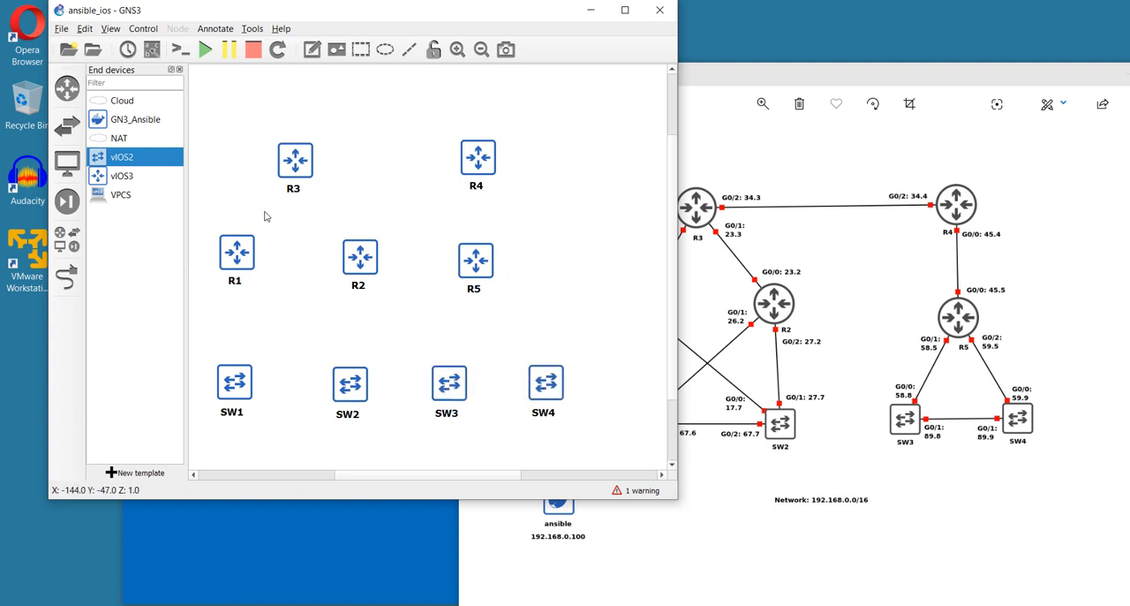
Set the number of network adapters to 4 for all five routers together
{"action": "left_click_drag", "start_coordinate": [209, 126], "coordinate": [580, 328]}
{"action": "right_click", "coordinate": [475, 261]}
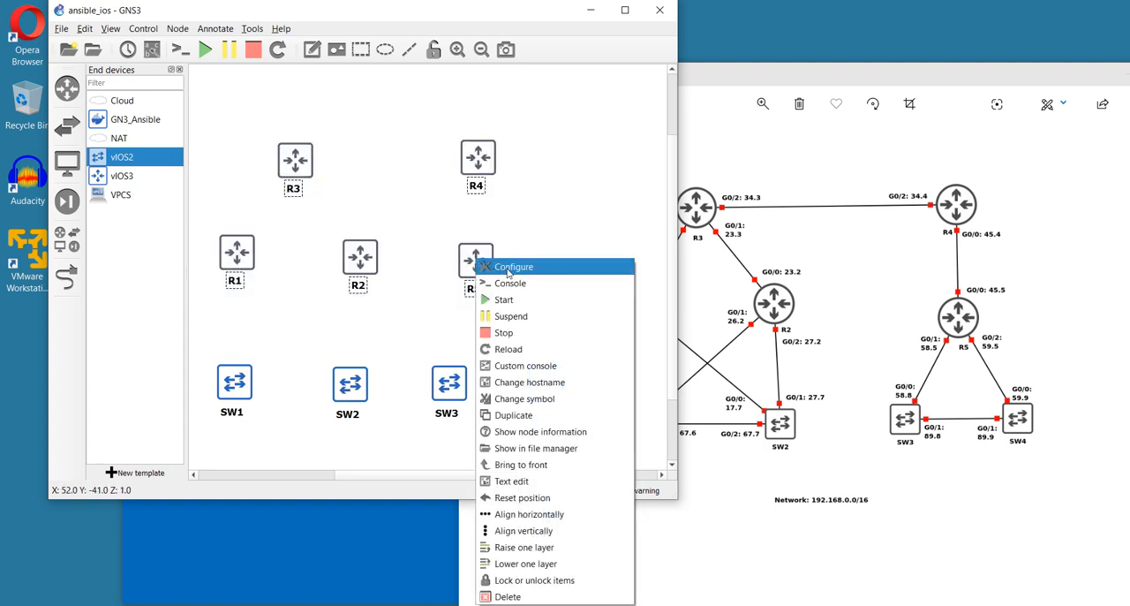
{"action": "left_click", "coordinate": [506, 264]}
{"action": "left_click", "coordinate": [446, 177]}
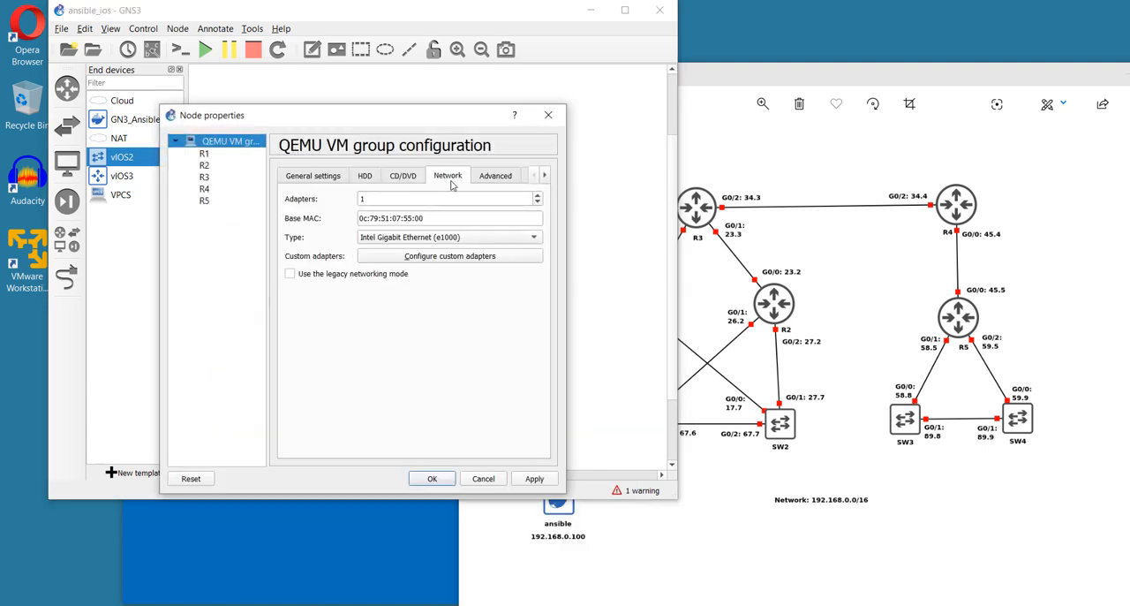
{"action": "double_click", "coordinate": [393, 201]}
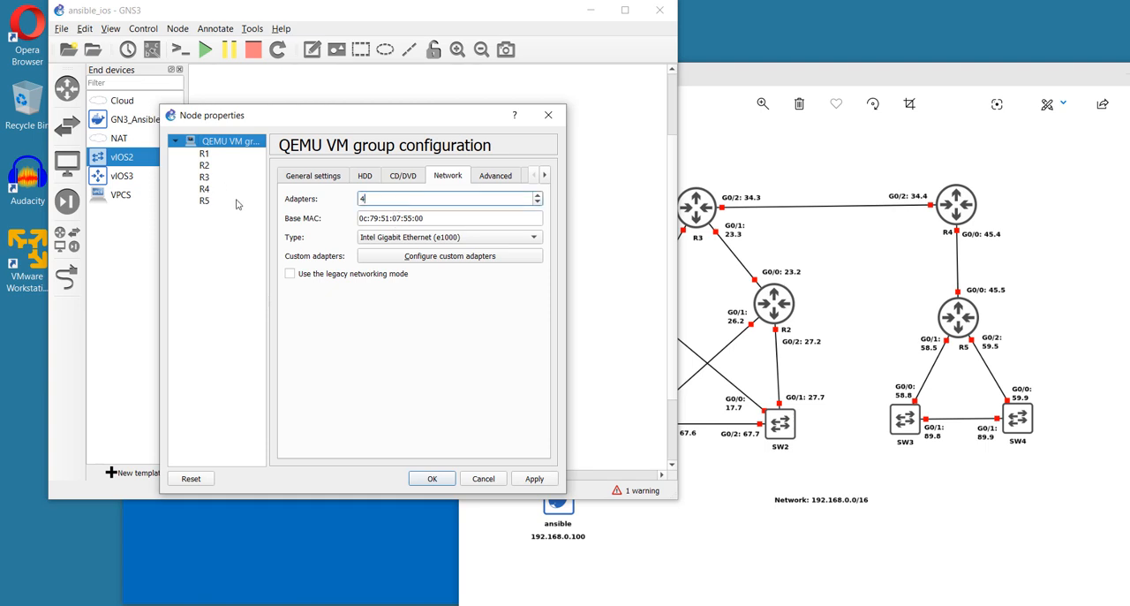
{"action": "type", "text": "4"}
{"action": "left_click", "coordinate": [528, 479]}
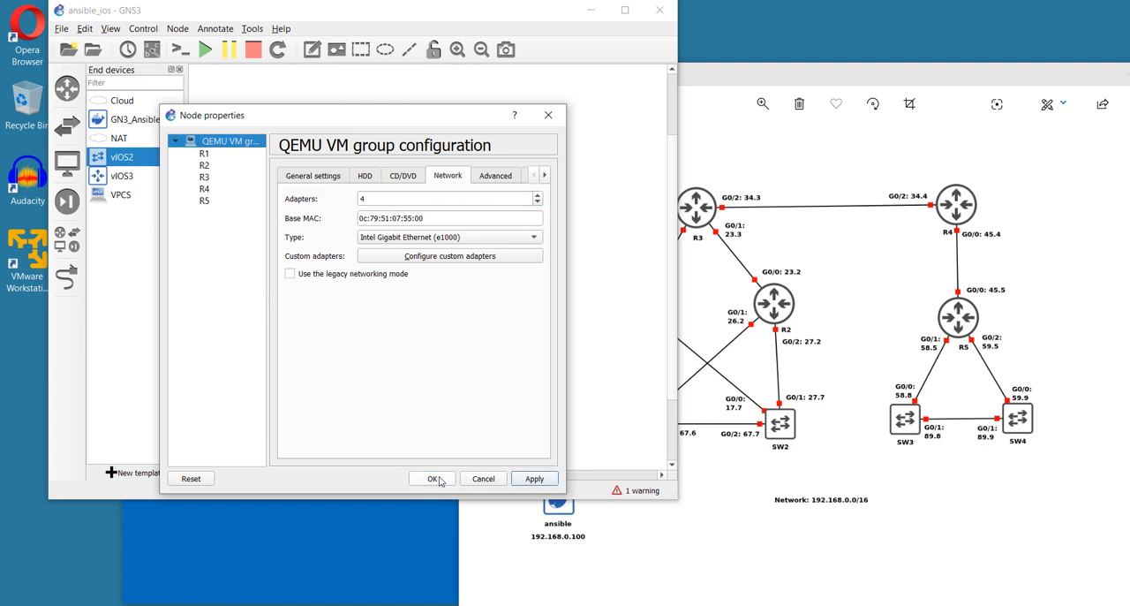
{"action": "left_click", "coordinate": [432, 479]}
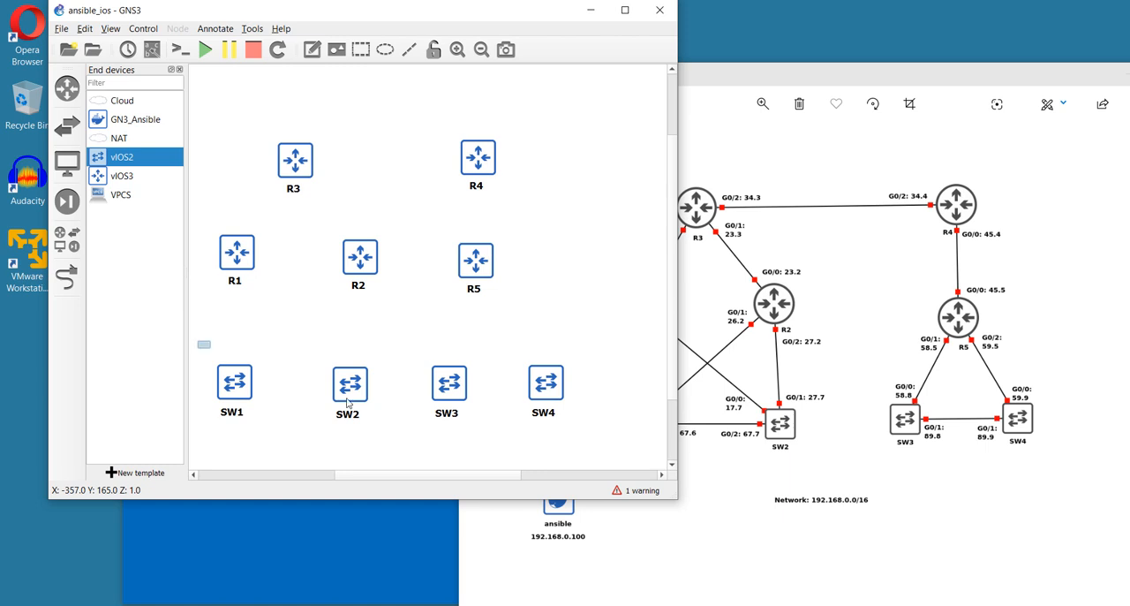
Set the number of network adapters to 16 for all four switches together
{"action": "left_click_drag", "start_coordinate": [198, 340], "coordinate": [583, 456]}
{"action": "right_click", "coordinate": [546, 389]}
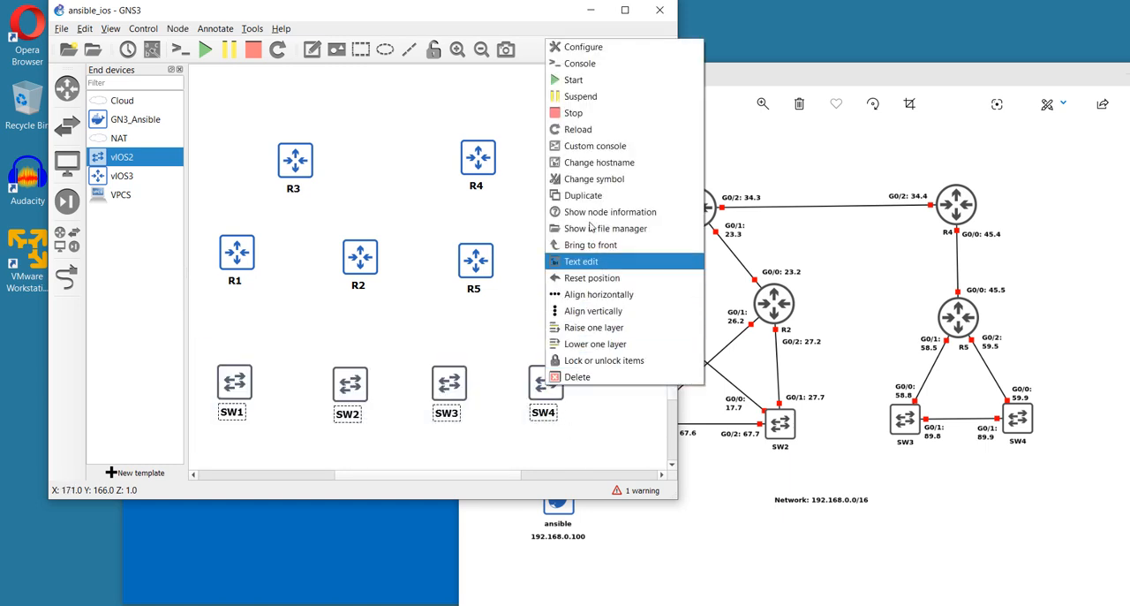
{"action": "left_click", "coordinate": [609, 47]}
{"action": "left_click", "coordinate": [438, 177]}
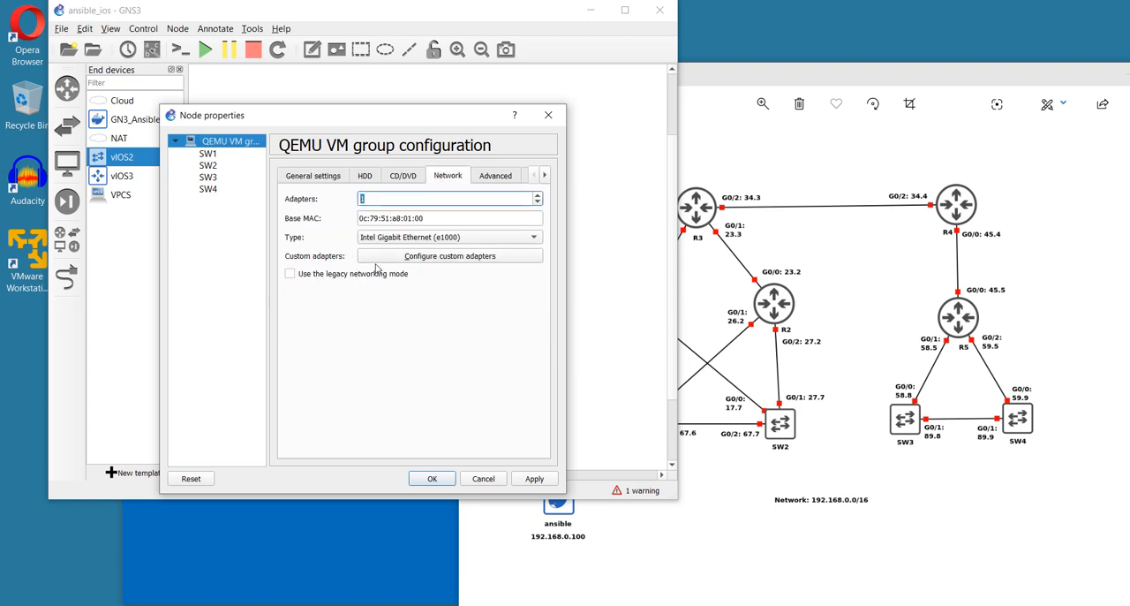
{"action": "left_click", "coordinate": [534, 479]}
{"action": "left_click", "coordinate": [432, 479]}
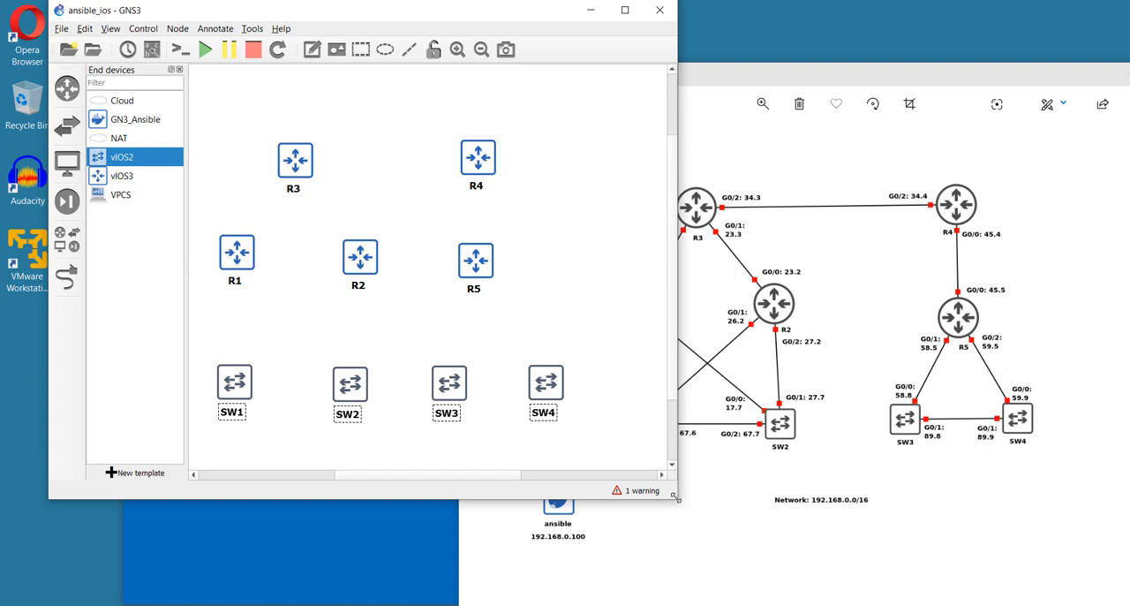
Link Ethernet0 on R1 to Ethernet0 on R3
{"action": "left_click_drag", "start_coordinate": [676, 499], "coordinate": [881, 528]}
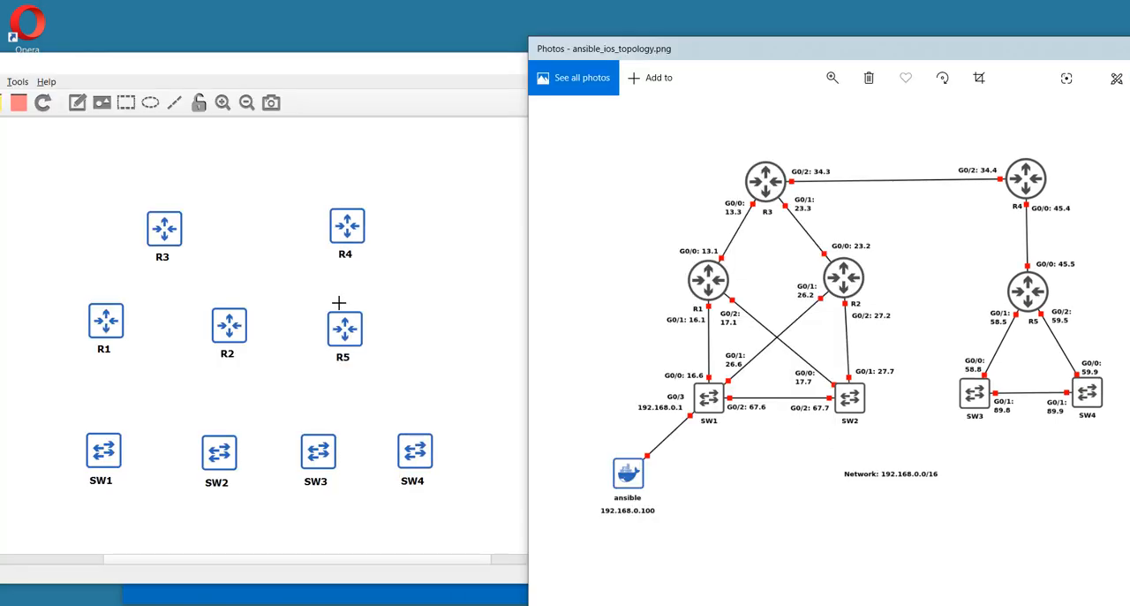
{"action": "left_click", "coordinate": [107, 322]}
{"action": "left_click", "coordinate": [162, 325]}
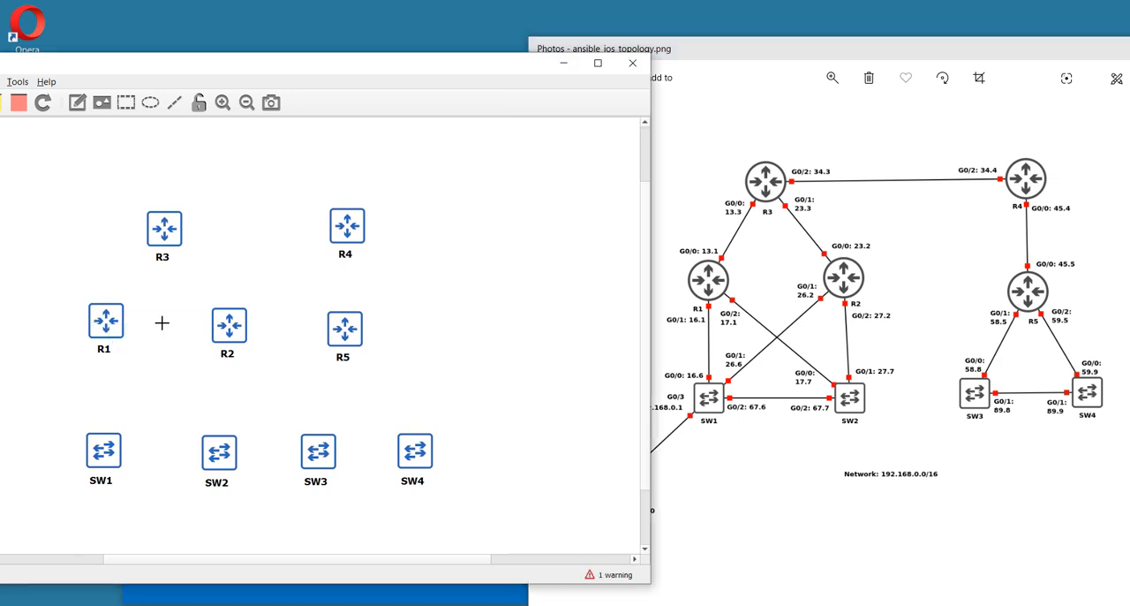
{"action": "left_click", "coordinate": [161, 233]}
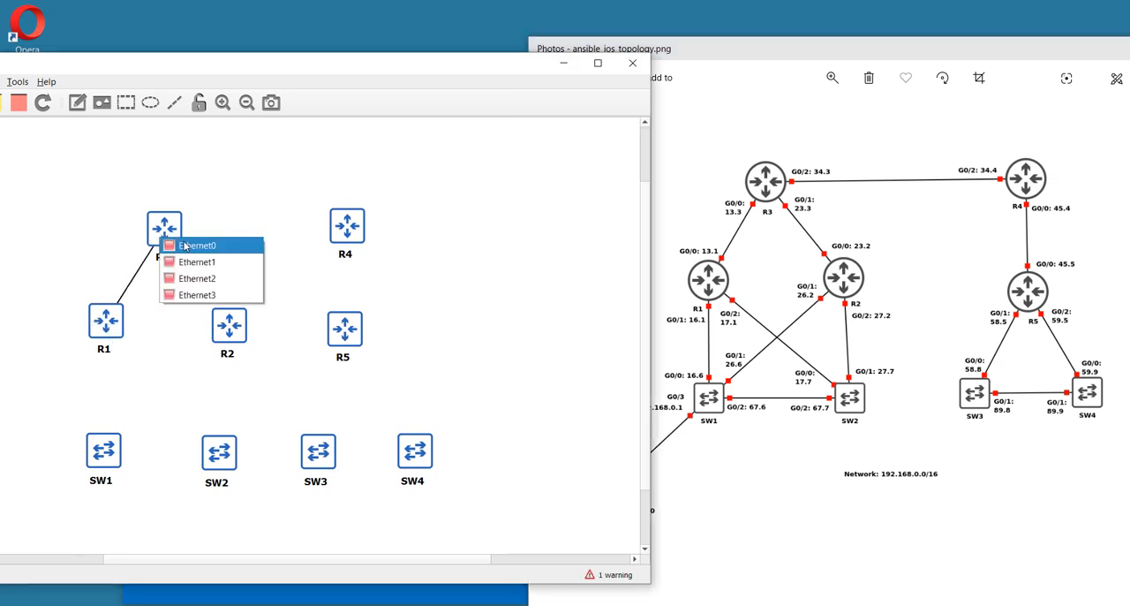
{"action": "left_click", "coordinate": [185, 245]}
Link Ethernet1 on R1 to Ethernet0 on SW1
{"action": "left_click", "coordinate": [107, 327]}
{"action": "left_click", "coordinate": [136, 354]}
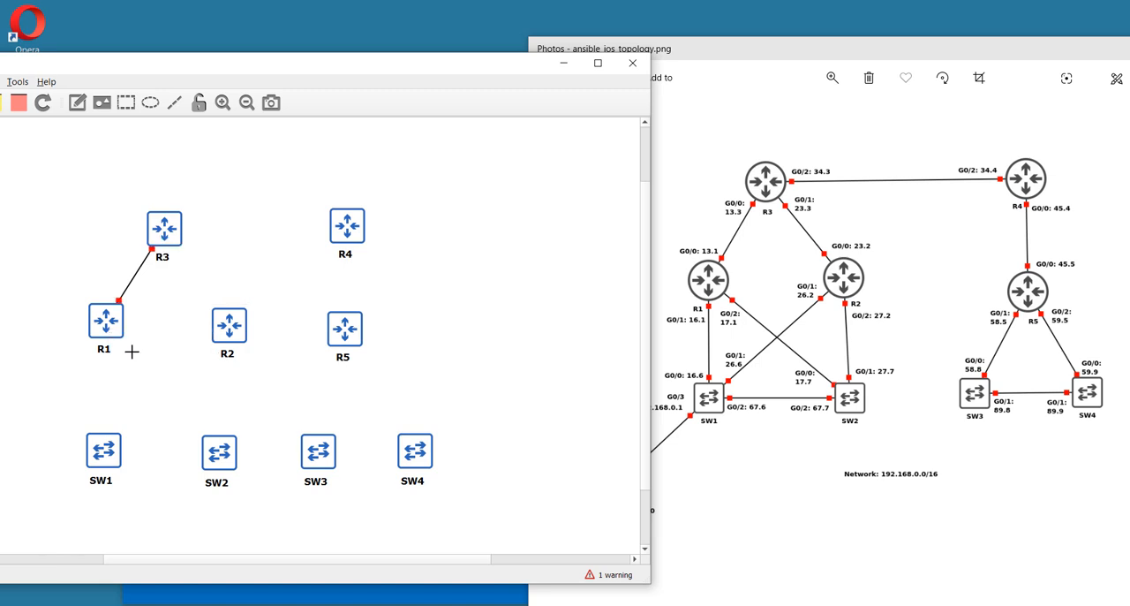
{"action": "left_click", "coordinate": [99, 452]}
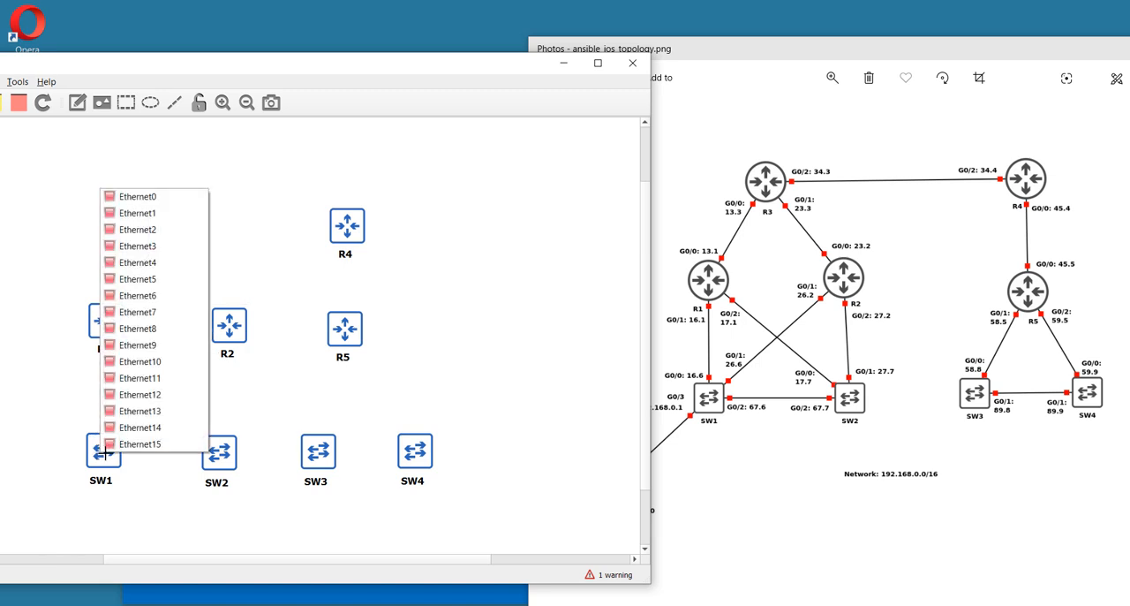
{"action": "left_click", "coordinate": [166, 198]}
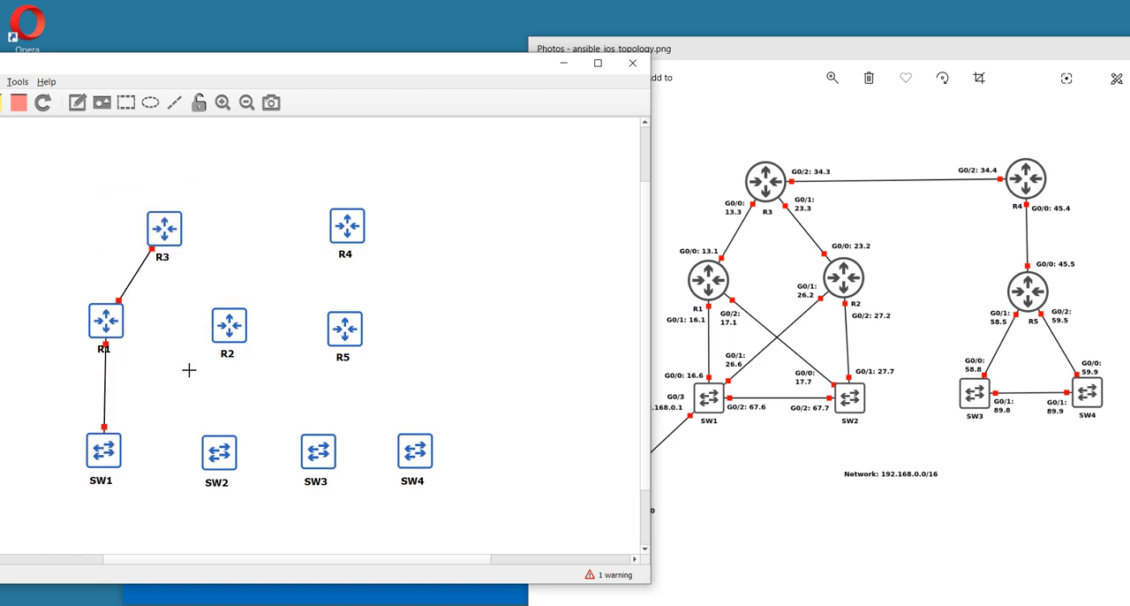
Link Ethernet2 on R1 to Ethernet0 on SW2
{"action": "left_click", "coordinate": [111, 317]}
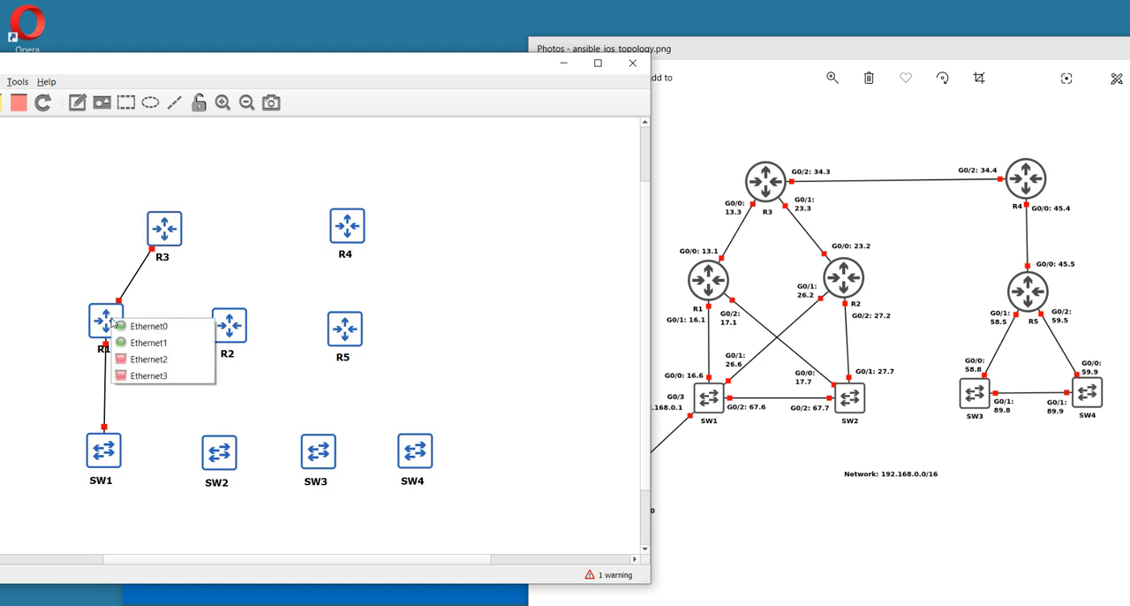
{"action": "left_click", "coordinate": [168, 363]}
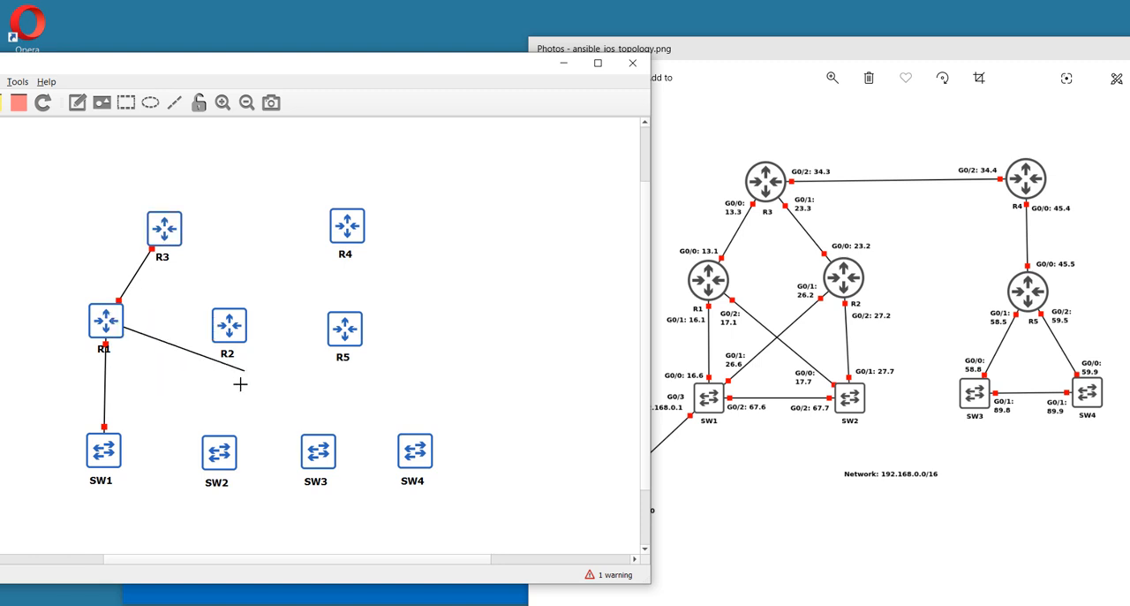
{"action": "left_click", "coordinate": [210, 451]}
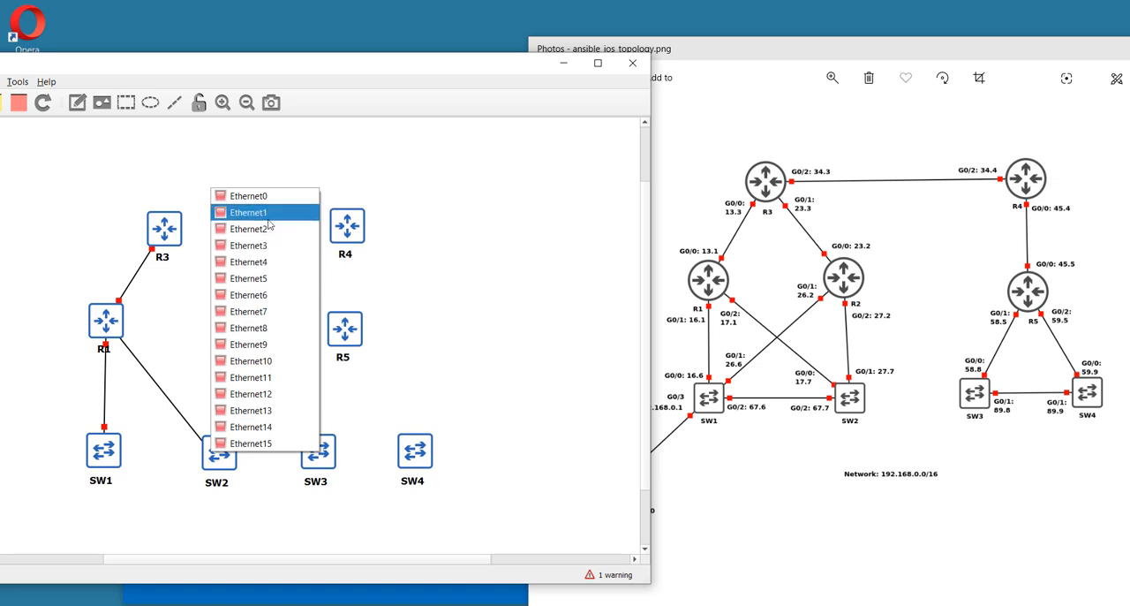
{"action": "left_click", "coordinate": [270, 196]}
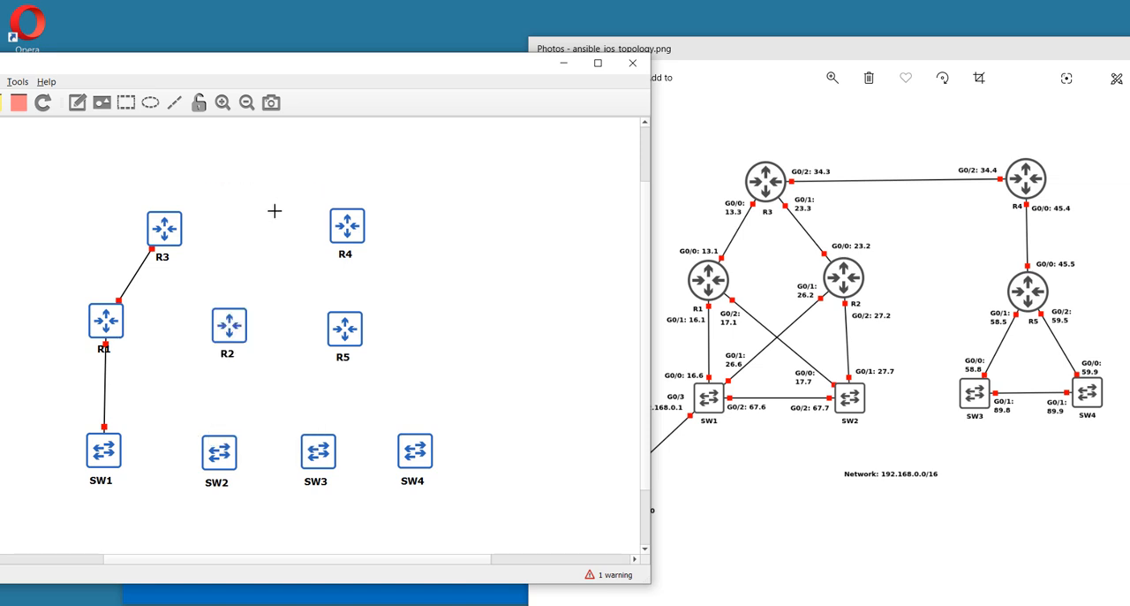
Link Ethernet1 on R3 to Ethernet0 on R2
{"action": "left_click", "coordinate": [172, 229]}
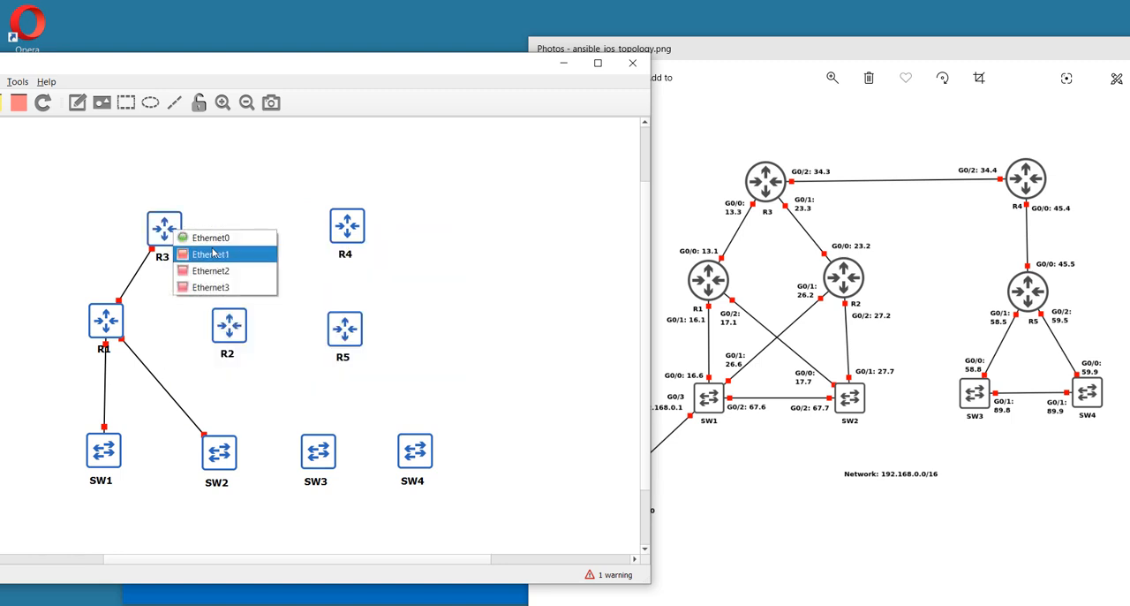
{"action": "left_click", "coordinate": [213, 253]}
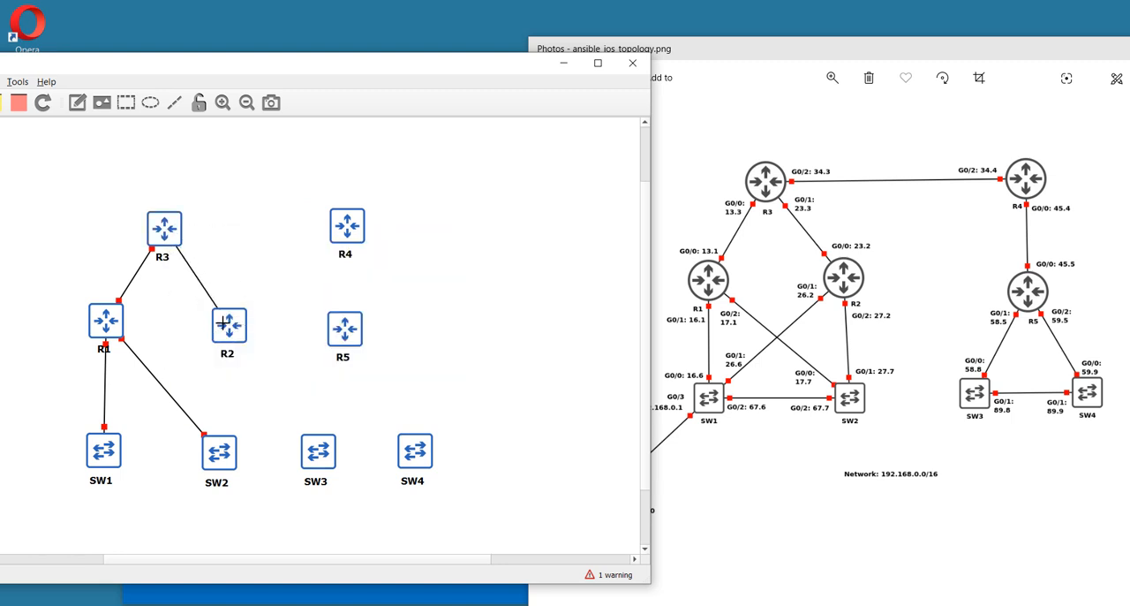
{"action": "left_click", "coordinate": [223, 323]}
{"action": "left_click", "coordinate": [251, 327]}
Link Ethernet2 on R3 to Ethernet2 on R4
{"action": "left_click", "coordinate": [169, 238]}
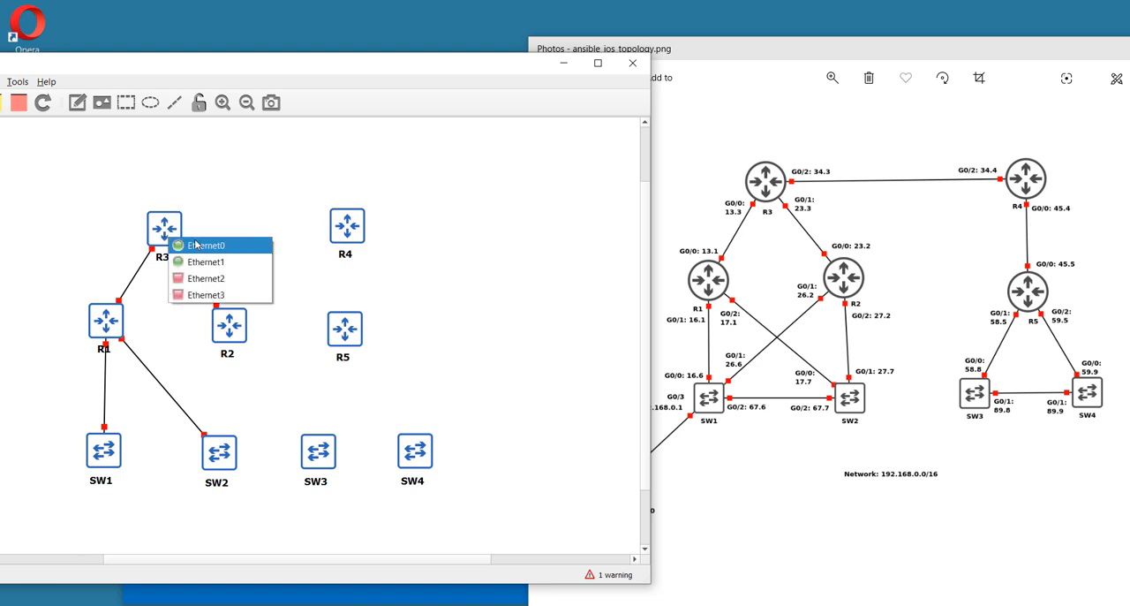
{"action": "left_click", "coordinate": [211, 286]}
{"action": "left_click", "coordinate": [345, 222]}
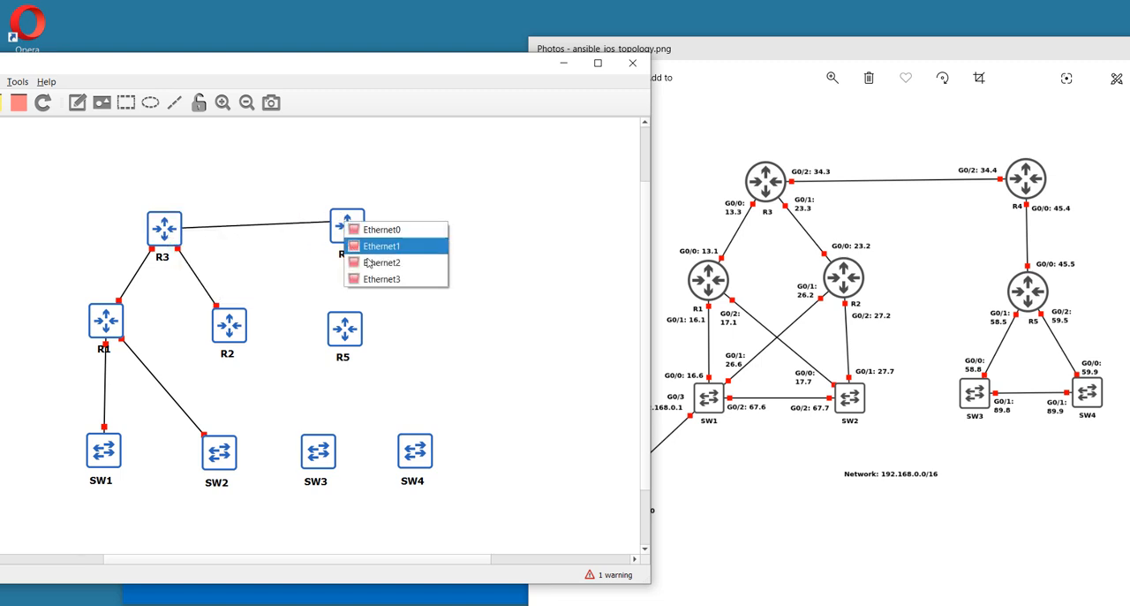
{"action": "left_click", "coordinate": [370, 262]}
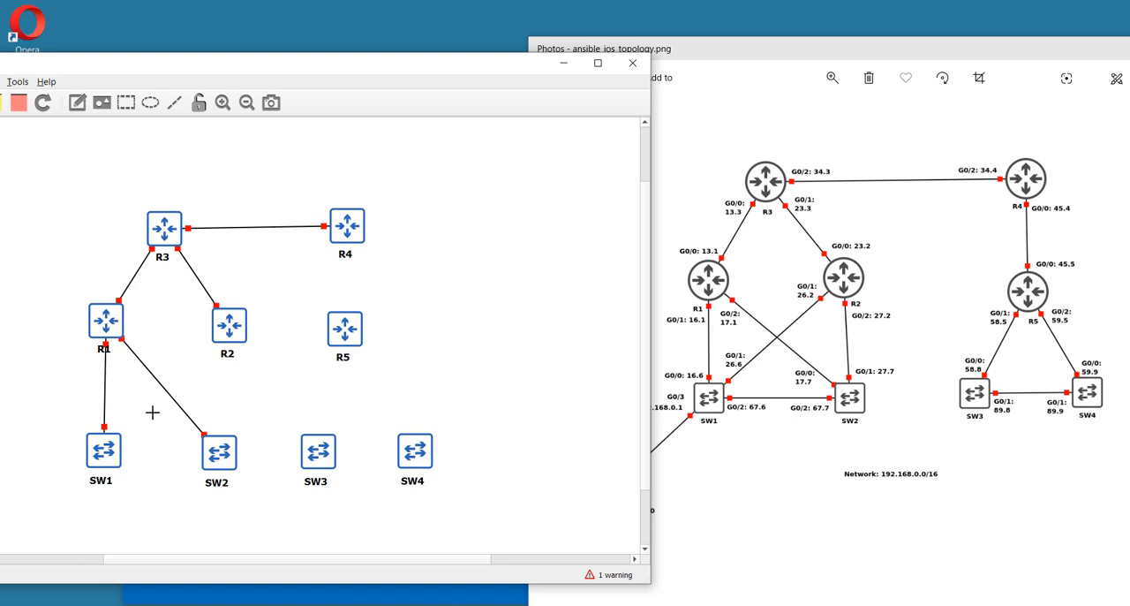
Link Ethernet2 on SW1 to Ethernet2 on SW2
{"action": "left_click", "coordinate": [106, 451]}
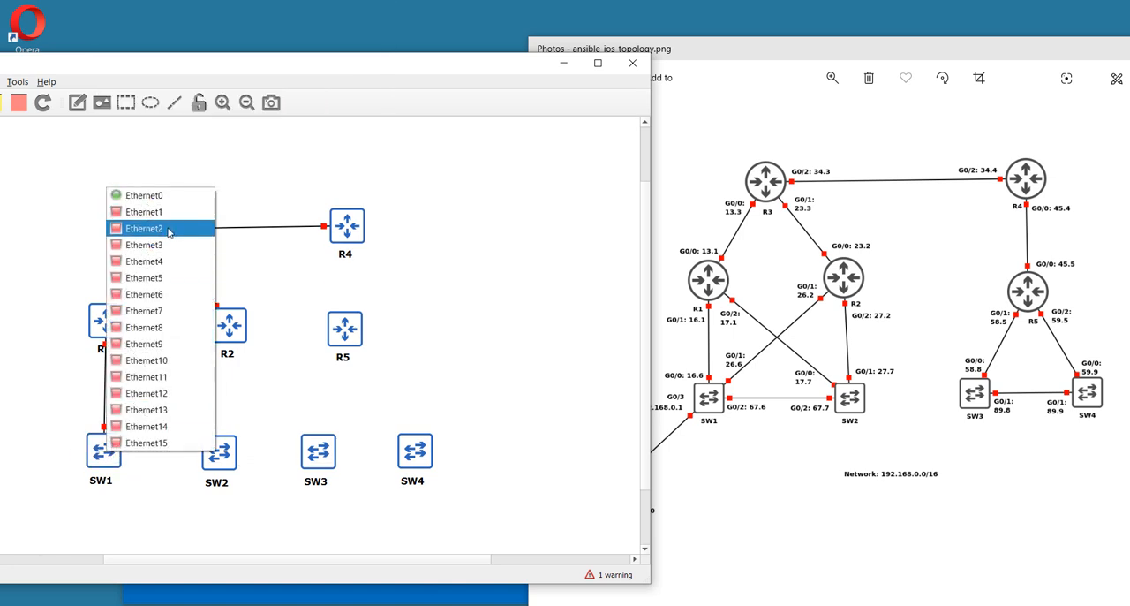
{"action": "left_click", "coordinate": [171, 230]}
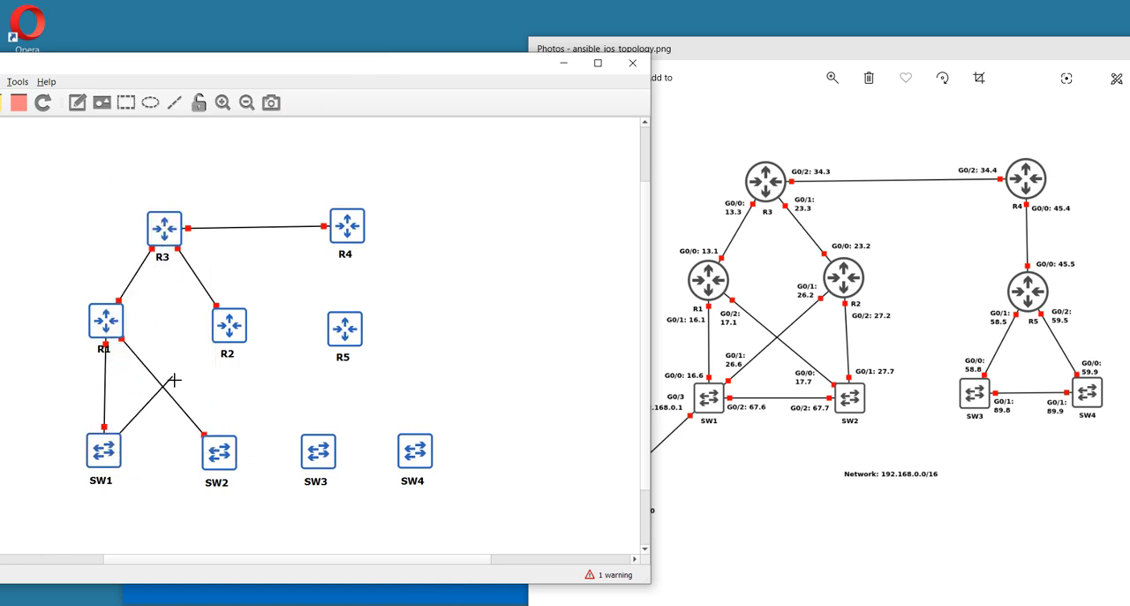
{"action": "left_click", "coordinate": [215, 451]}
{"action": "left_click", "coordinate": [283, 230]}
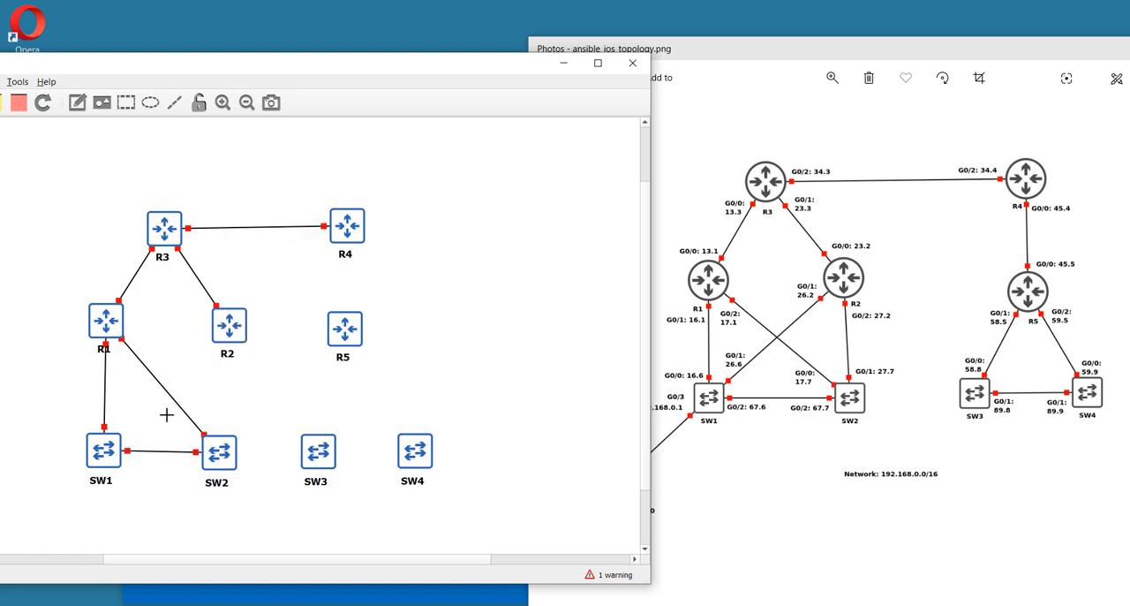
Link Ethernet1 on SW1 to Ethernet1 on R2
{"action": "left_click", "coordinate": [106, 449]}
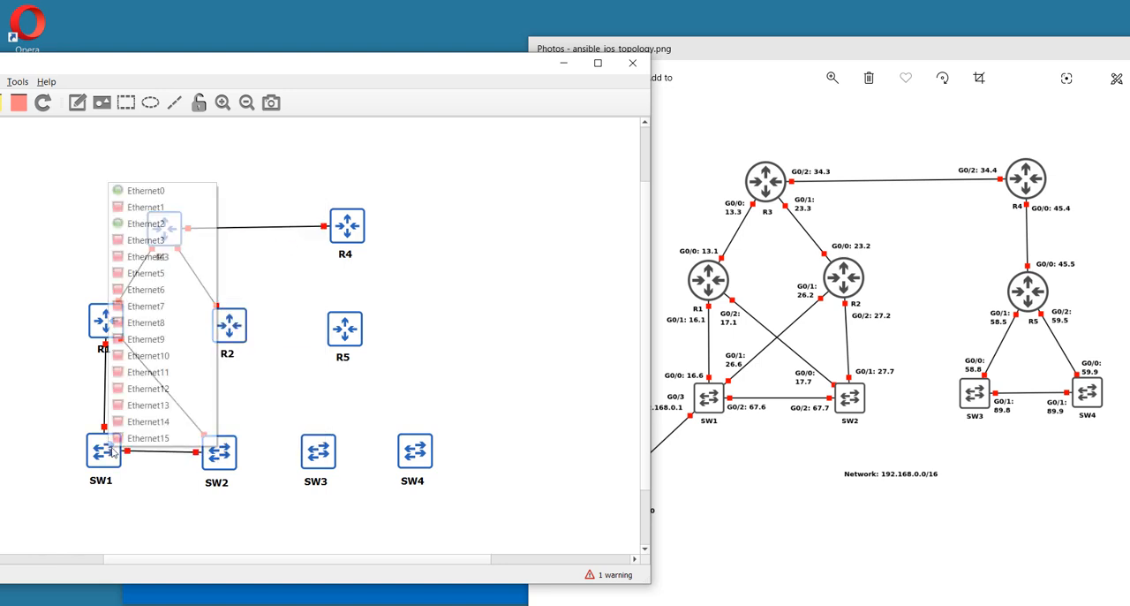
{"action": "left_click", "coordinate": [168, 208]}
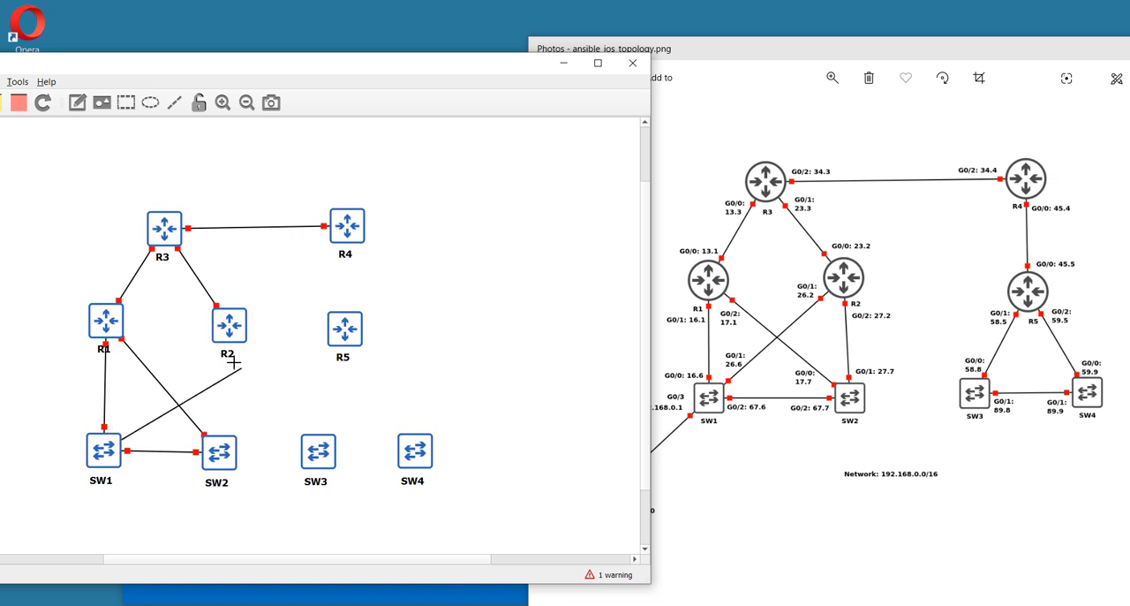
{"action": "left_click", "coordinate": [226, 326]}
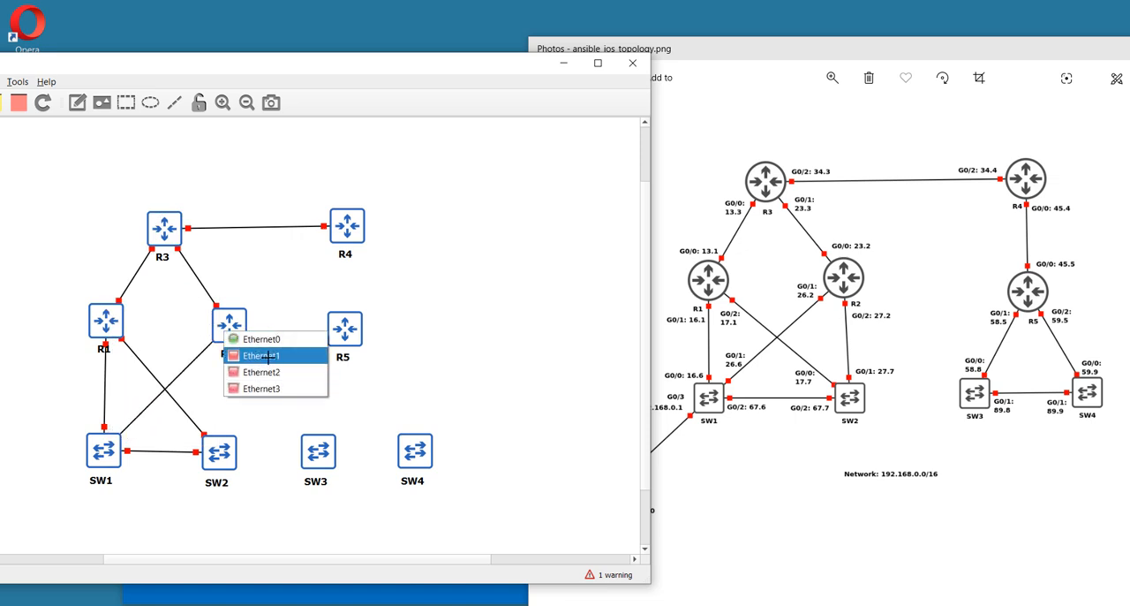
{"action": "left_click", "coordinate": [266, 356]}
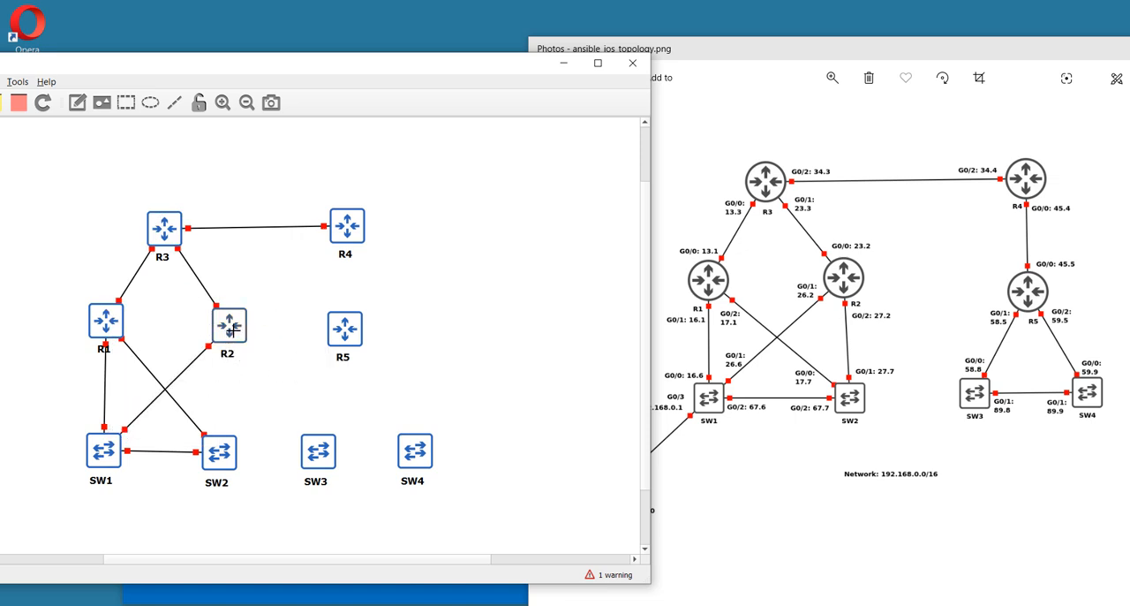
Link R2 to Ethernet1 on SW2
{"action": "left_click", "coordinate": [231, 331]}
{"action": "left_click", "coordinate": [245, 388]}
{"action": "left_click", "coordinate": [223, 452]}
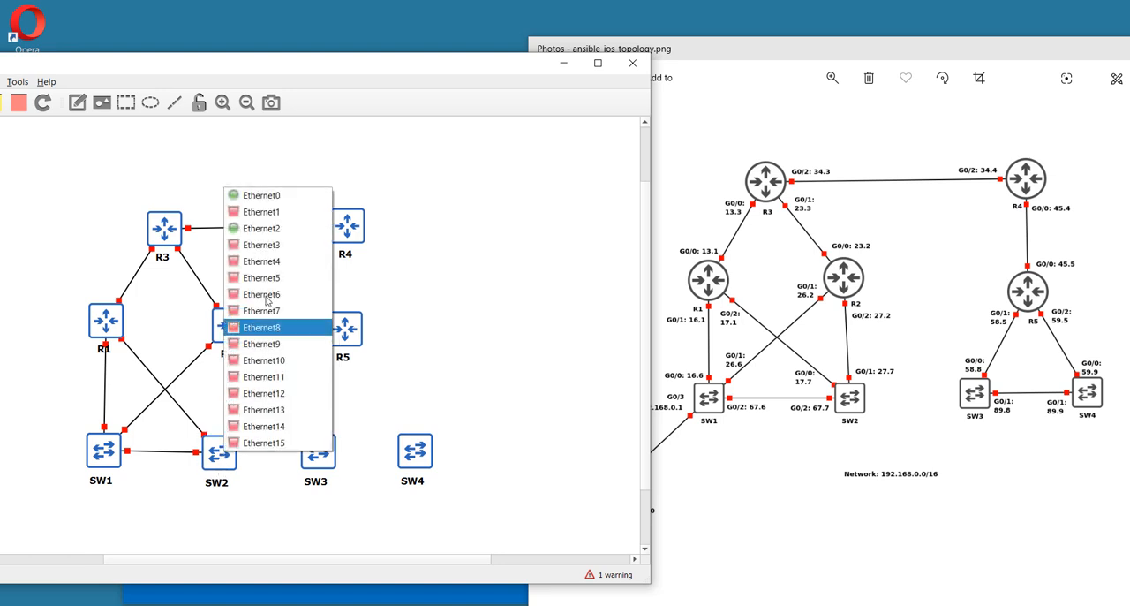
{"action": "left_click", "coordinate": [271, 216]}
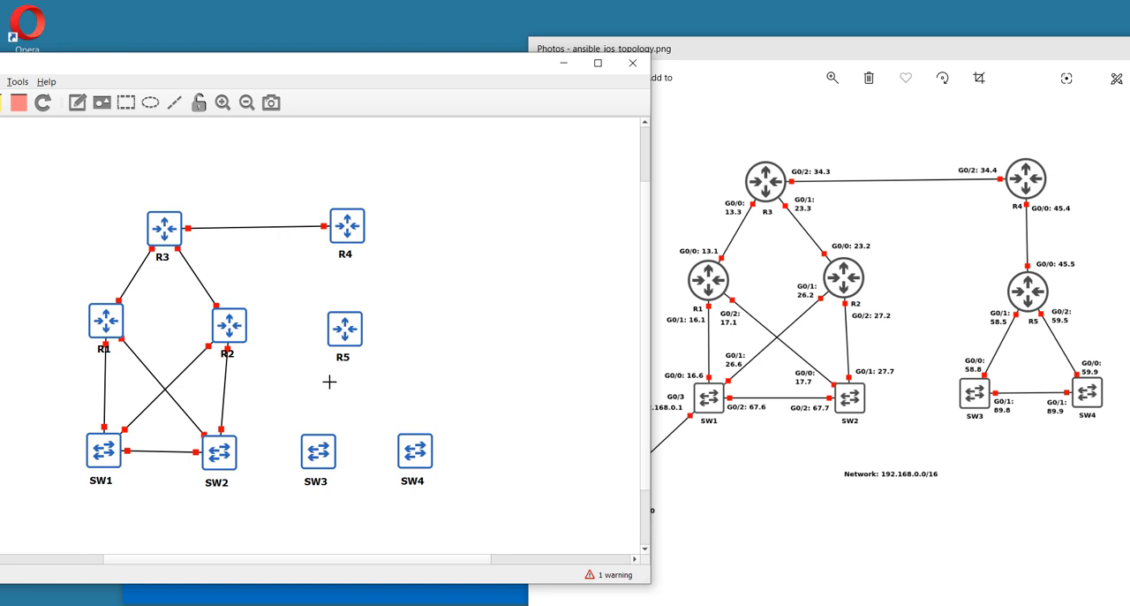
Link Ethernet0 on R4 to Ethernet0 on R5
{"action": "left_click", "coordinate": [344, 231]}
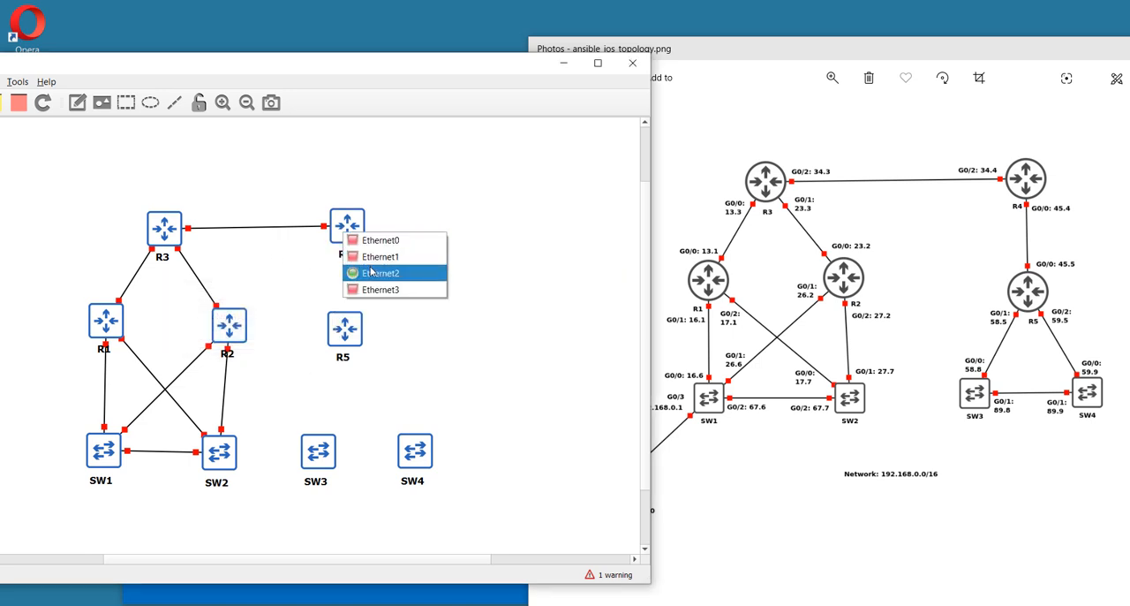
{"action": "left_click", "coordinate": [381, 240]}
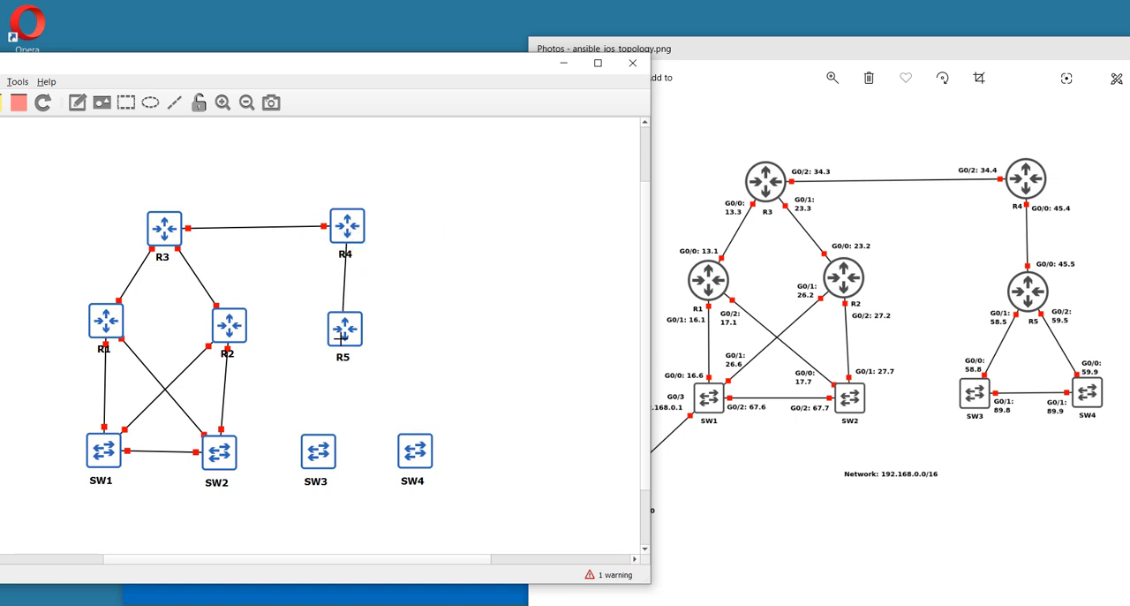
{"action": "left_click", "coordinate": [346, 341]}
{"action": "left_click", "coordinate": [346, 345]}
Link Ethernet1 on R5 to Ethernet0 on SW3
{"action": "left_click", "coordinate": [342, 343]}
{"action": "left_click", "coordinate": [373, 363]}
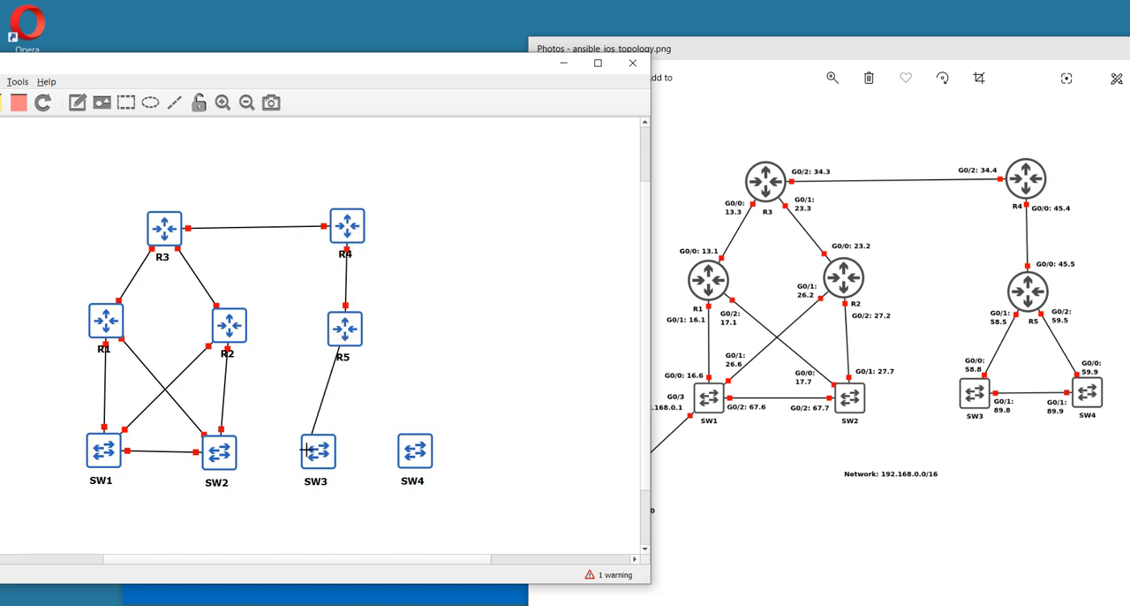
{"action": "left_click", "coordinate": [305, 452]}
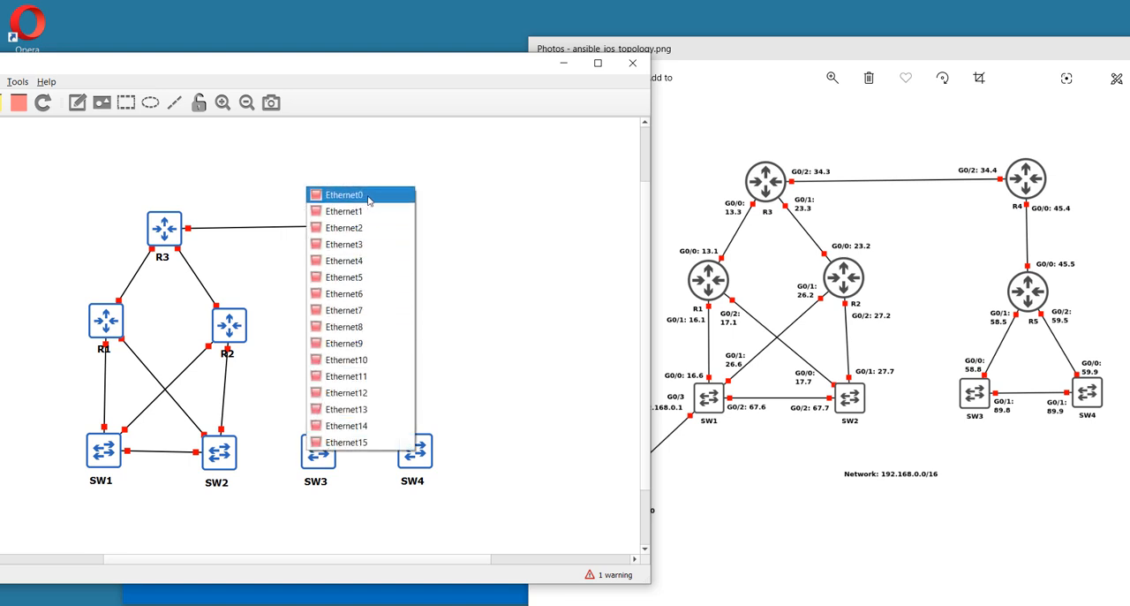
{"action": "left_click", "coordinate": [370, 196]}
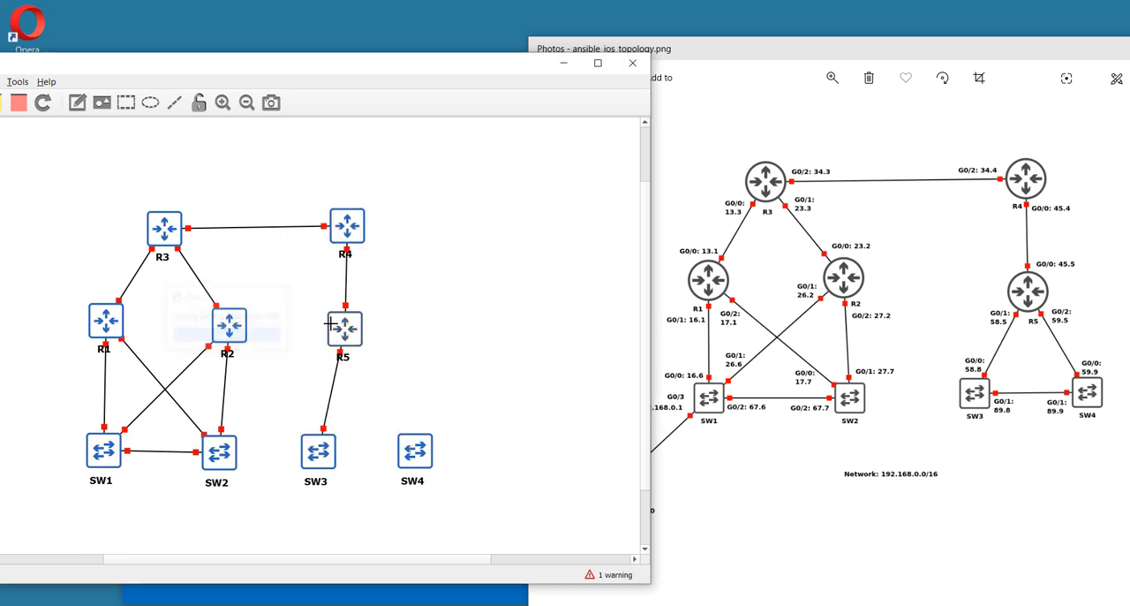
Link Ethernet2 on R5 to Ethernet0 on SW4 and leave link-adding mode
{"action": "left_click", "coordinate": [345, 330]}
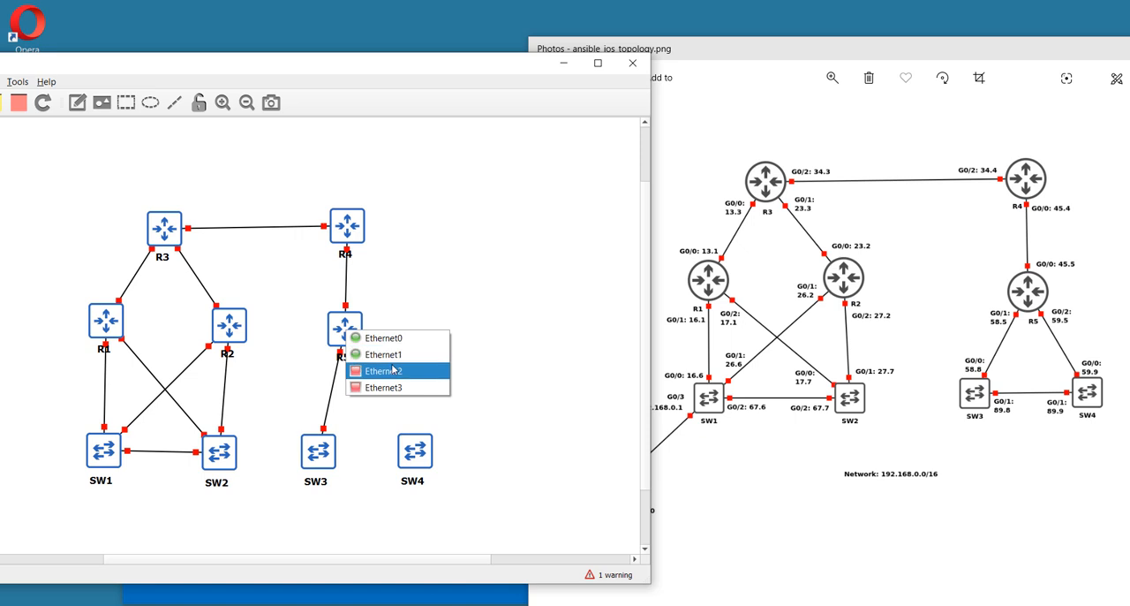
{"action": "left_click", "coordinate": [384, 370]}
{"action": "left_click", "coordinate": [408, 442]}
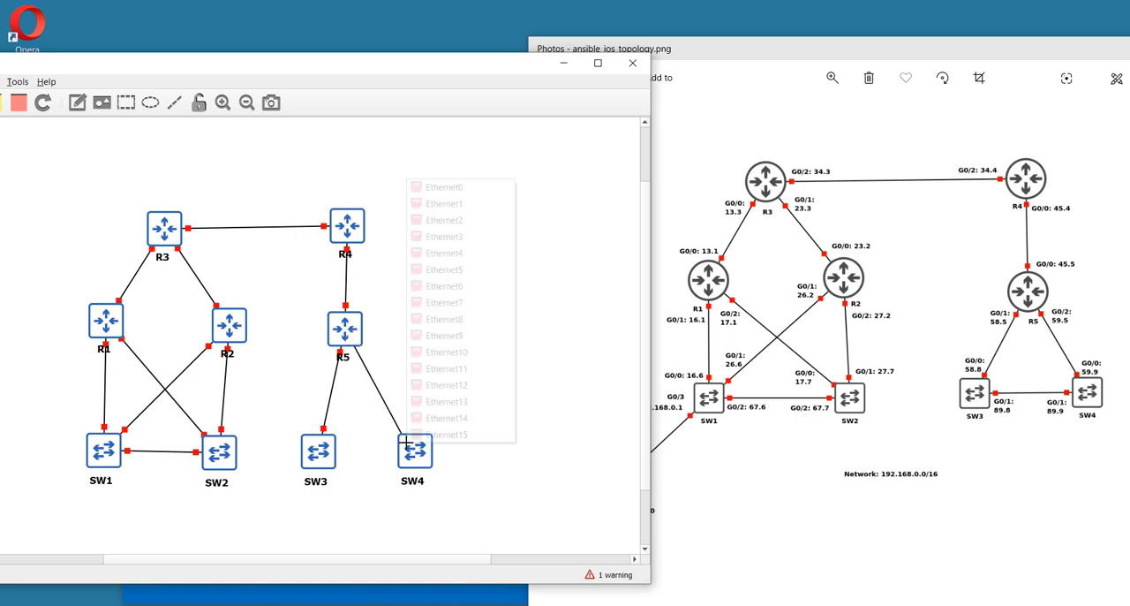
{"action": "left_click", "coordinate": [433, 189]}
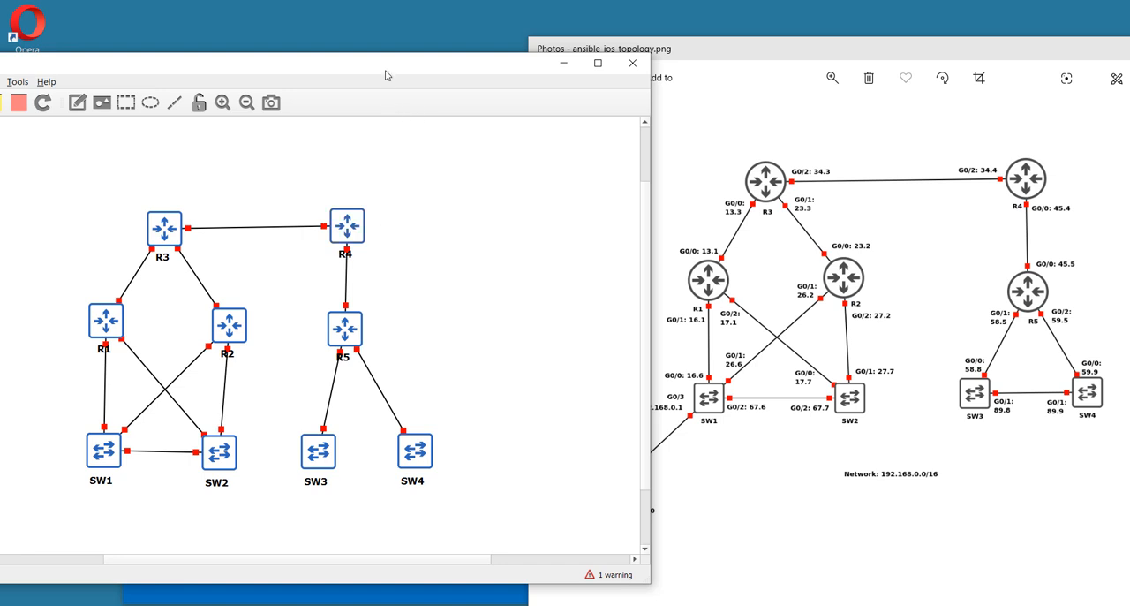
{"action": "left_click_drag", "start_coordinate": [386, 71], "coordinate": [669, 61]}
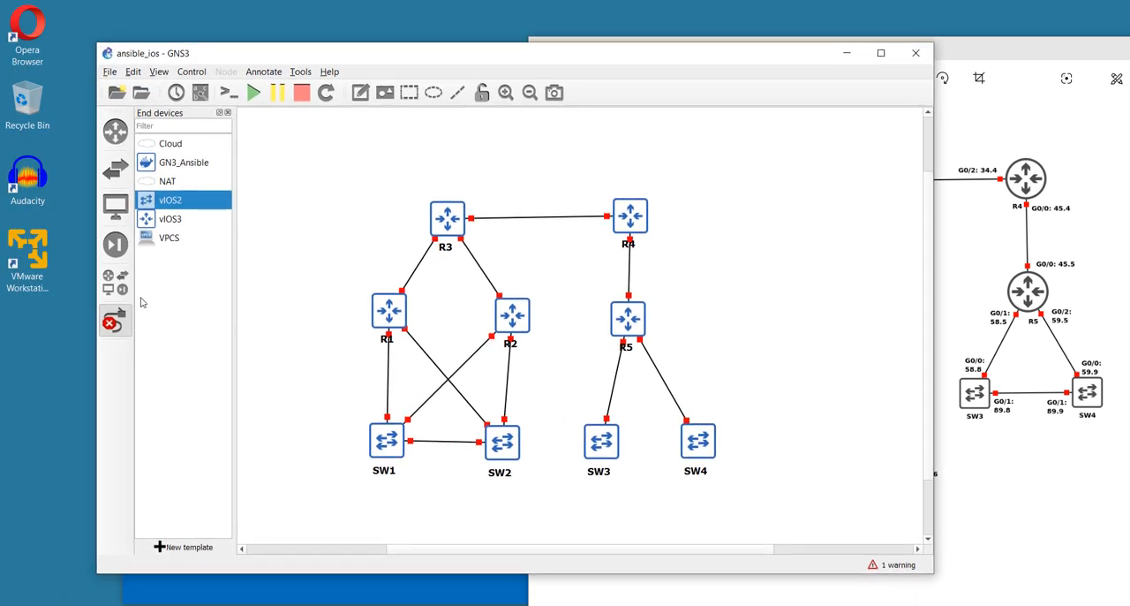
{"action": "left_click", "coordinate": [120, 327]}
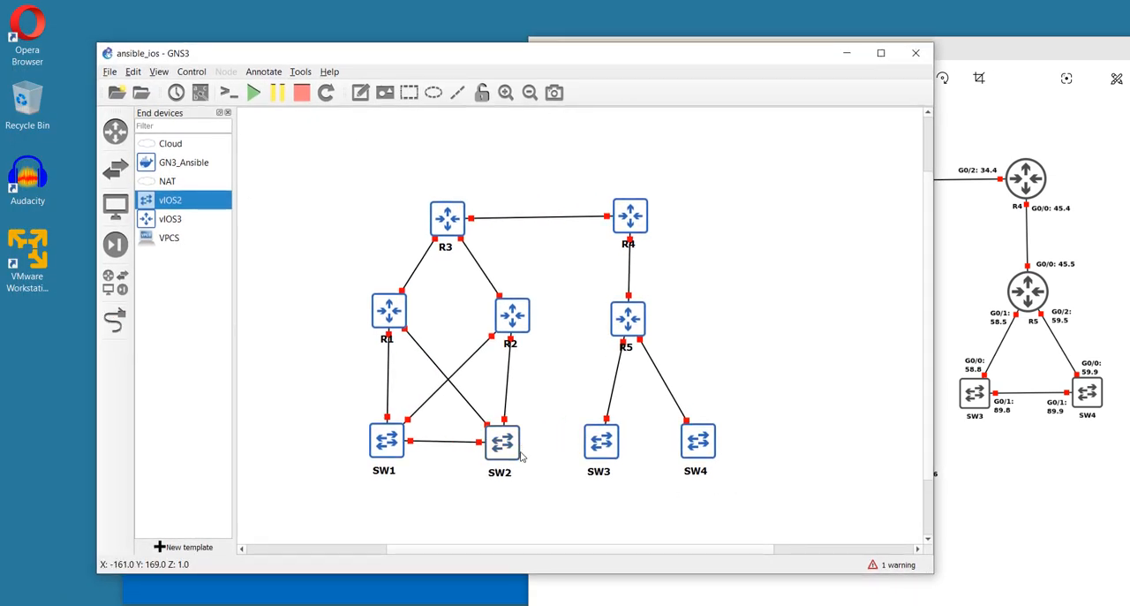
Shift SW2 directly beneath R2 and level with SW1, and move R5's label to the right side of its icon
{"action": "left_click_drag", "start_coordinate": [507, 451], "coordinate": [515, 447]}
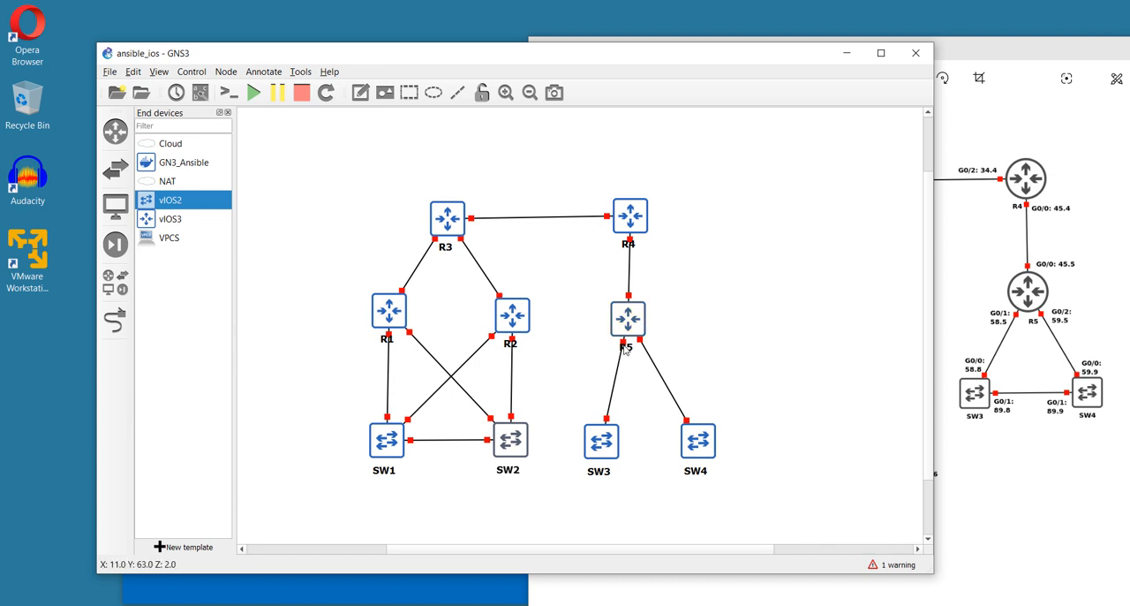
{"action": "left_click_drag", "start_coordinate": [624, 349], "coordinate": [654, 322]}
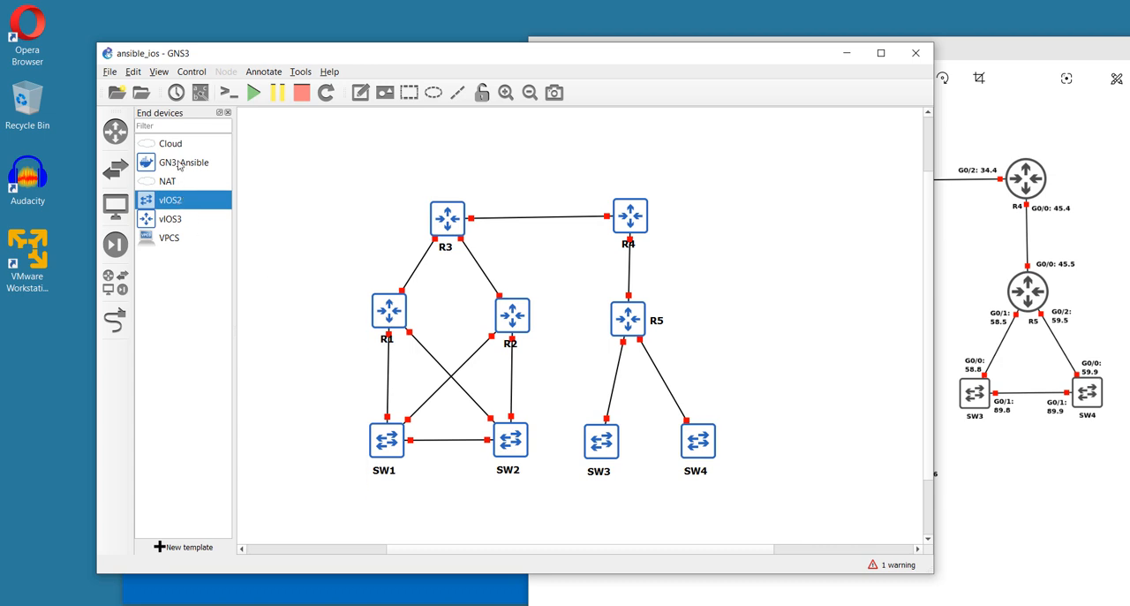
Add a GN3_Ansible container below and to the left of SW1, with hostname ansible and its label beneath the icon
{"action": "left_click_drag", "start_coordinate": [179, 165], "coordinate": [283, 474]}
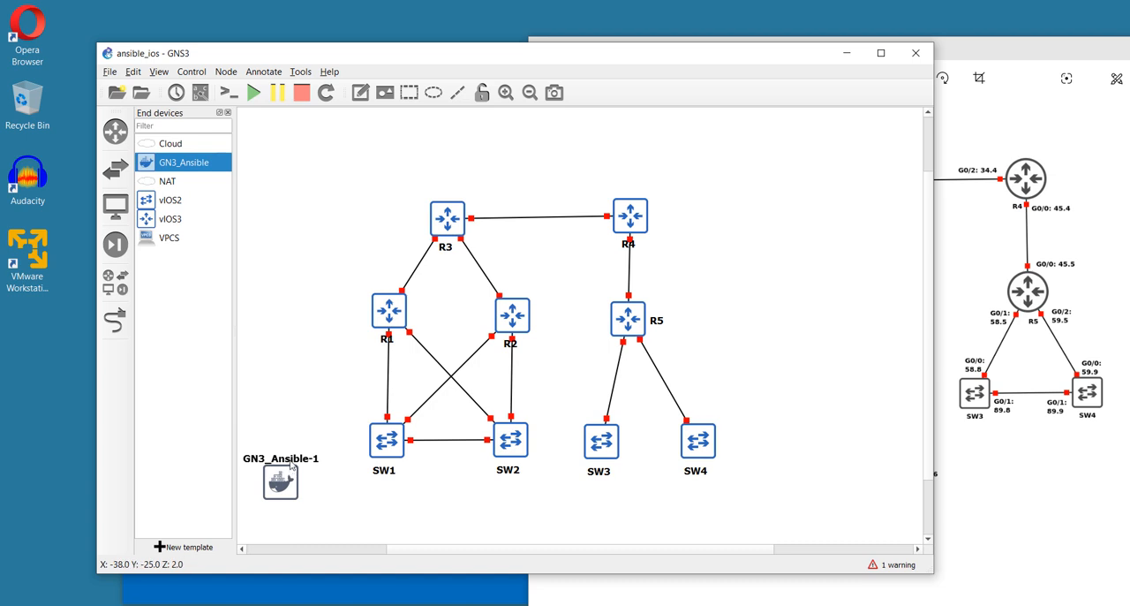
{"action": "double_click", "coordinate": [293, 460]}
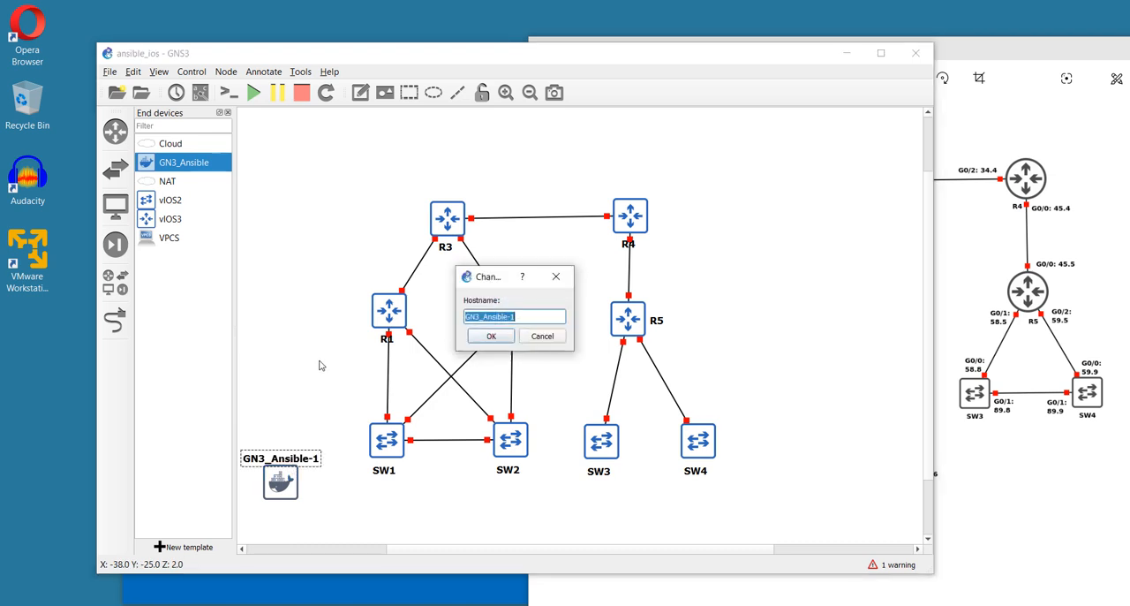
{"action": "type", "text": "ansible"}
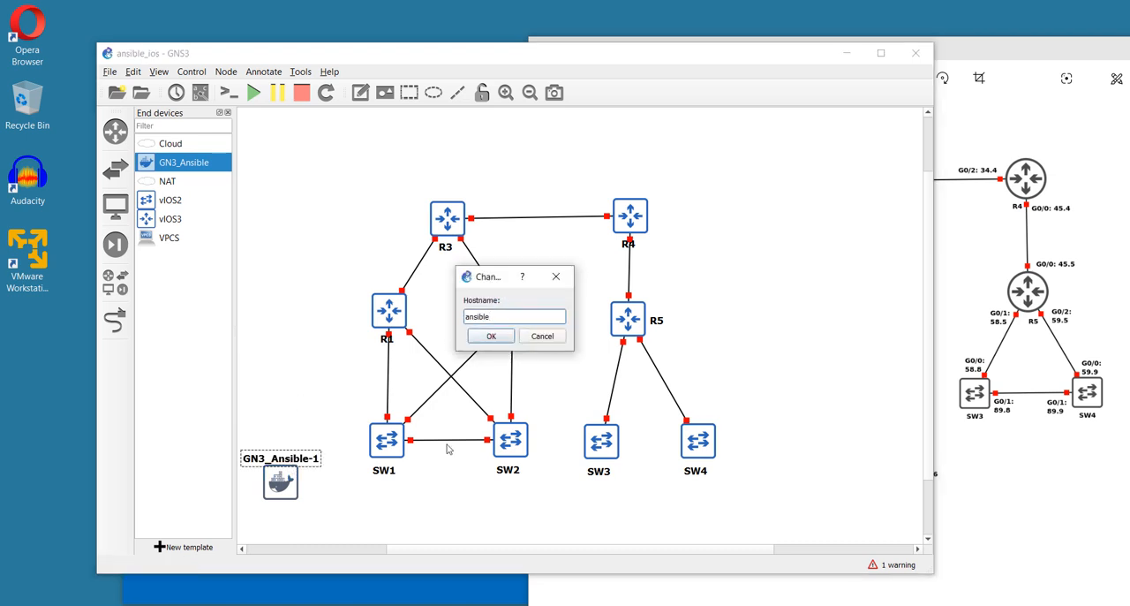
{"action": "left_click", "coordinate": [496, 338]}
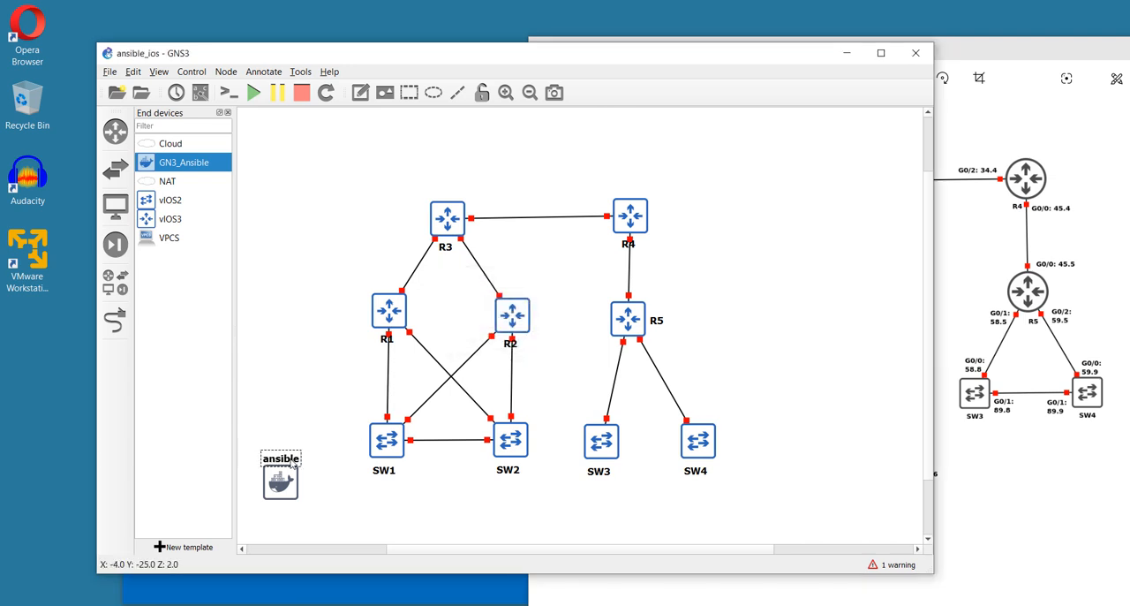
{"action": "left_click_drag", "start_coordinate": [297, 457], "coordinate": [291, 509]}
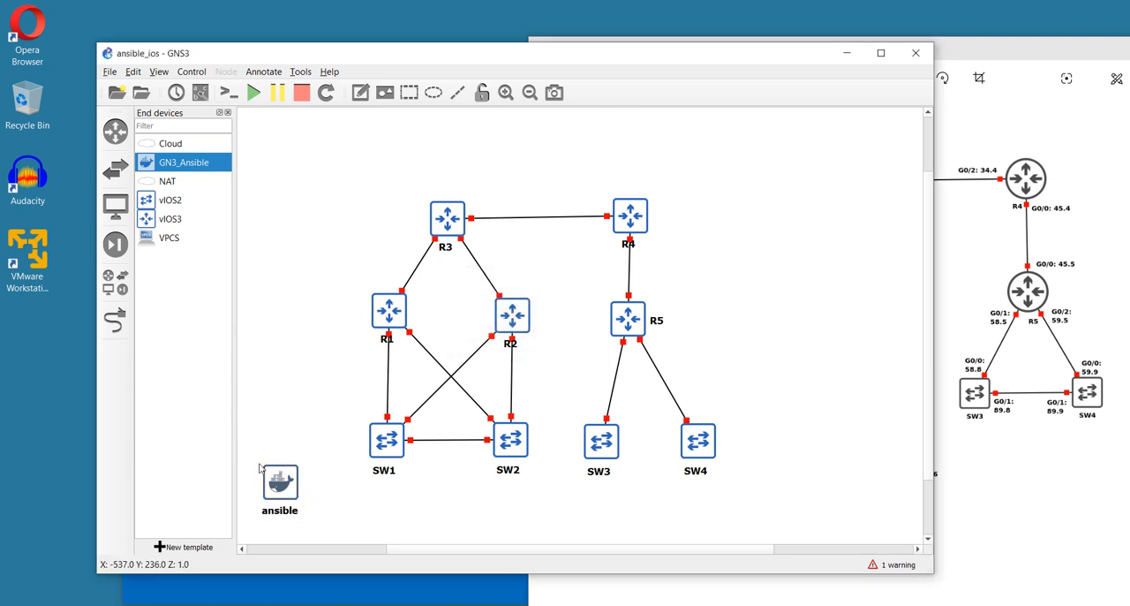
Link eth0 on the ansible container to a free Ethernet port on SW1 and leave link-adding mode
{"action": "left_click", "coordinate": [115, 319]}
{"action": "left_click", "coordinate": [275, 482]}
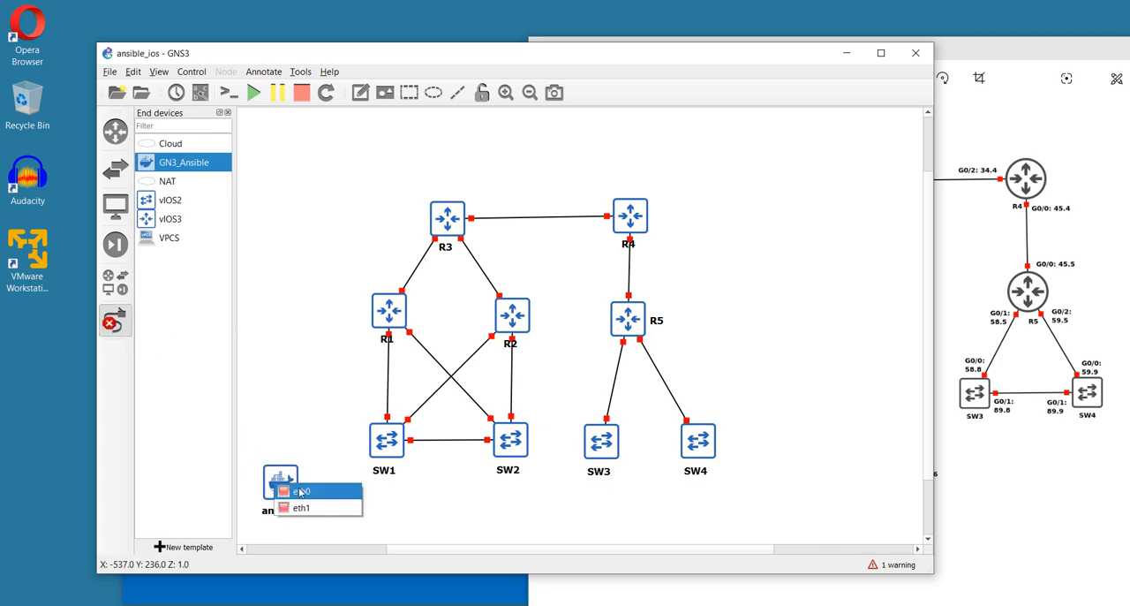
{"action": "left_click", "coordinate": [302, 491]}
{"action": "left_click", "coordinate": [386, 439]}
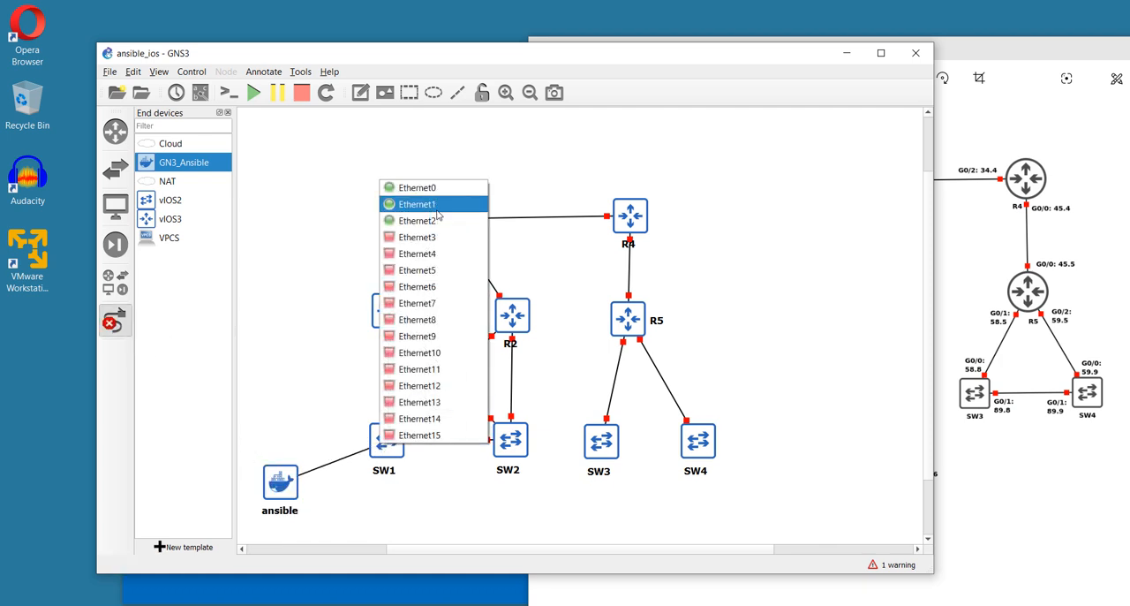
{"action": "left_click", "coordinate": [438, 247]}
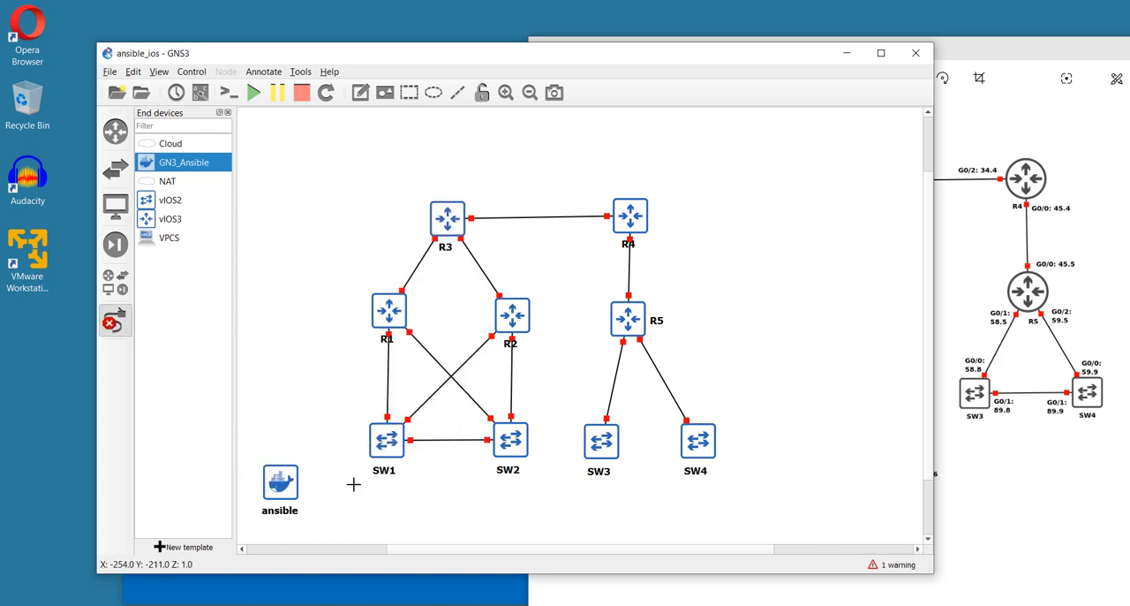
{"action": "left_click", "coordinate": [115, 320]}
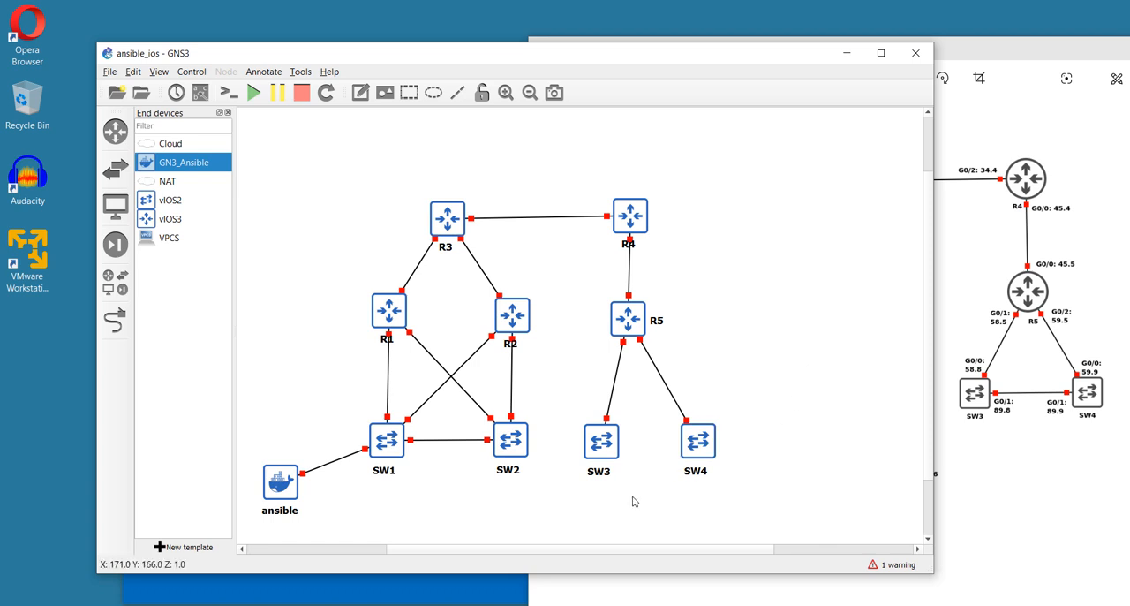
Start the SW1, R1 and ansible nodes one by one
{"action": "right_click", "coordinate": [389, 455]}
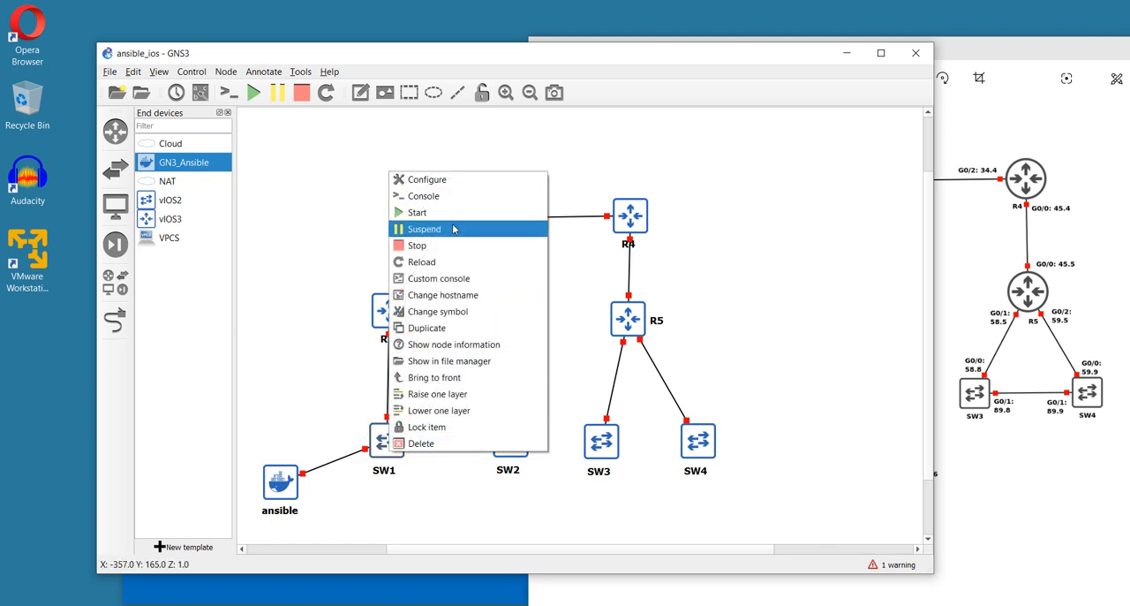
{"action": "left_click", "coordinate": [463, 213]}
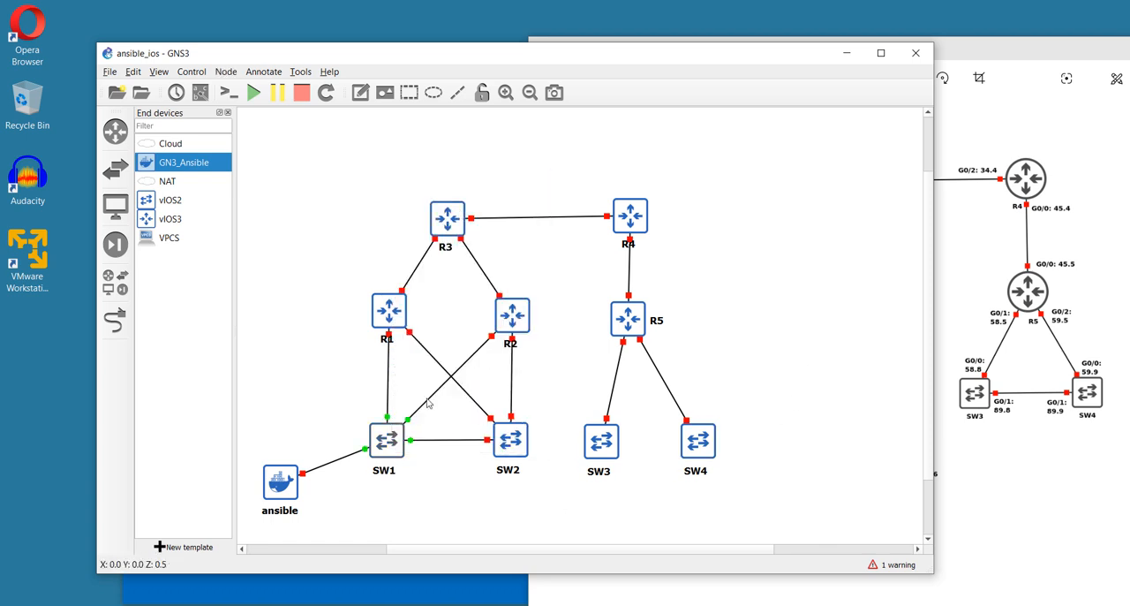
{"action": "right_click", "coordinate": [391, 311]}
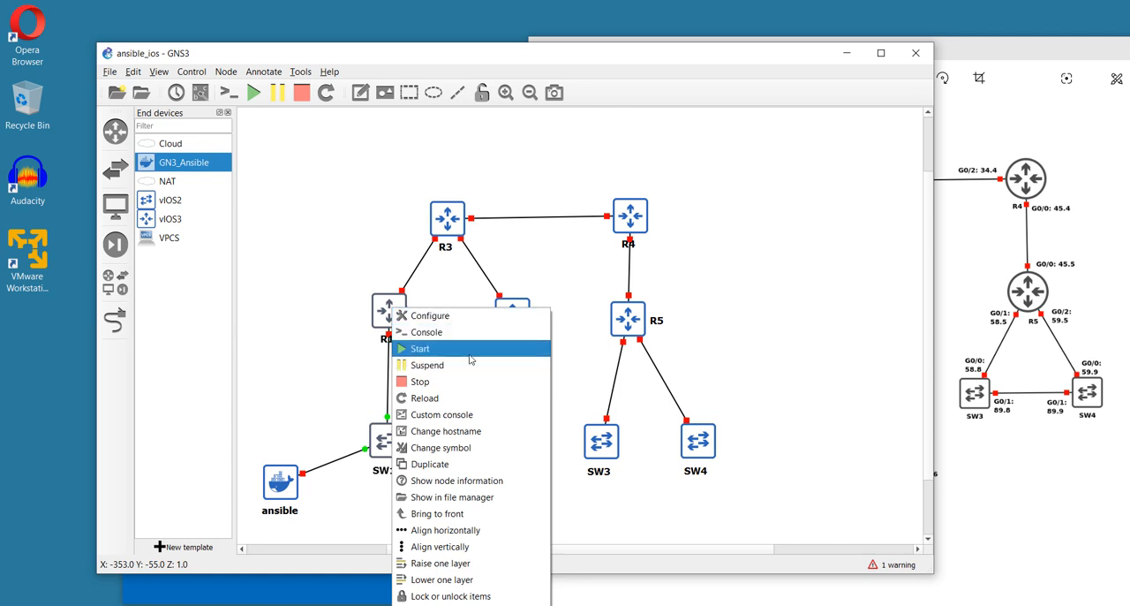
{"action": "left_click", "coordinate": [471, 346]}
{"action": "right_click", "coordinate": [274, 497]}
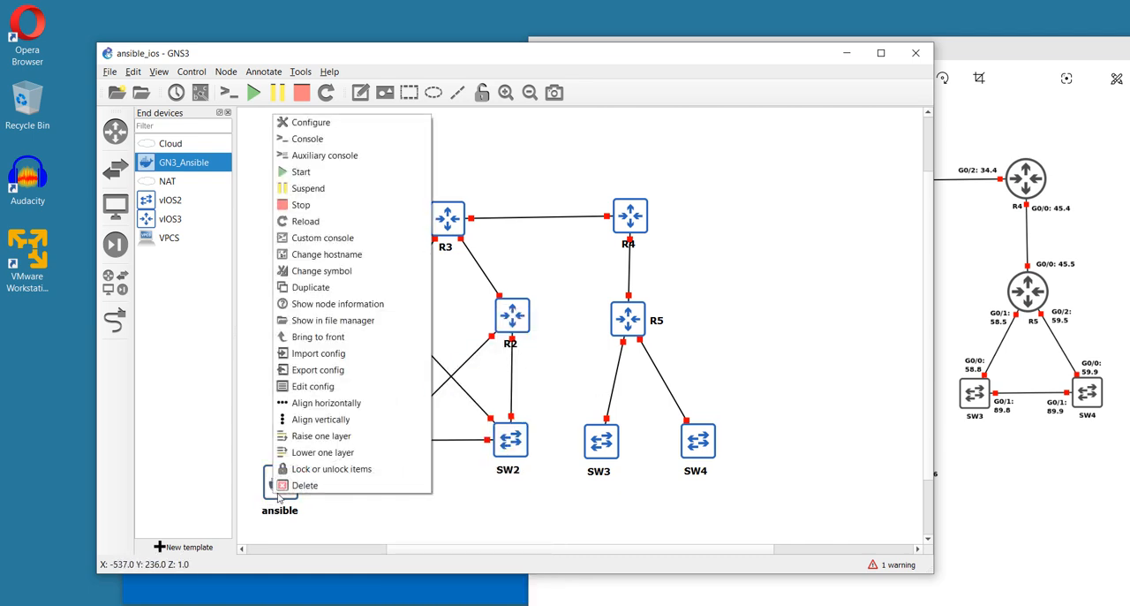
{"action": "left_click", "coordinate": [361, 174]}
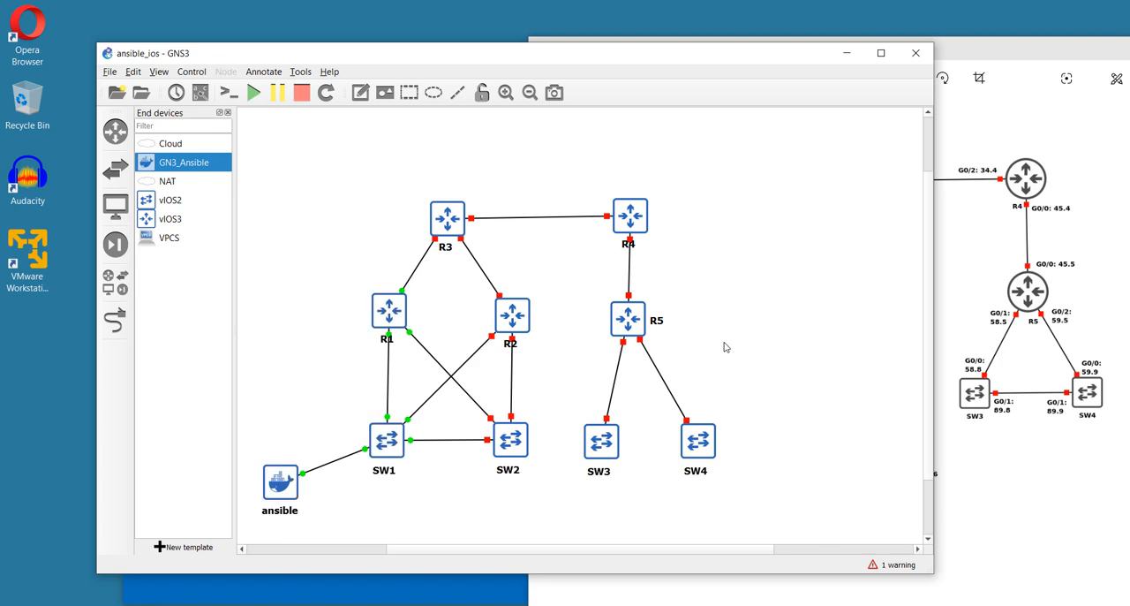
Open the consoles of R1, SW1 and ansible together, and answer no to R1's initial configuration dialog
{"action": "left_click_drag", "start_coordinate": [248, 283], "coordinate": [415, 528]}
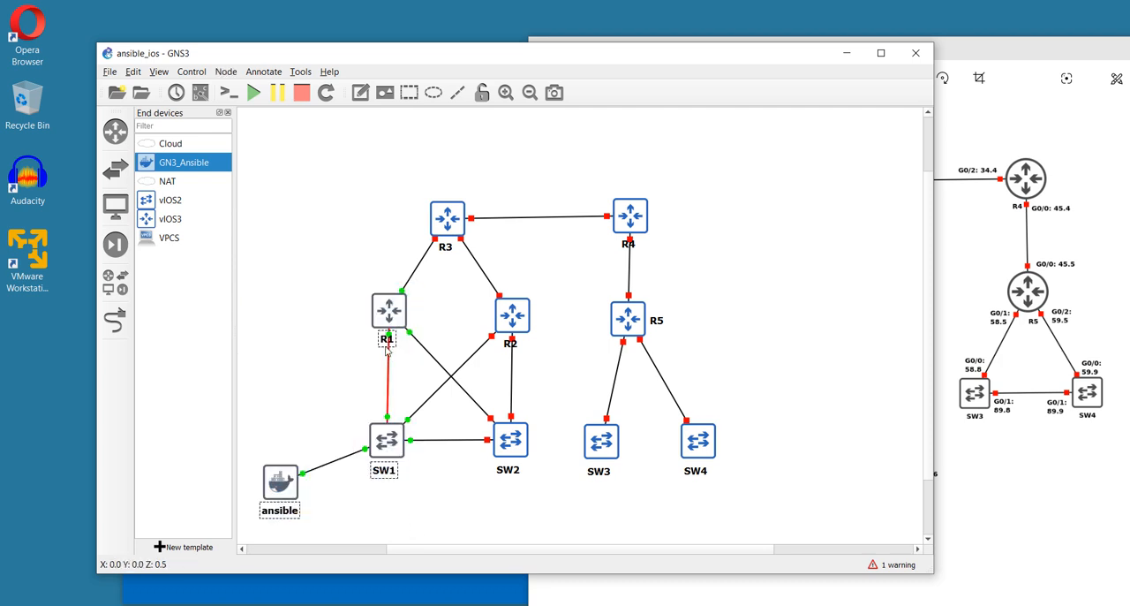
{"action": "right_click", "coordinate": [390, 312]}
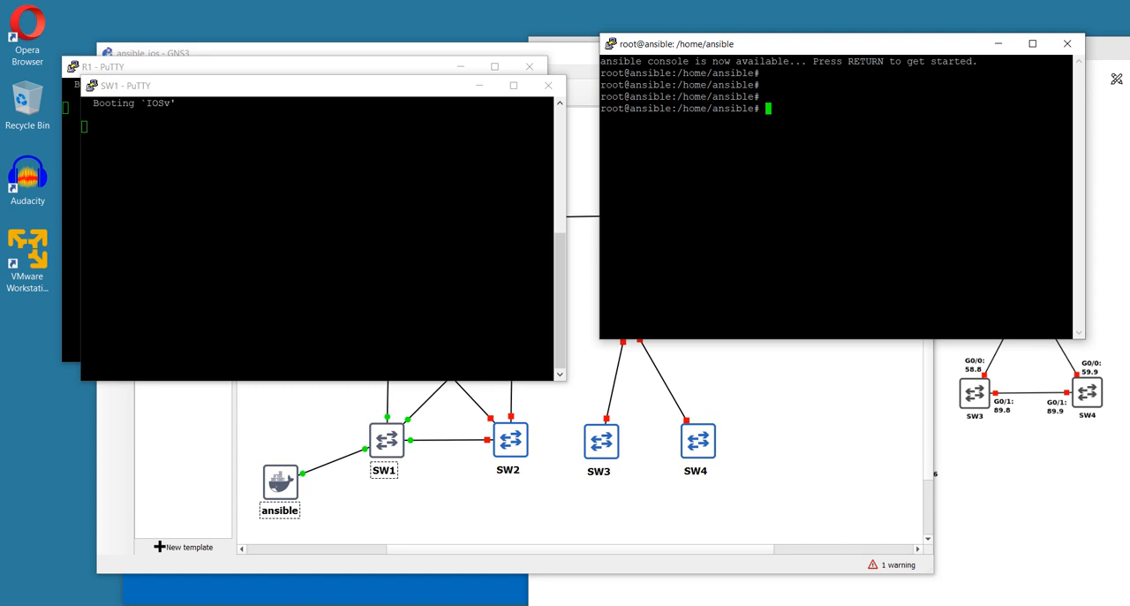
{"action": "left_click", "coordinate": [335, 230]}
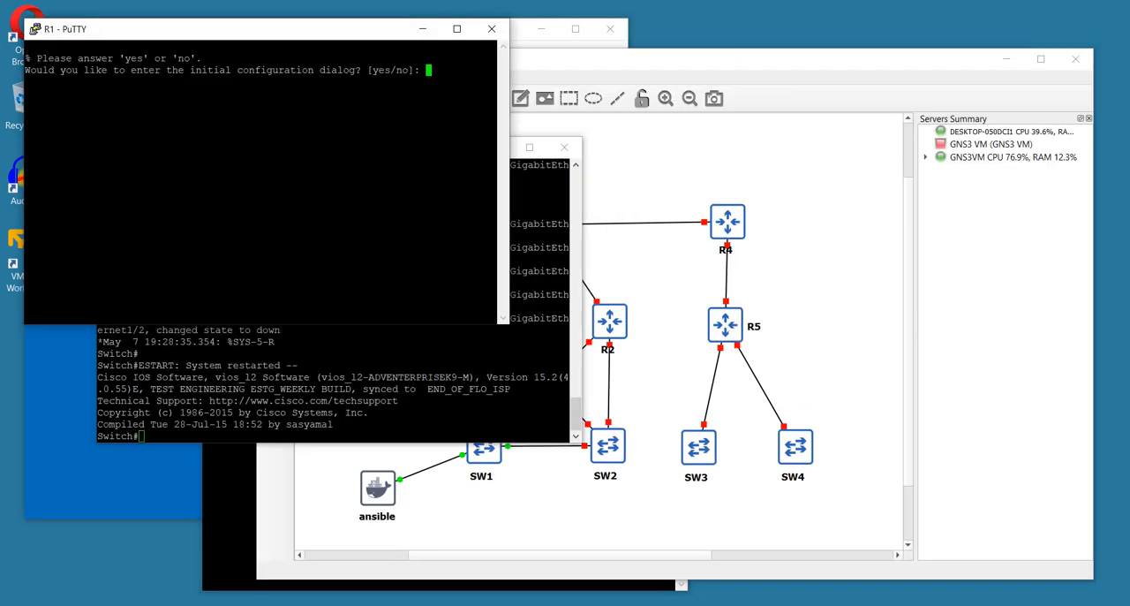
{"action": "type", "text": "no"}
{"action": "key", "text": "Return"}
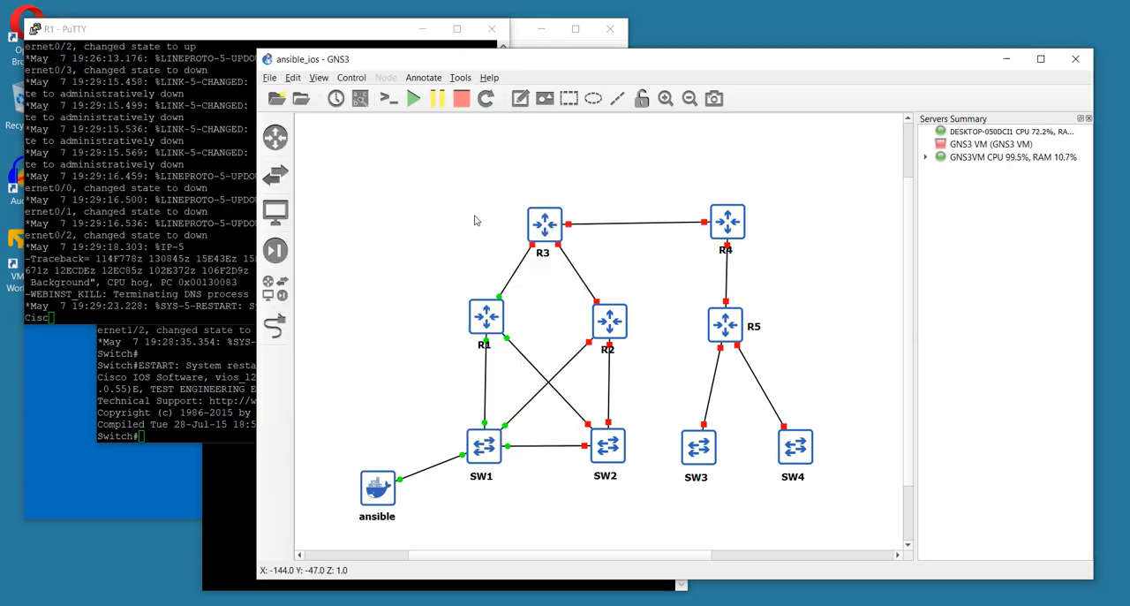
Check the QEMU VM group configuration of all routers and switches, cancel it without changes, and clear the node selection
{"action": "left_click_drag", "start_coordinate": [431, 185], "coordinate": [872, 540]}
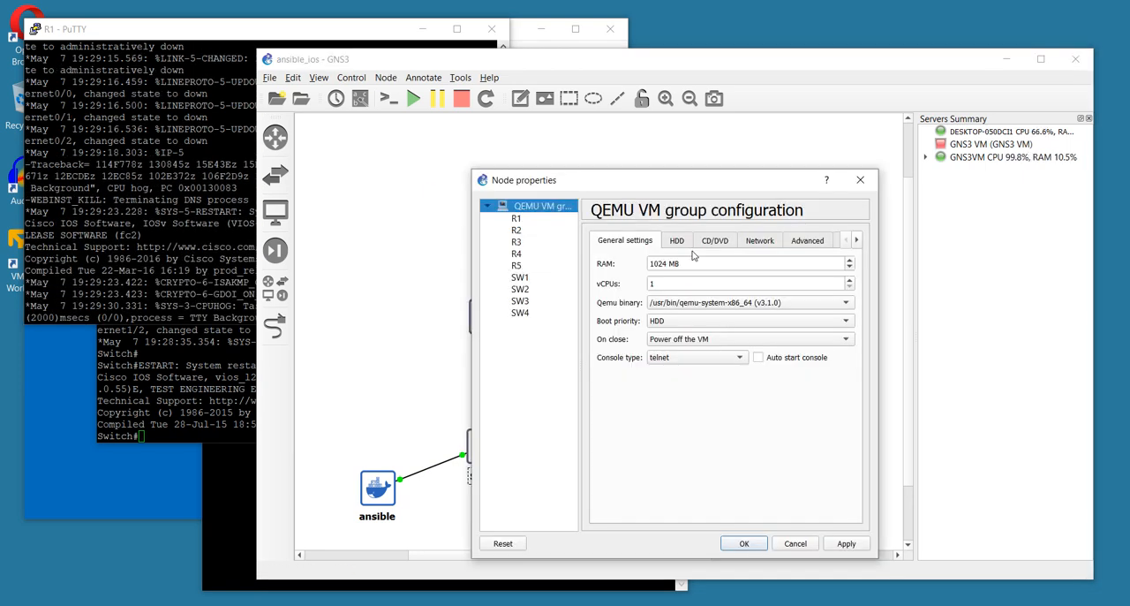
{"action": "left_click", "coordinate": [797, 544]}
{"action": "left_click_drag", "start_coordinate": [400, 202], "coordinate": [869, 510]}
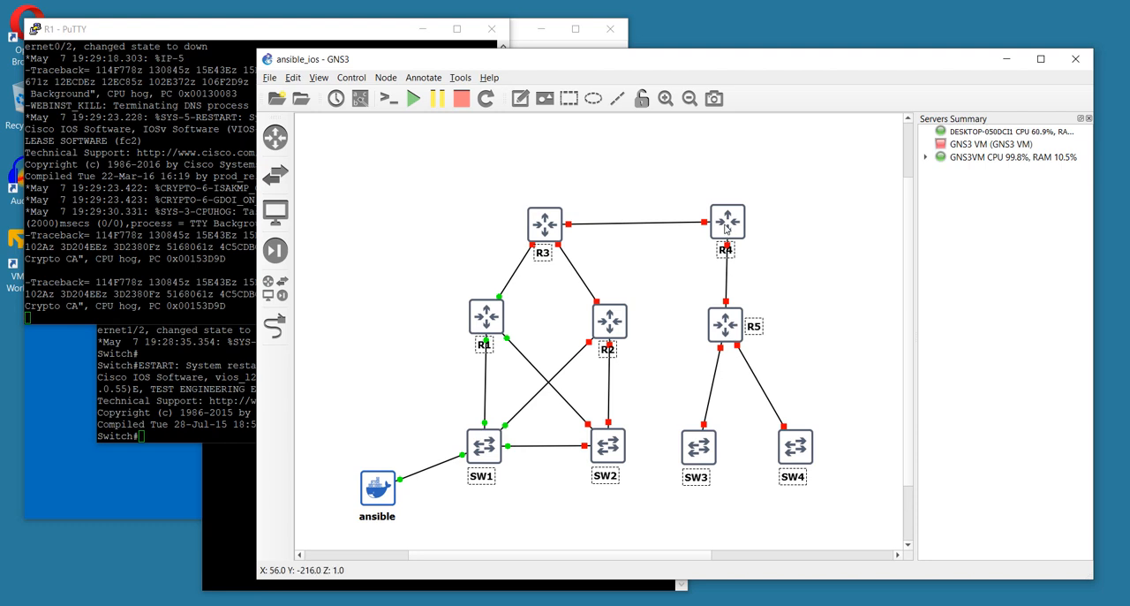
{"action": "right_click", "coordinate": [726, 226]}
{"action": "left_click", "coordinate": [757, 235]}
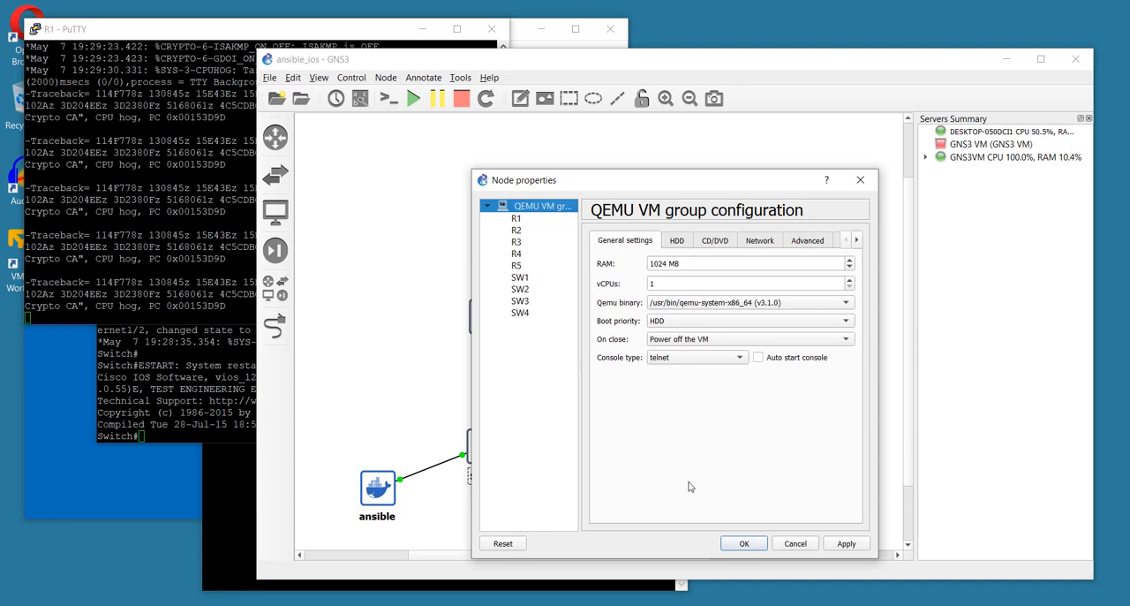
{"action": "left_click", "coordinate": [793, 543]}
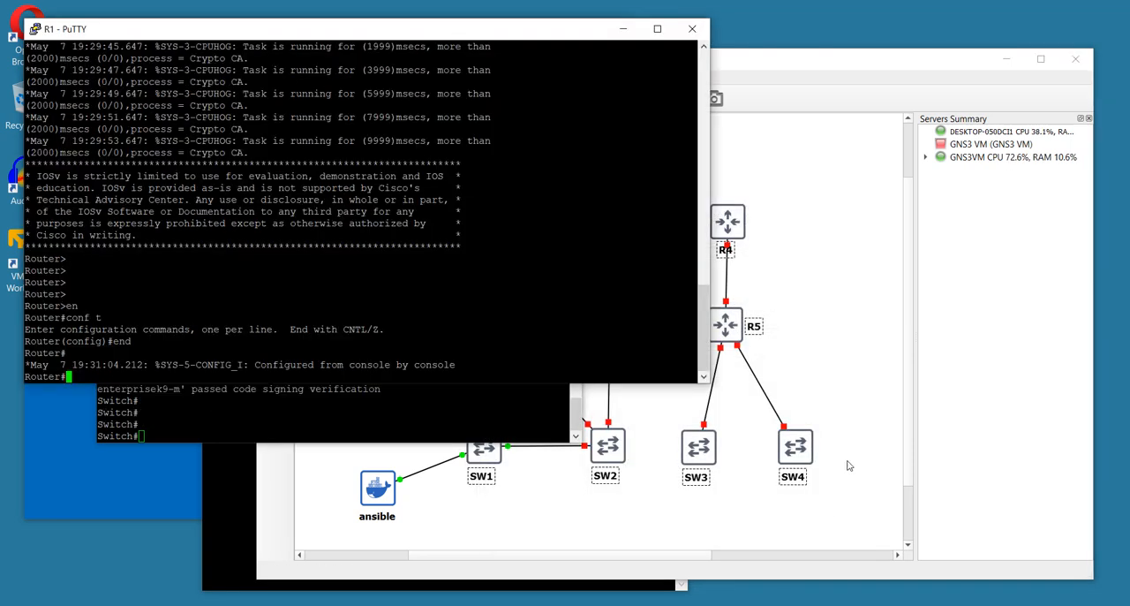
{"action": "left_click", "coordinate": [839, 388]}
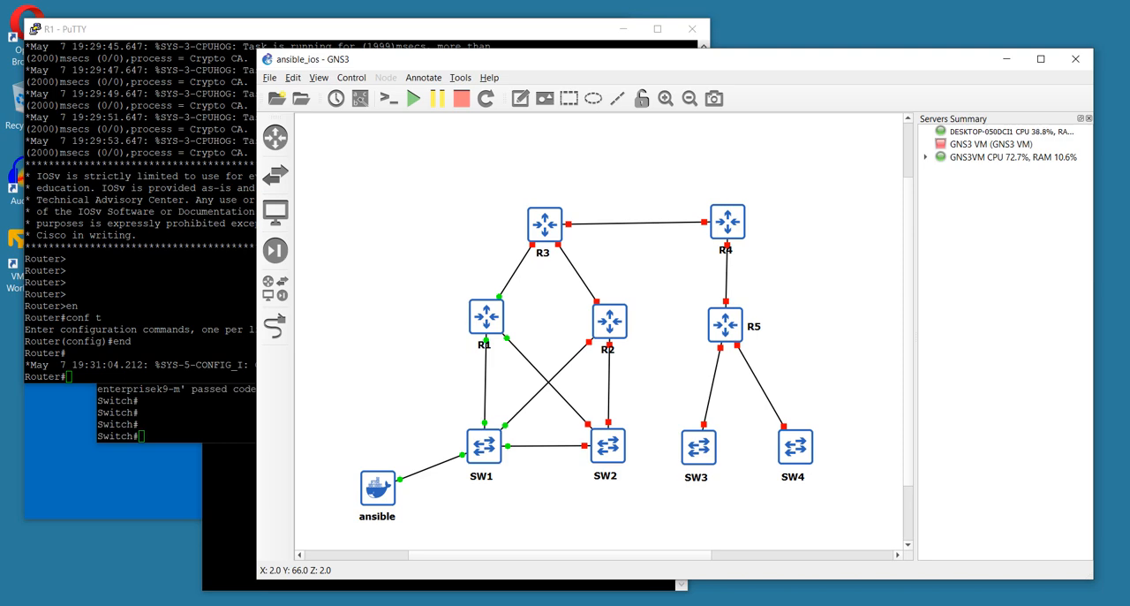
Switch to the Dockerfile in Notepad and examine its Ubuntu base image and /home/ansible working directory instructions
{"action": "mouse_move", "coordinate": [637, 605]}
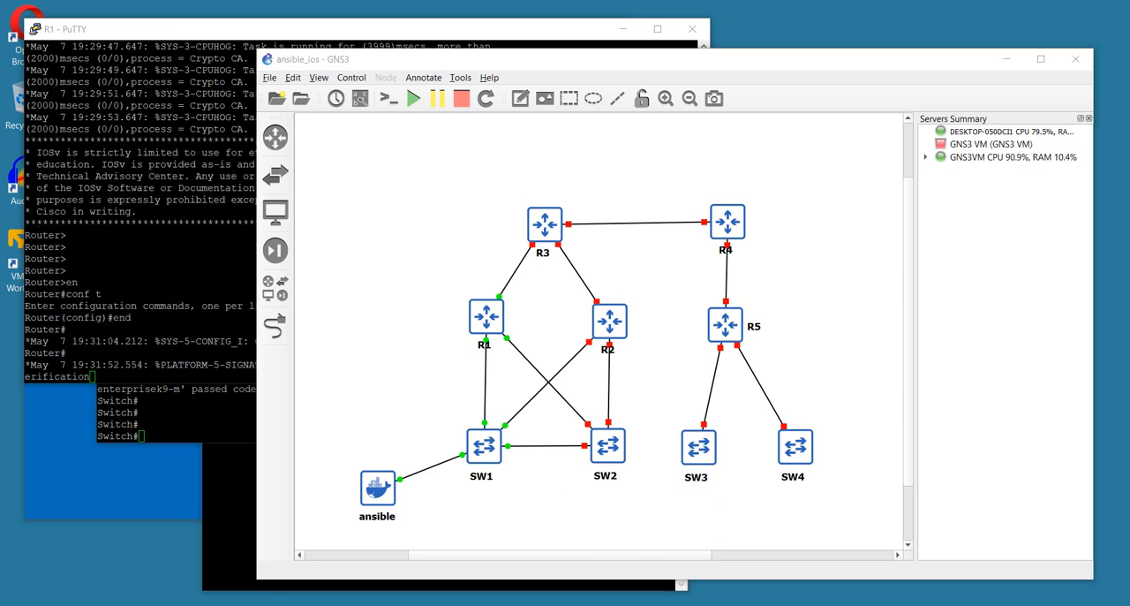
{"action": "left_click_drag", "start_coordinate": [1129, 231], "coordinate": [595, 142]}
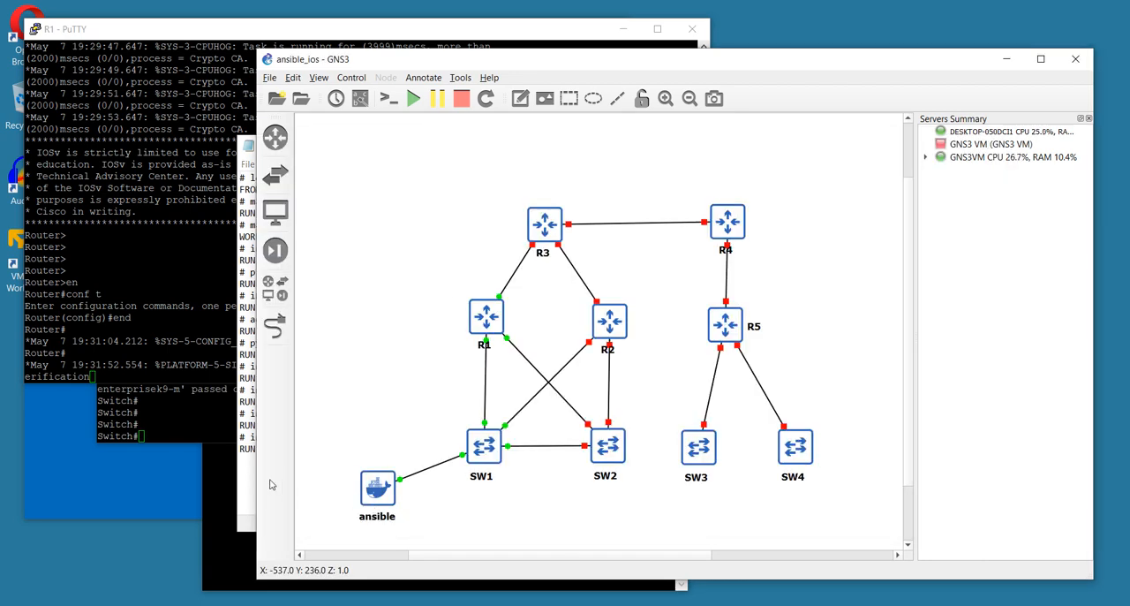
{"action": "left_click", "coordinate": [250, 465]}
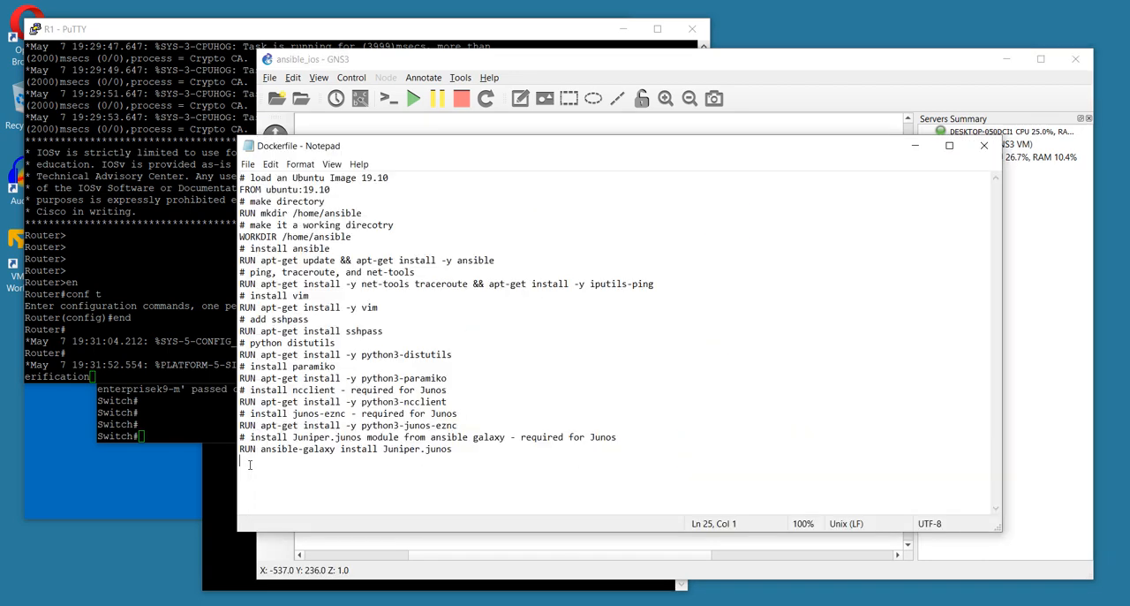
{"action": "left_click", "coordinate": [389, 178]}
{"action": "left_click_drag", "start_coordinate": [355, 175], "coordinate": [442, 181]}
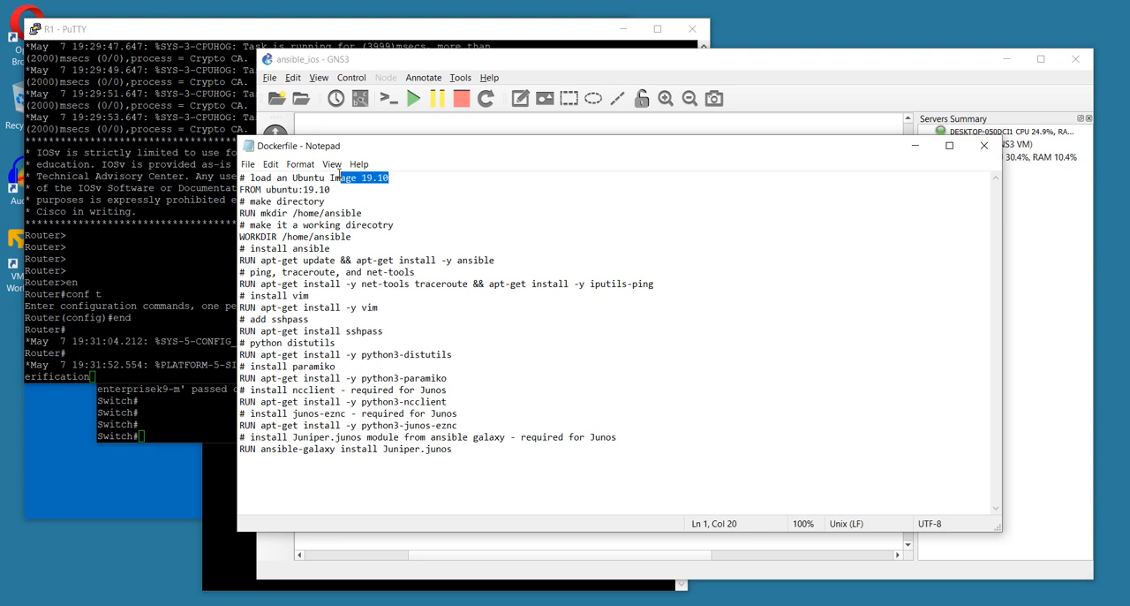
{"action": "left_click_drag", "start_coordinate": [287, 213], "coordinate": [362, 213]}
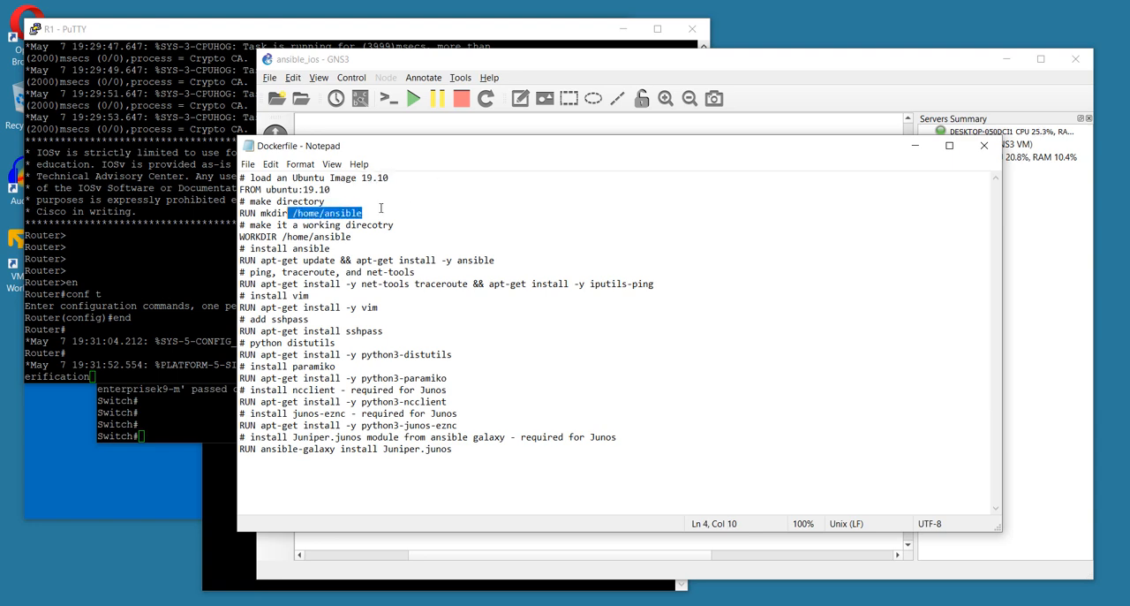
{"action": "left_click", "coordinate": [383, 212]}
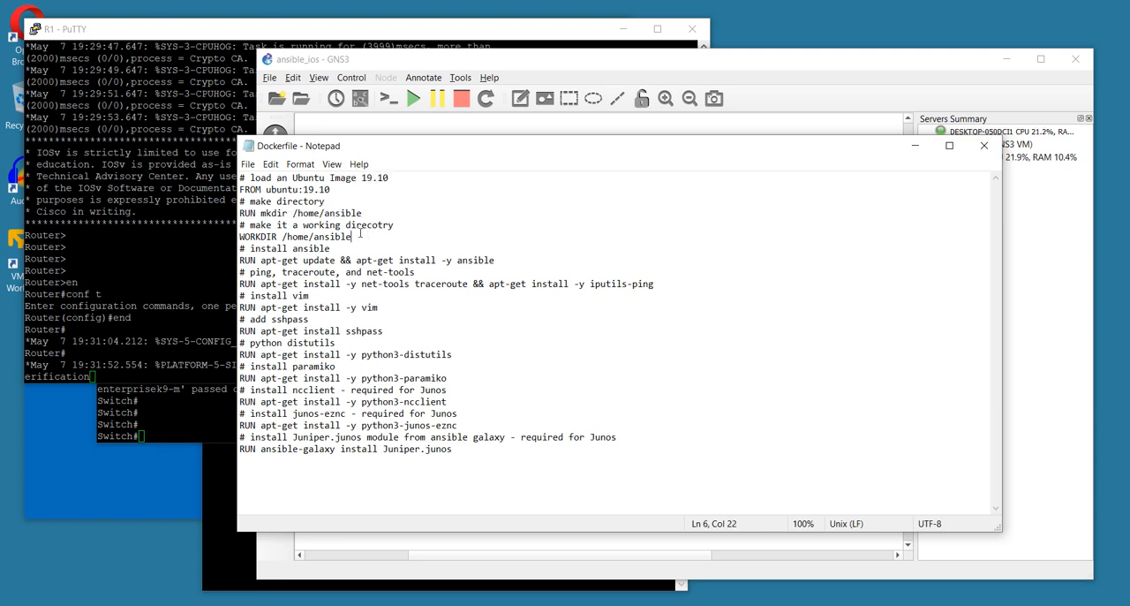
{"action": "left_click_drag", "start_coordinate": [353, 237], "coordinate": [239, 237]}
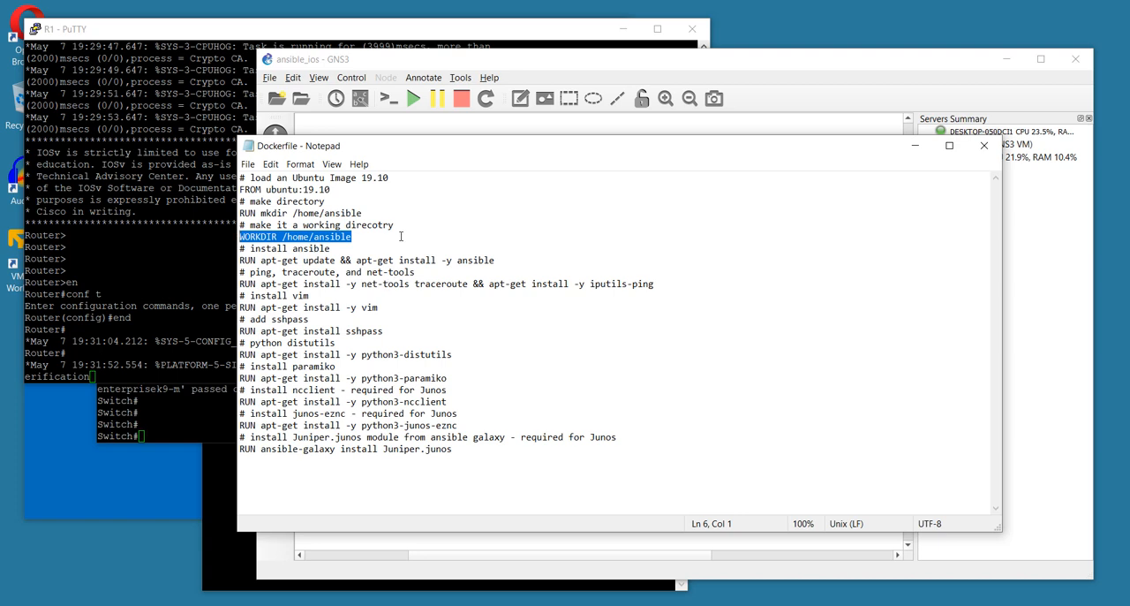
Examine the Dockerfile's Ansible and additional package installation instructions, and close Notepad
{"action": "left_click", "coordinate": [507, 258]}
{"action": "double_click", "coordinate": [475, 261]}
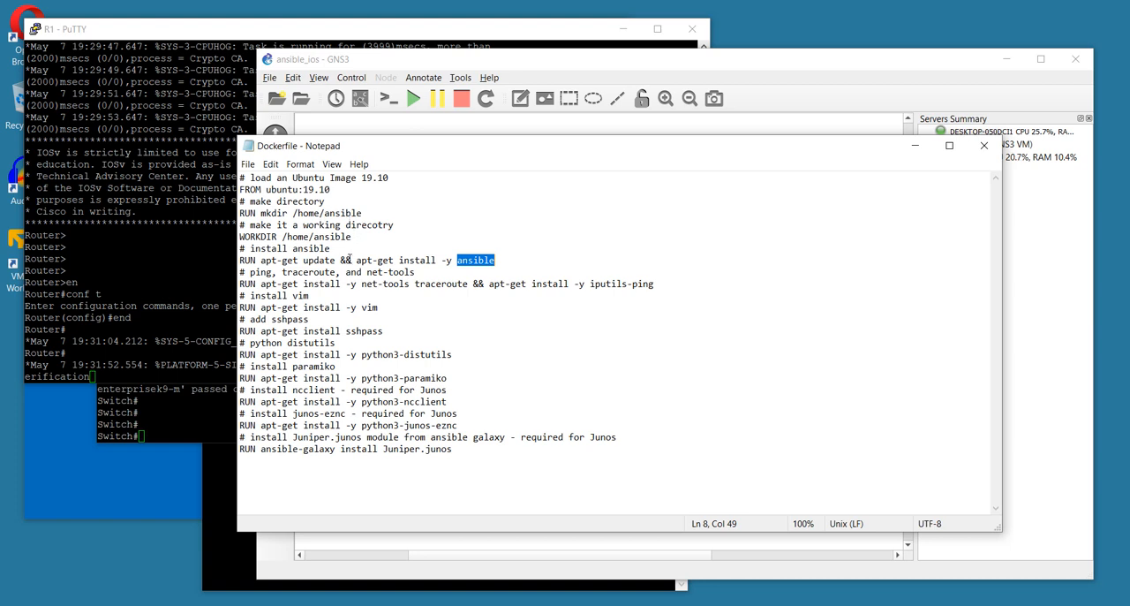
{"action": "left_click", "coordinate": [525, 368]}
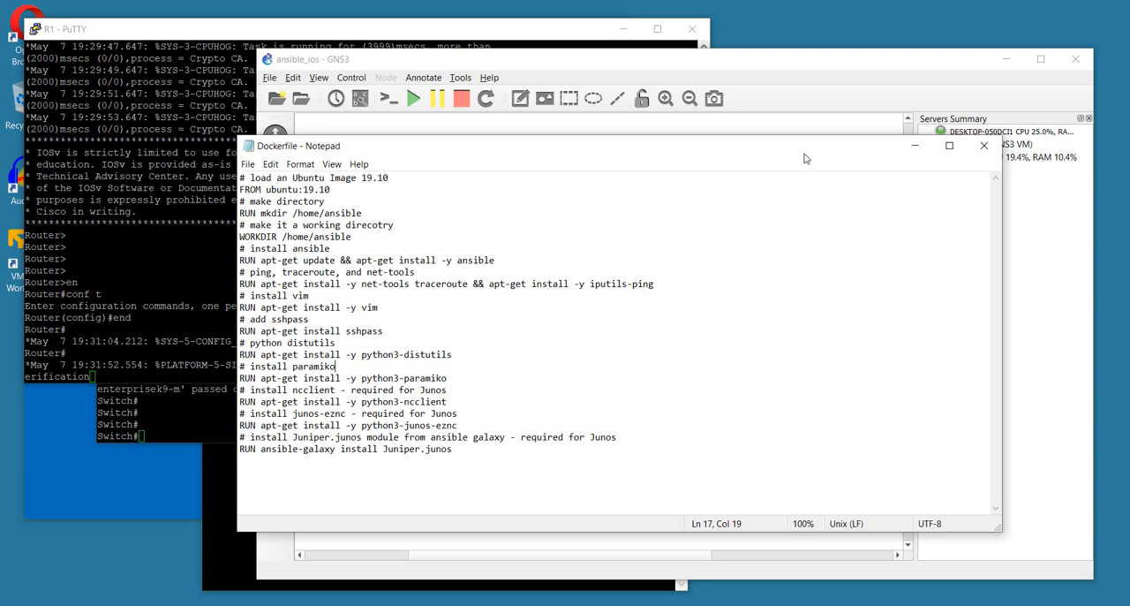
{"action": "left_click_drag", "start_coordinate": [837, 150], "coordinate": [680, 189]}
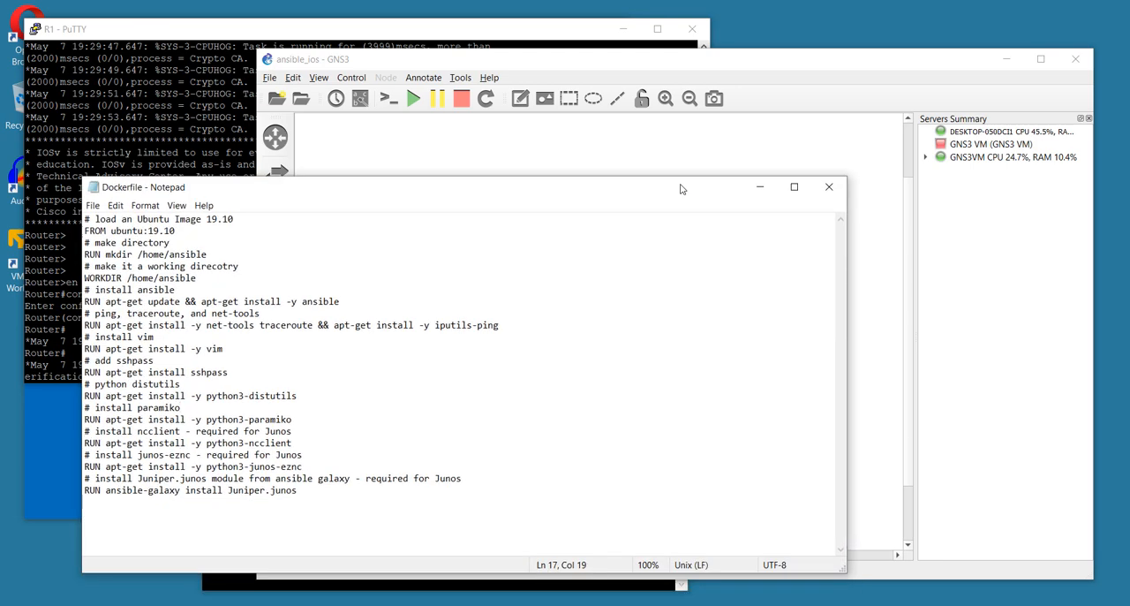
{"action": "left_click", "coordinate": [828, 188]}
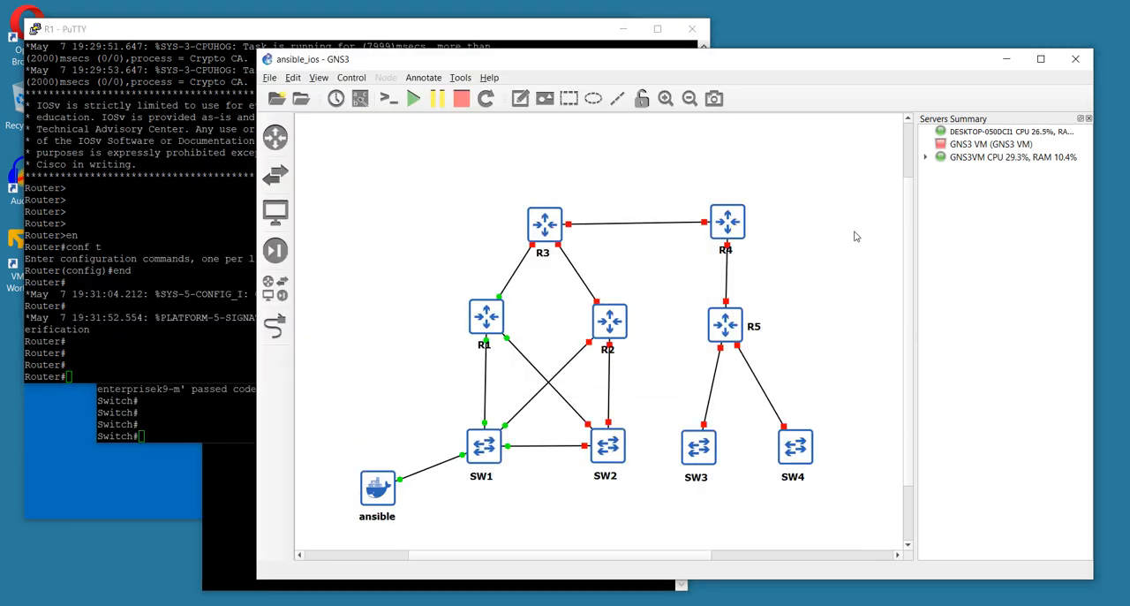